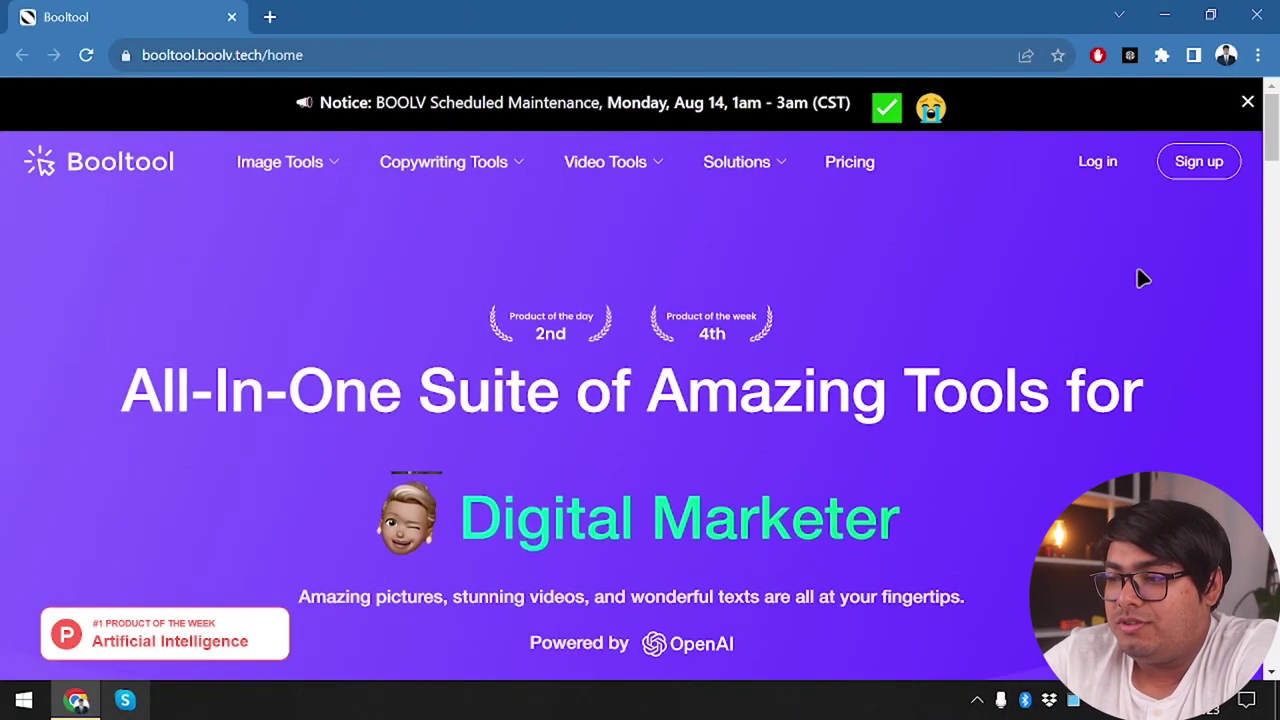
Browse the Booltool home page, then open the Pricing page
scroll(900, 470, "down", 5)
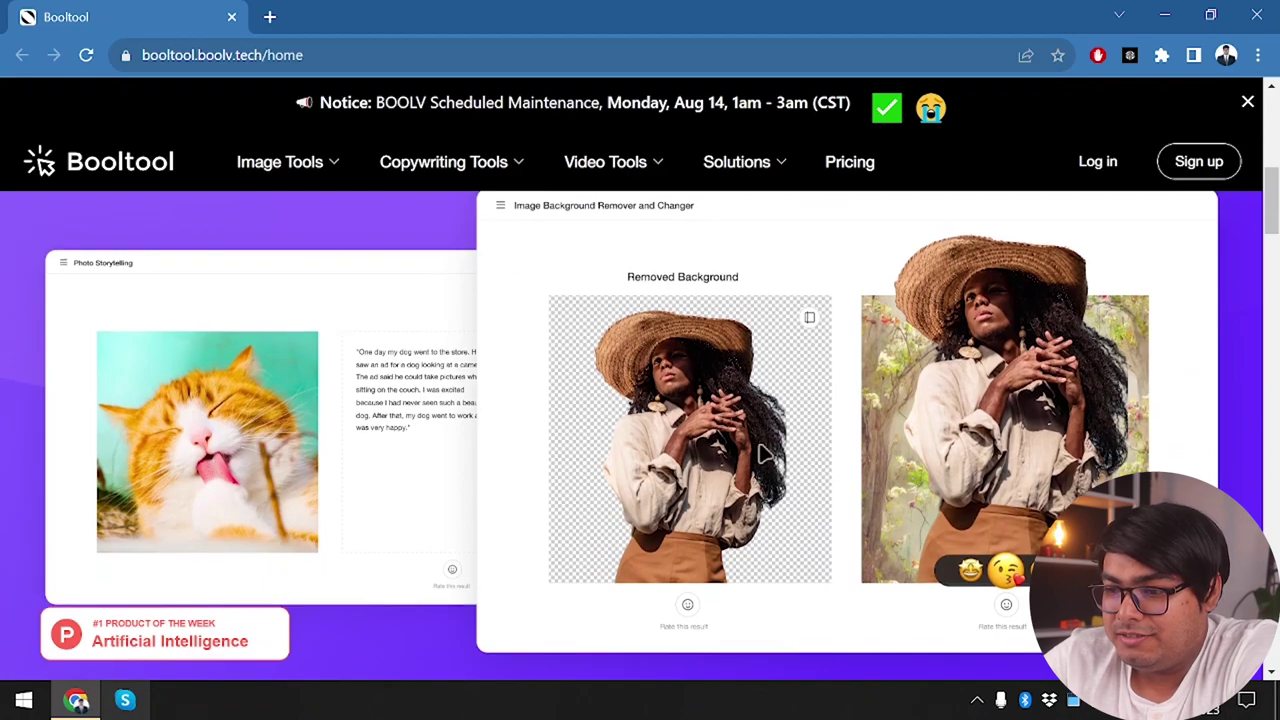
scroll(720, 334, "up", 2)
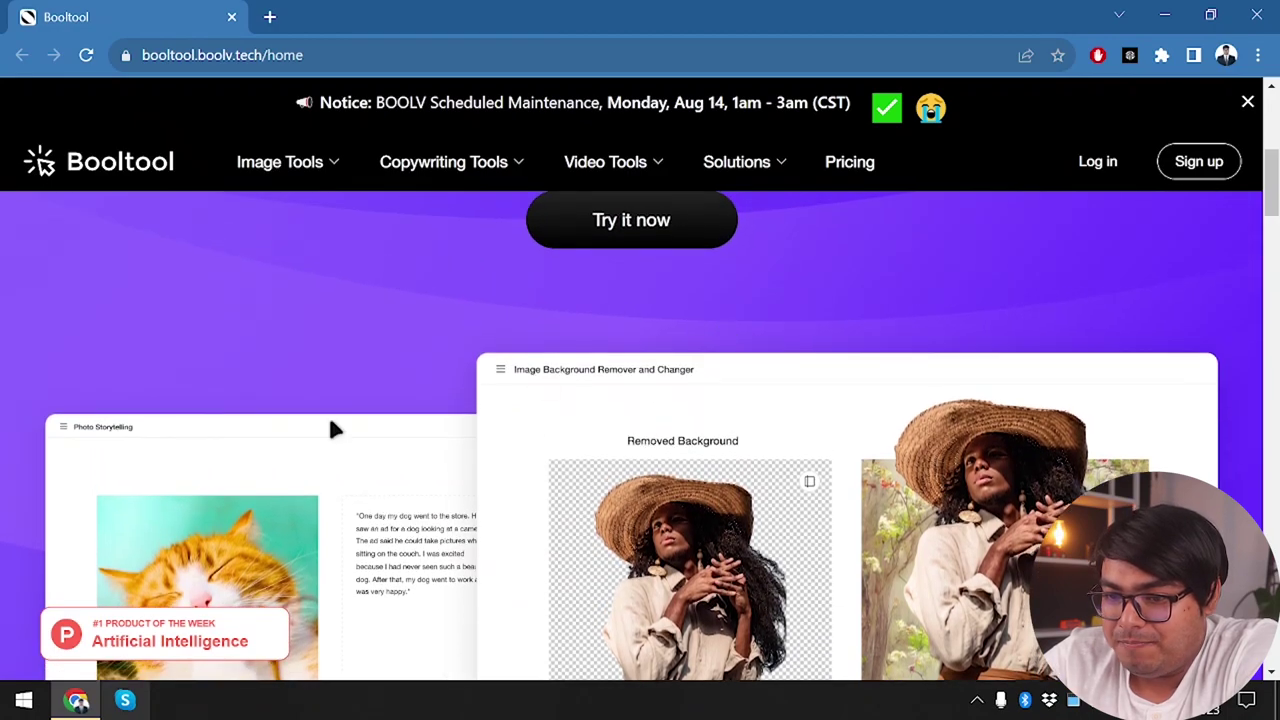
scroll(334, 429, "down", 4)
scroll(297, 473, "down", 4)
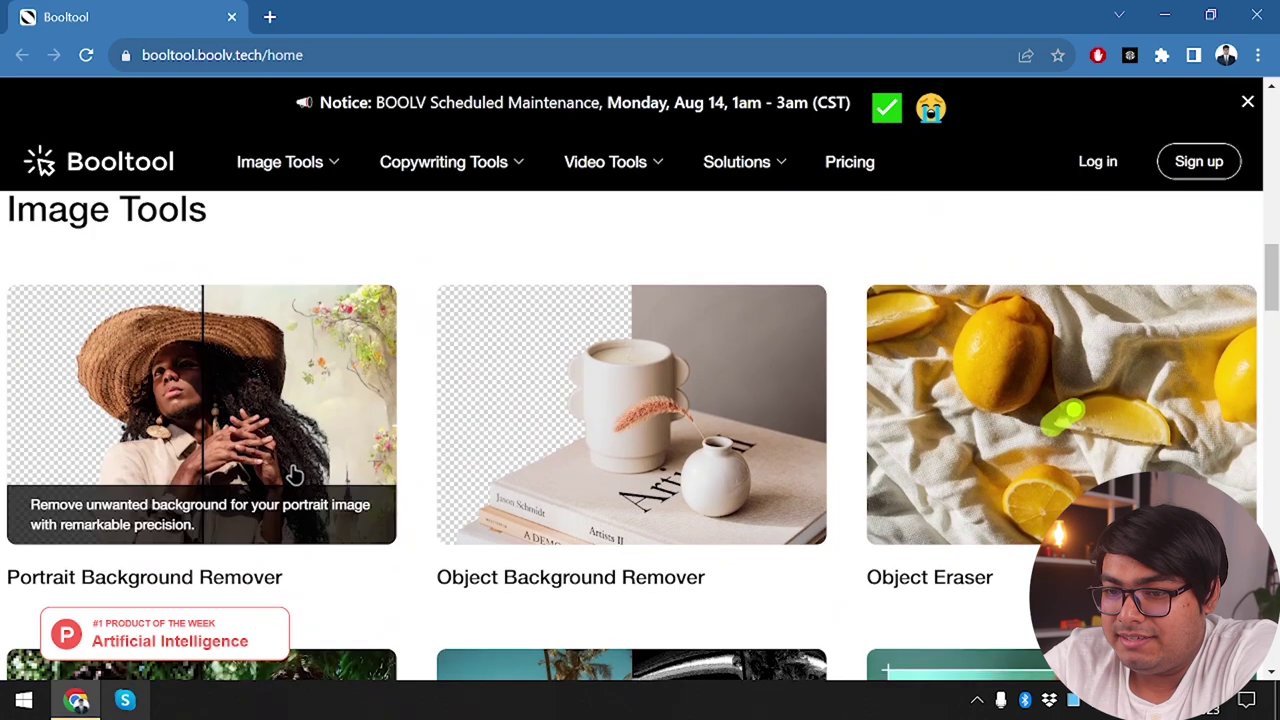
scroll(280, 477, "down", 1)
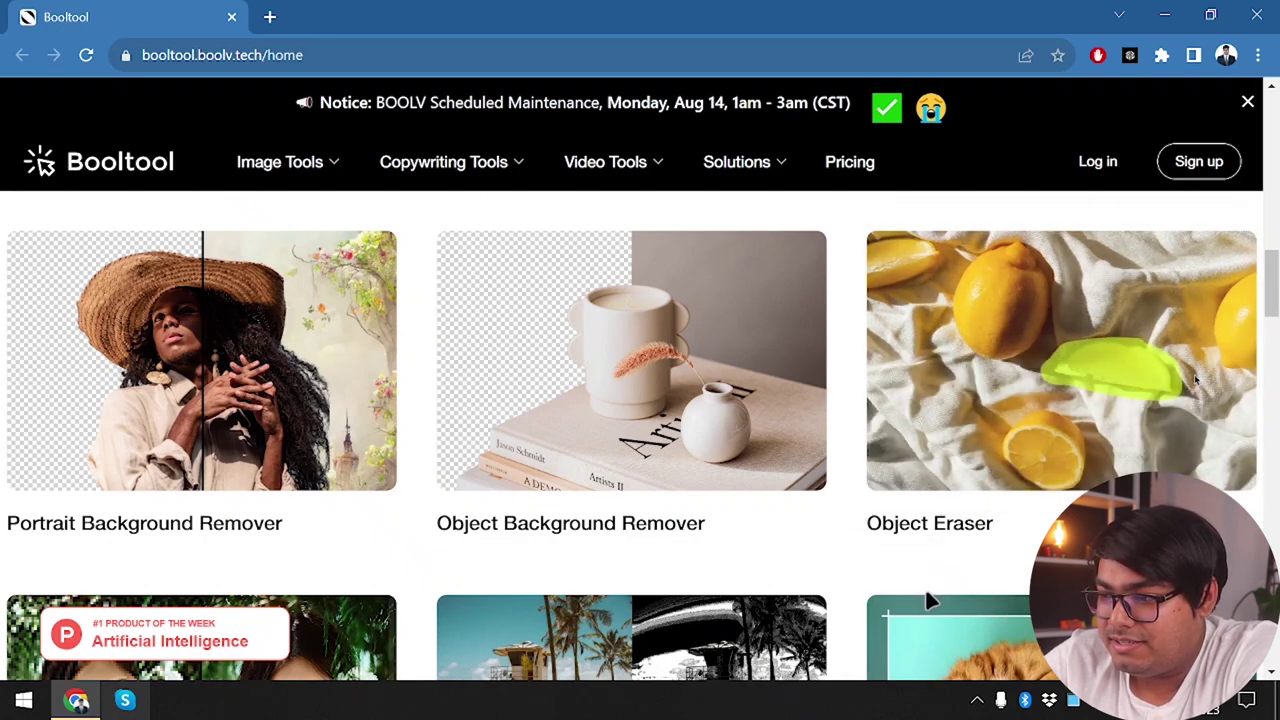
scroll(894, 520, "down", 3)
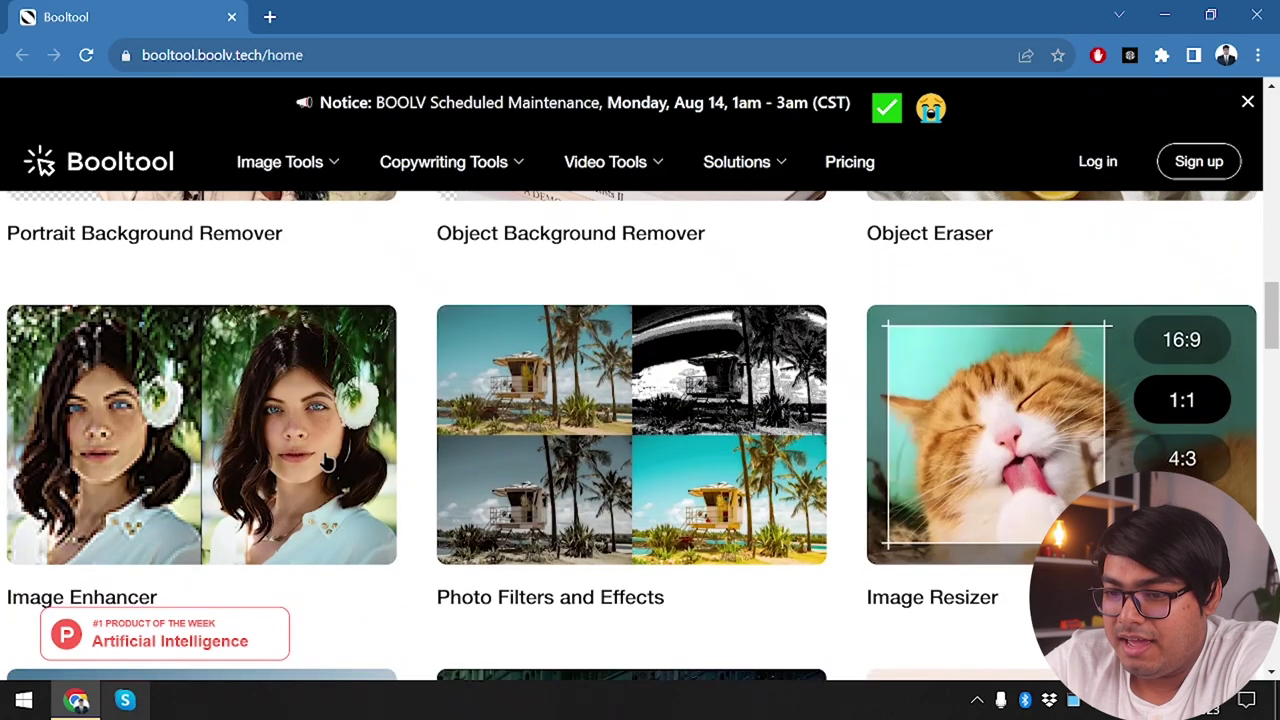
scroll(305, 472, "down", 1)
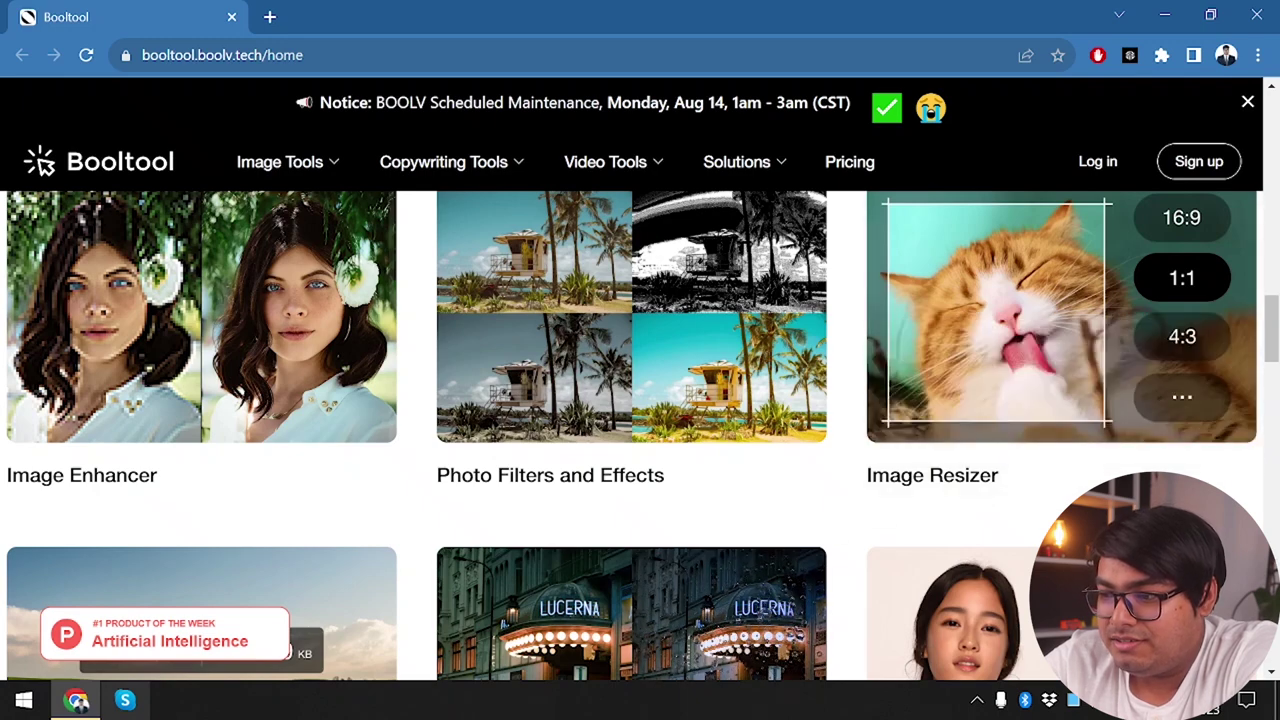
scroll(888, 548, "down", 2)
scroll(886, 545, "down", 2)
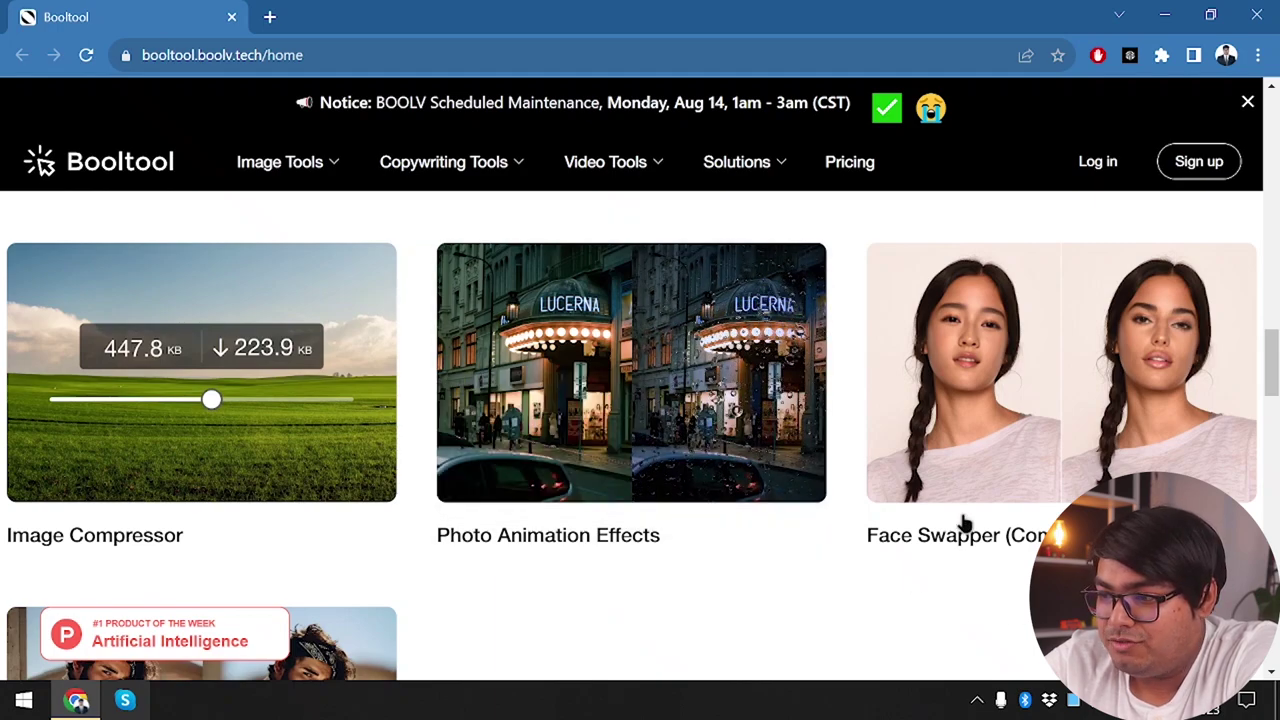
scroll(797, 620, "down", 5)
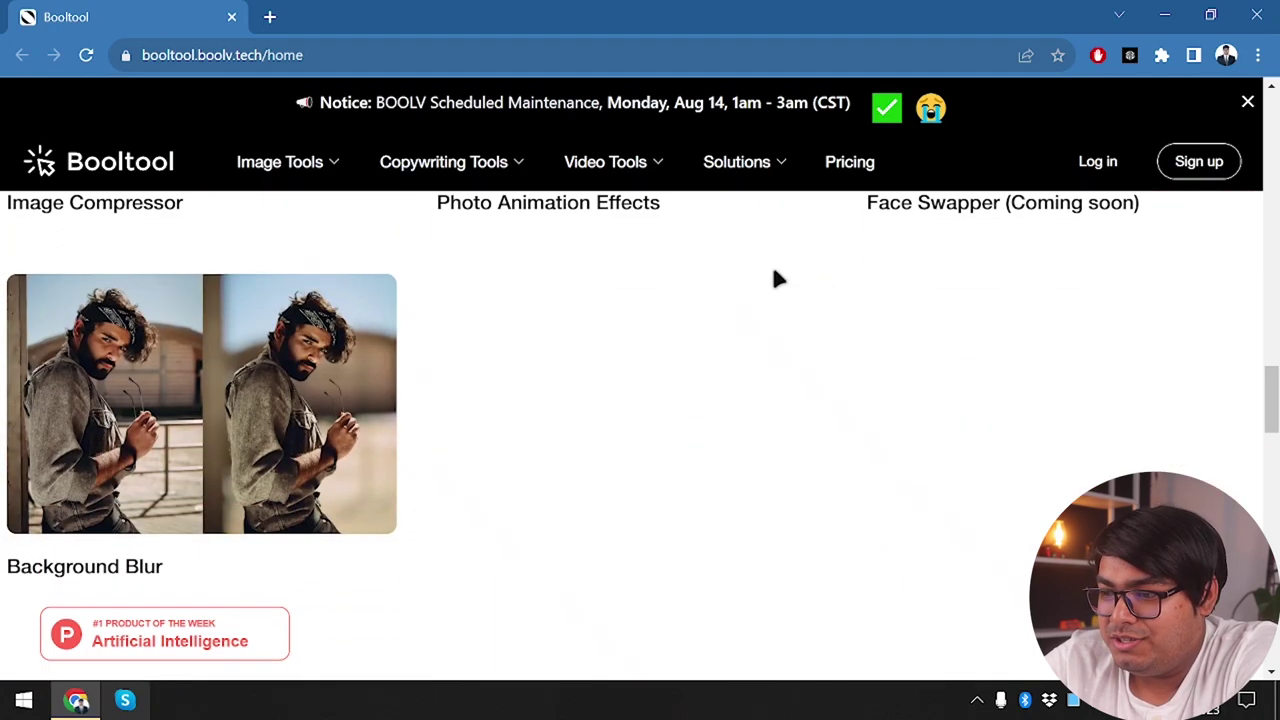
scroll(777, 278, "up", 2)
scroll(777, 278, "up", 1)
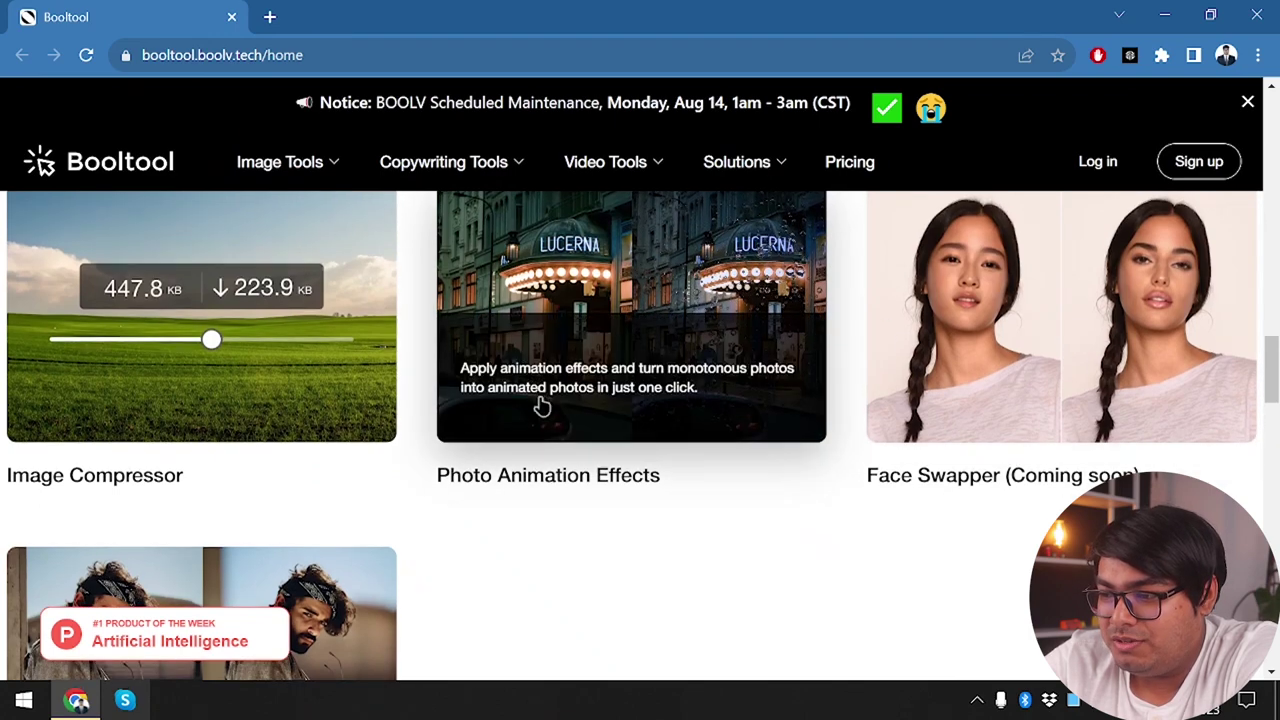
scroll(352, 398, "down", 2)
scroll(151, 486, "down", 2)
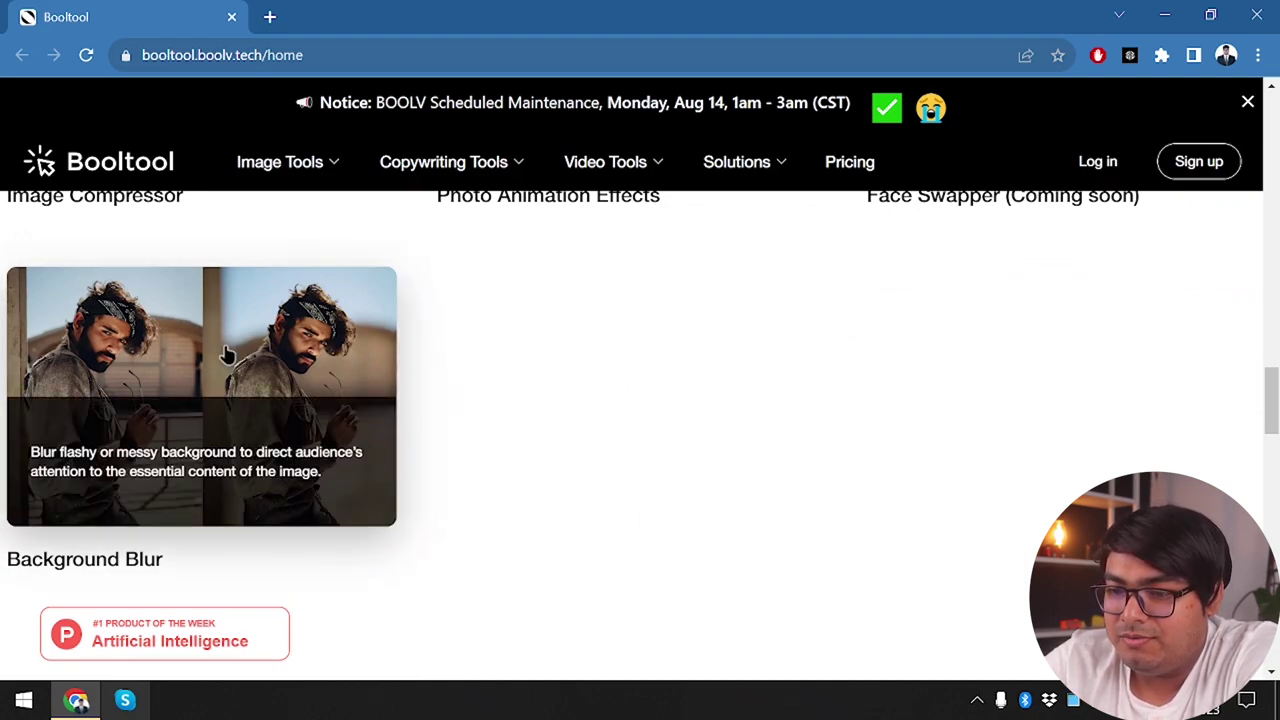
scroll(476, 472, "up", 15)
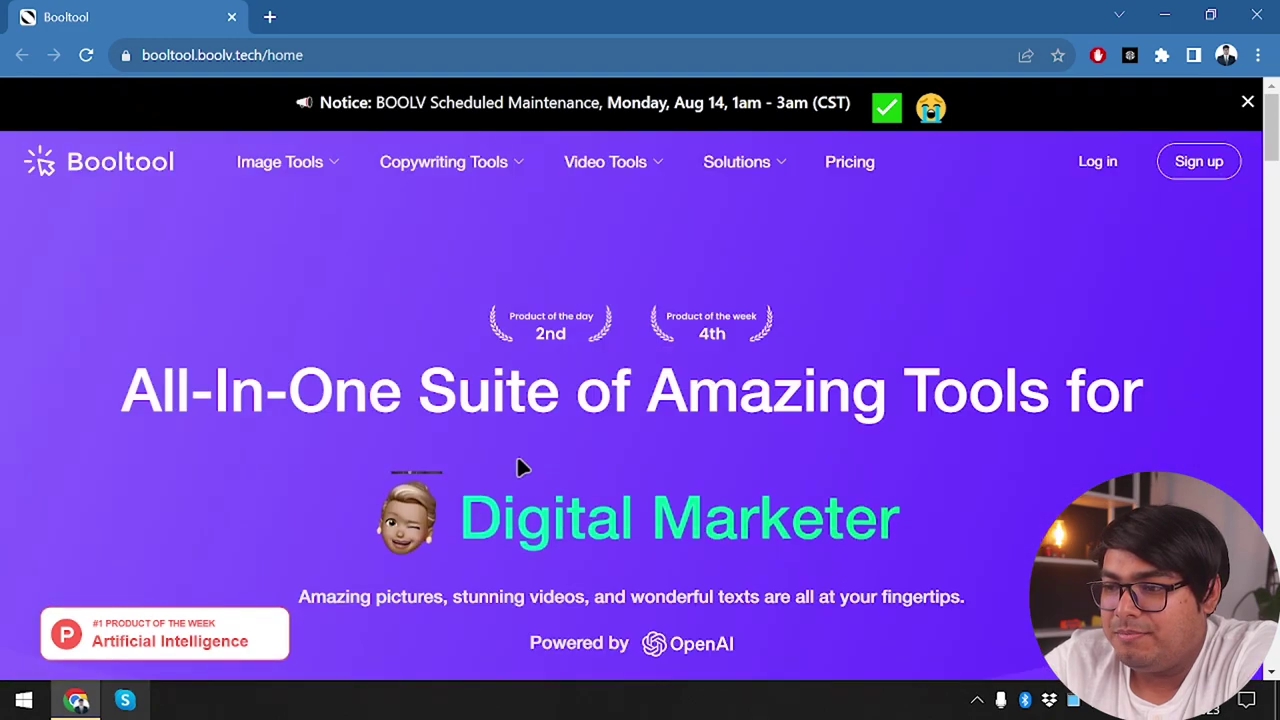
left_click(849, 163)
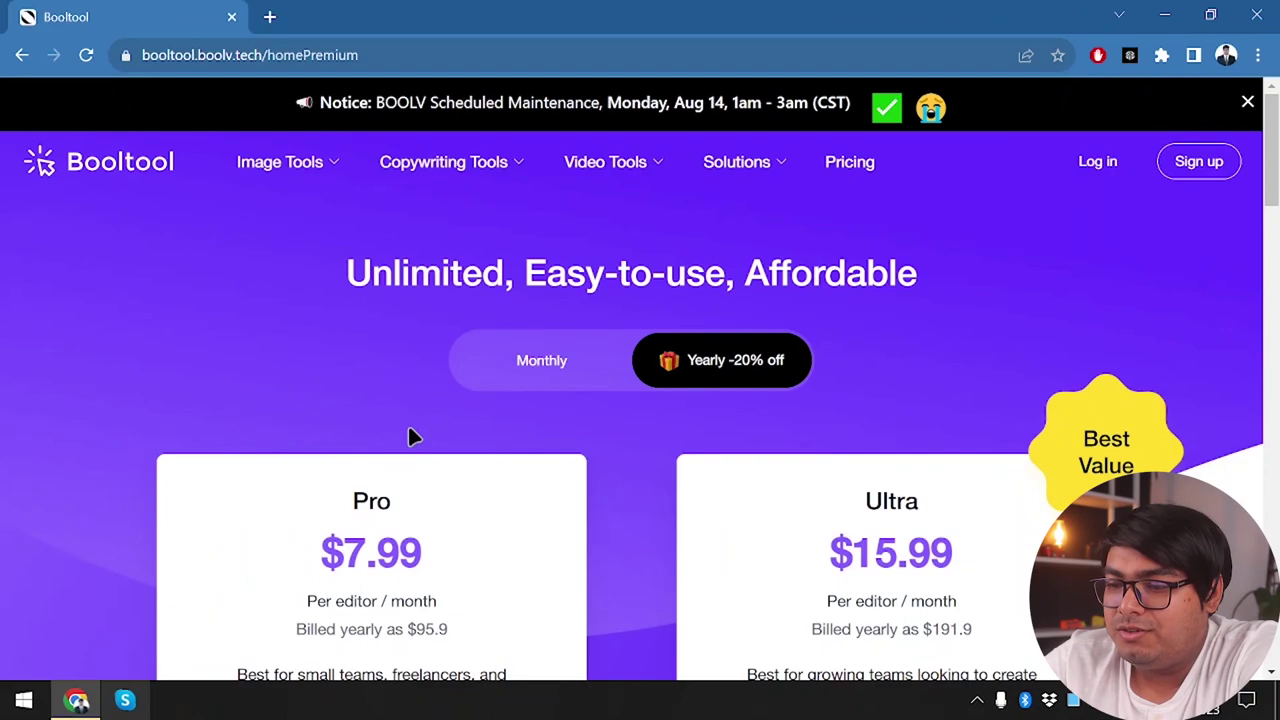
Compare monthly plan prices, then return to yearly billing: Pro $7.99, Ultra $15.99
scroll(510, 385, "down", 2)
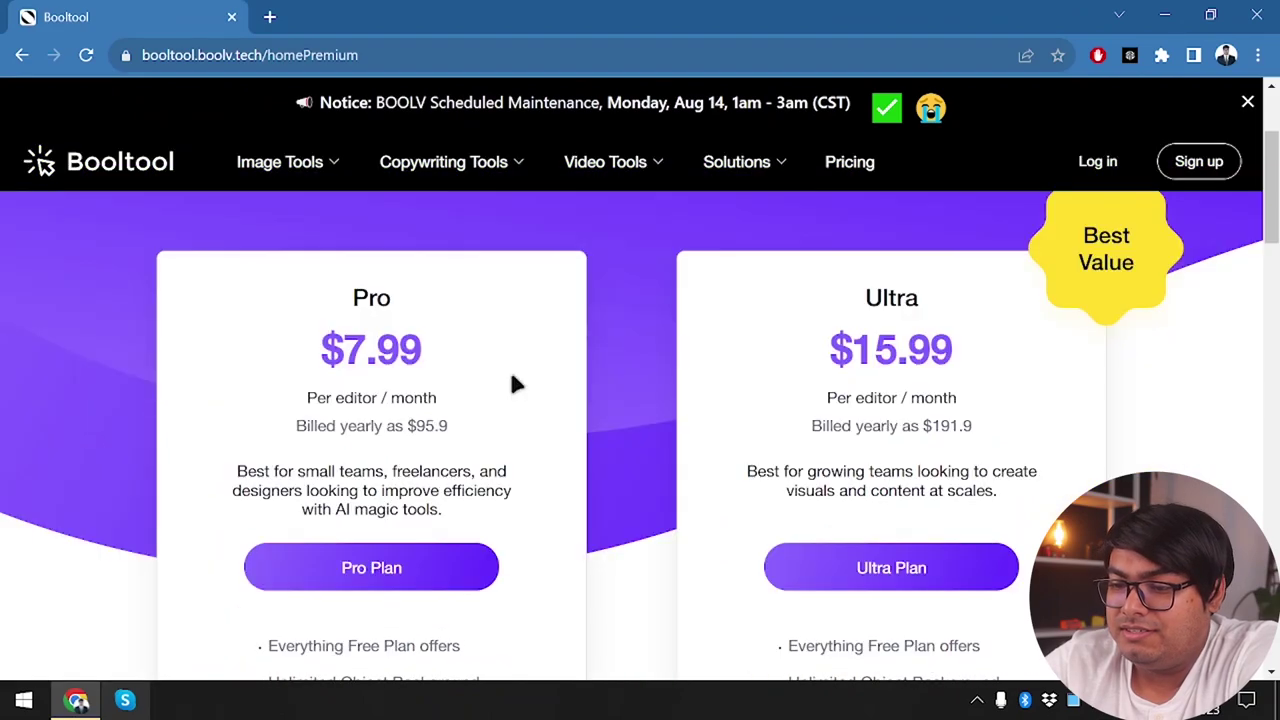
scroll(510, 385, "up", 2)
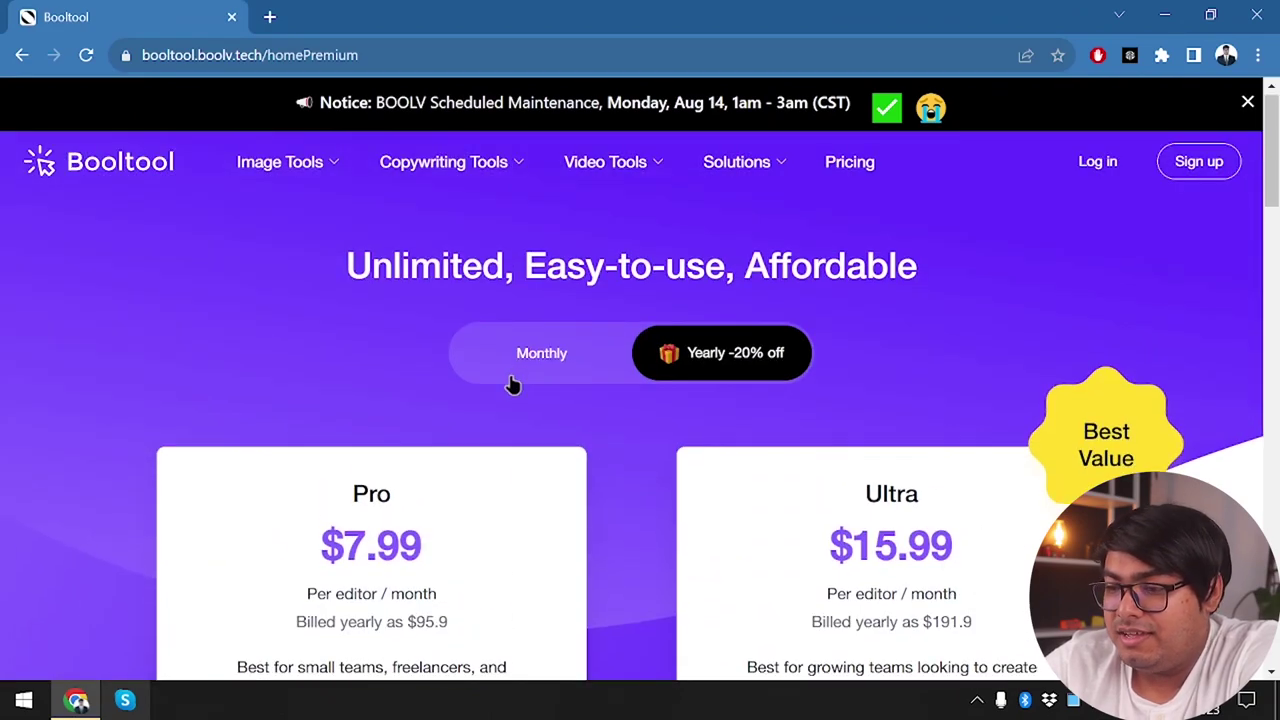
scroll(511, 383, "down", 1)
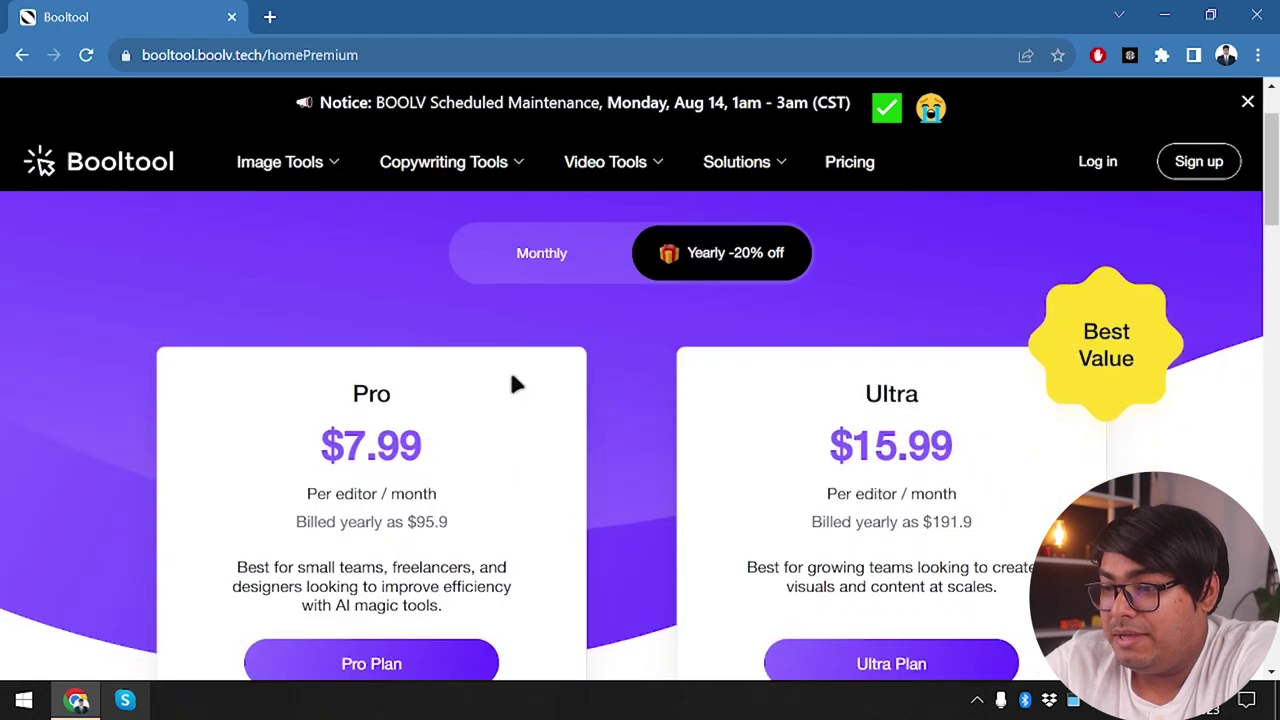
left_click(505, 253)
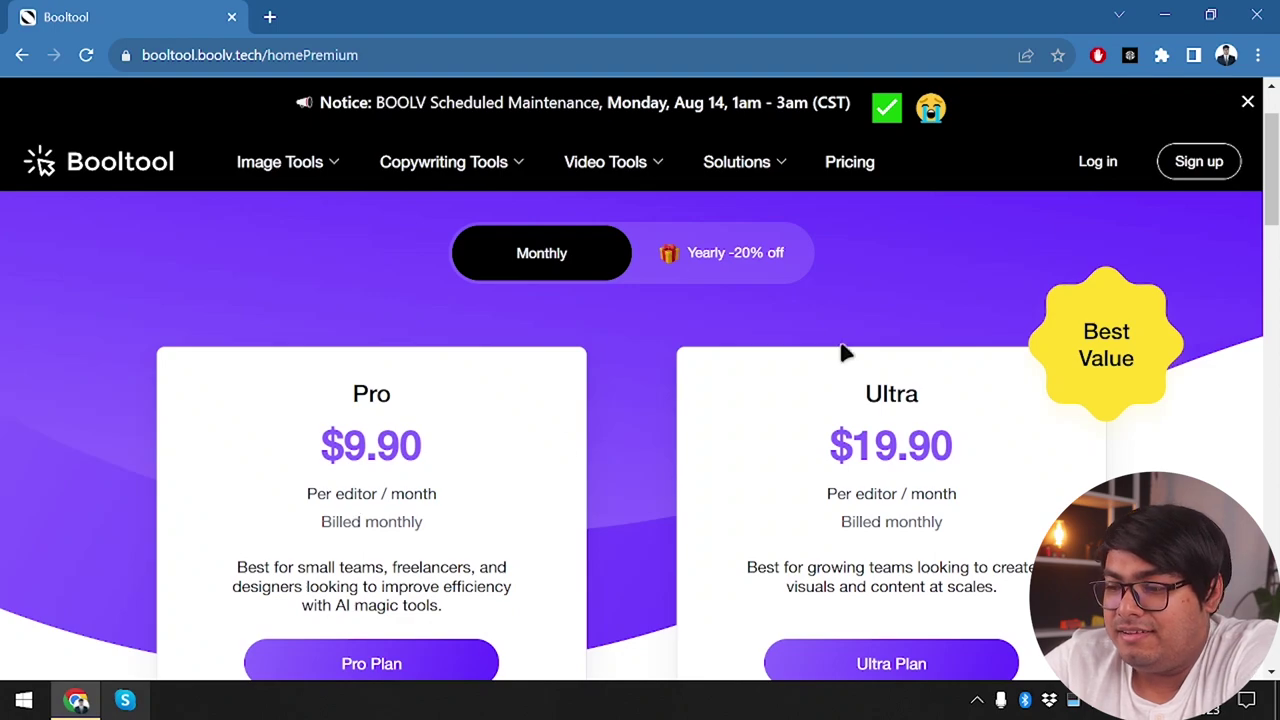
left_click(751, 270)
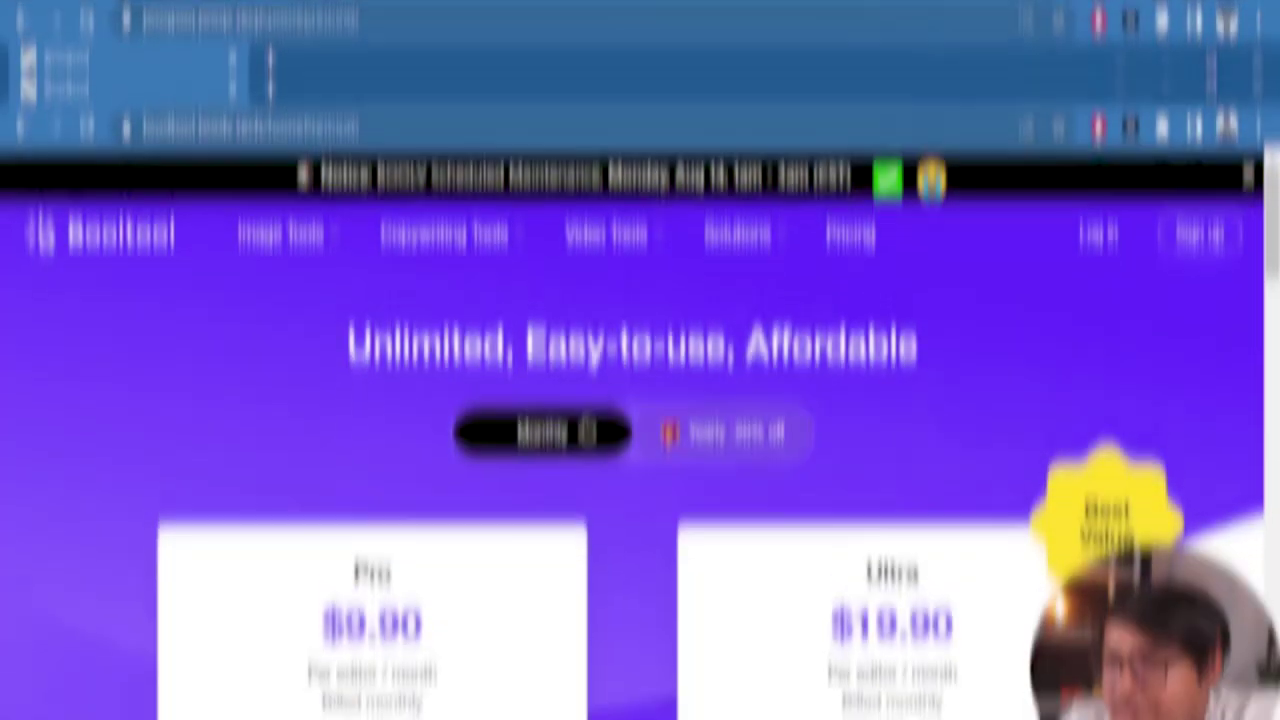
Scroll through the Pro ($9.90) and Ultra ($19.90) monthly plan feature lists
scroll(588, 357, "down", 4)
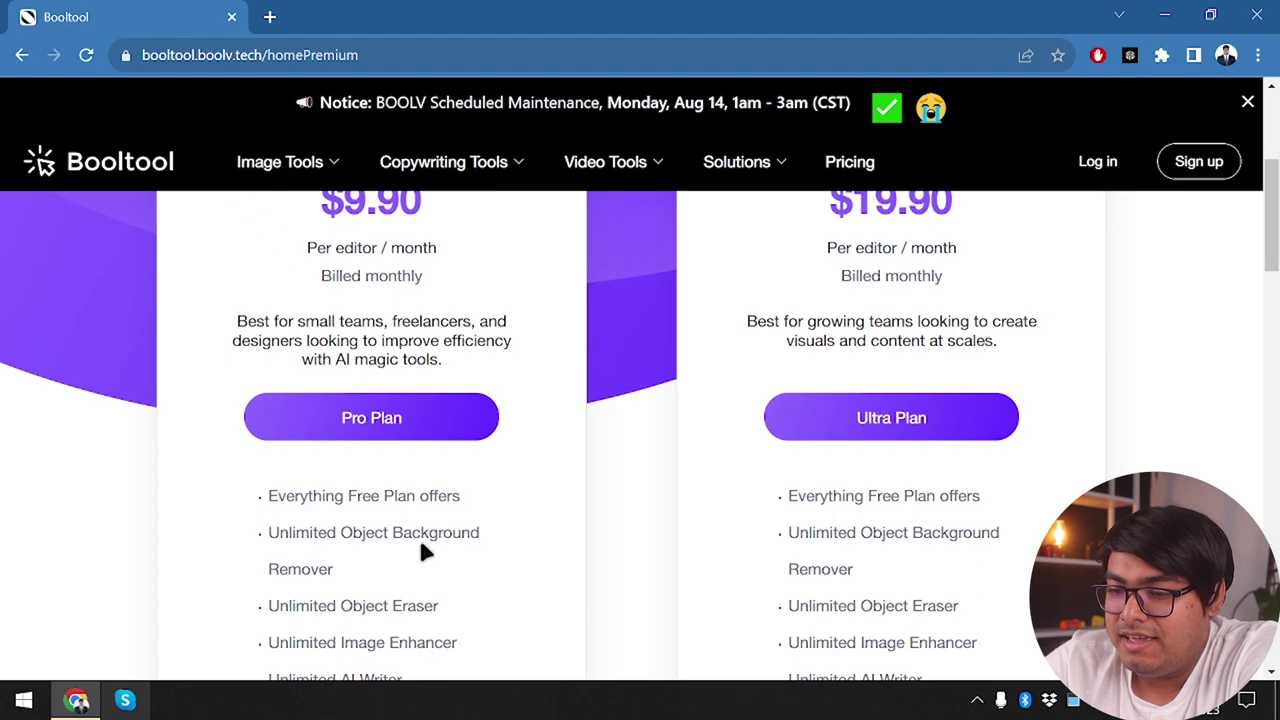
scroll(421, 546, "down", 1)
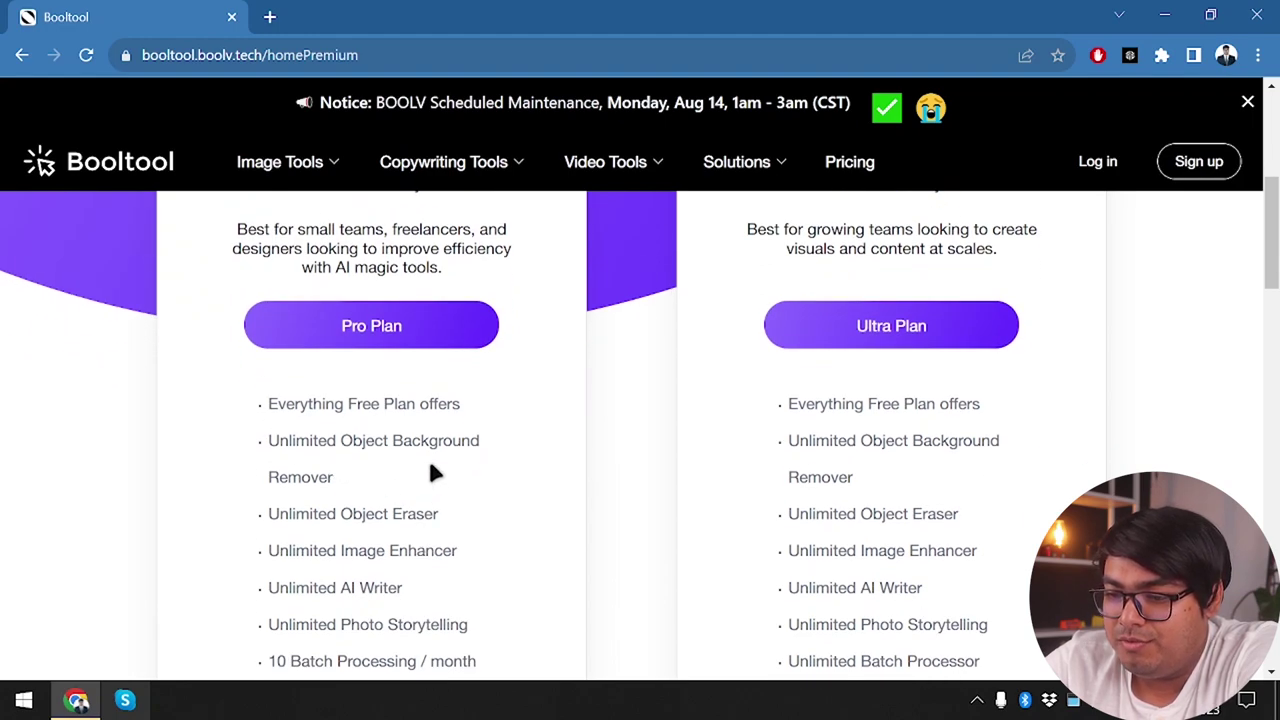
scroll(428, 470, "down", 1)
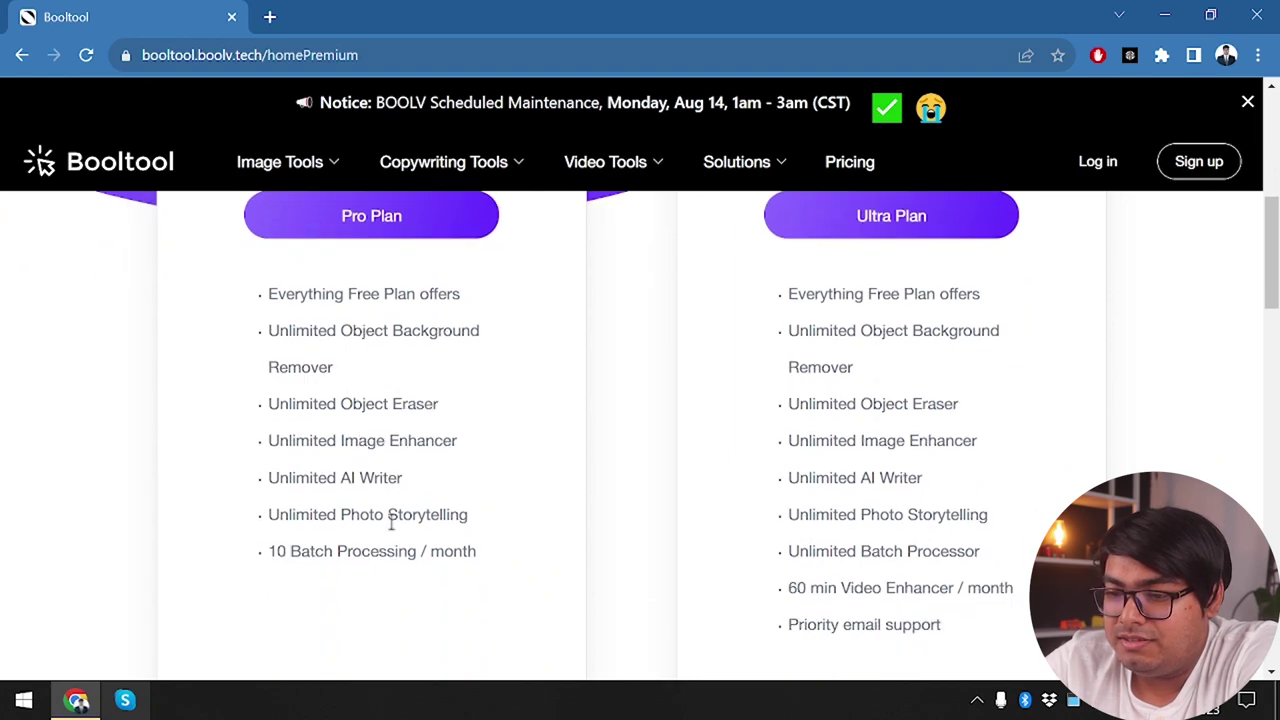
scroll(391, 525, "down", 1)
scroll(391, 523, "up", 1)
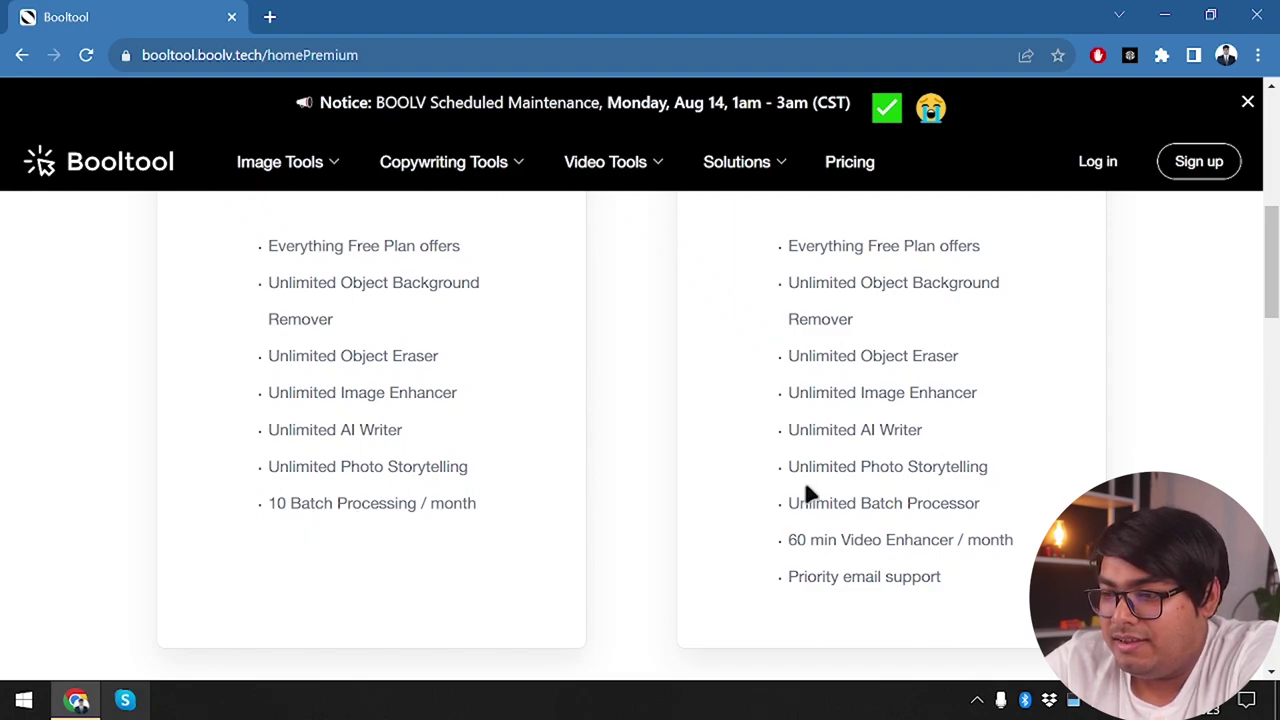
scroll(806, 490, "up", 1)
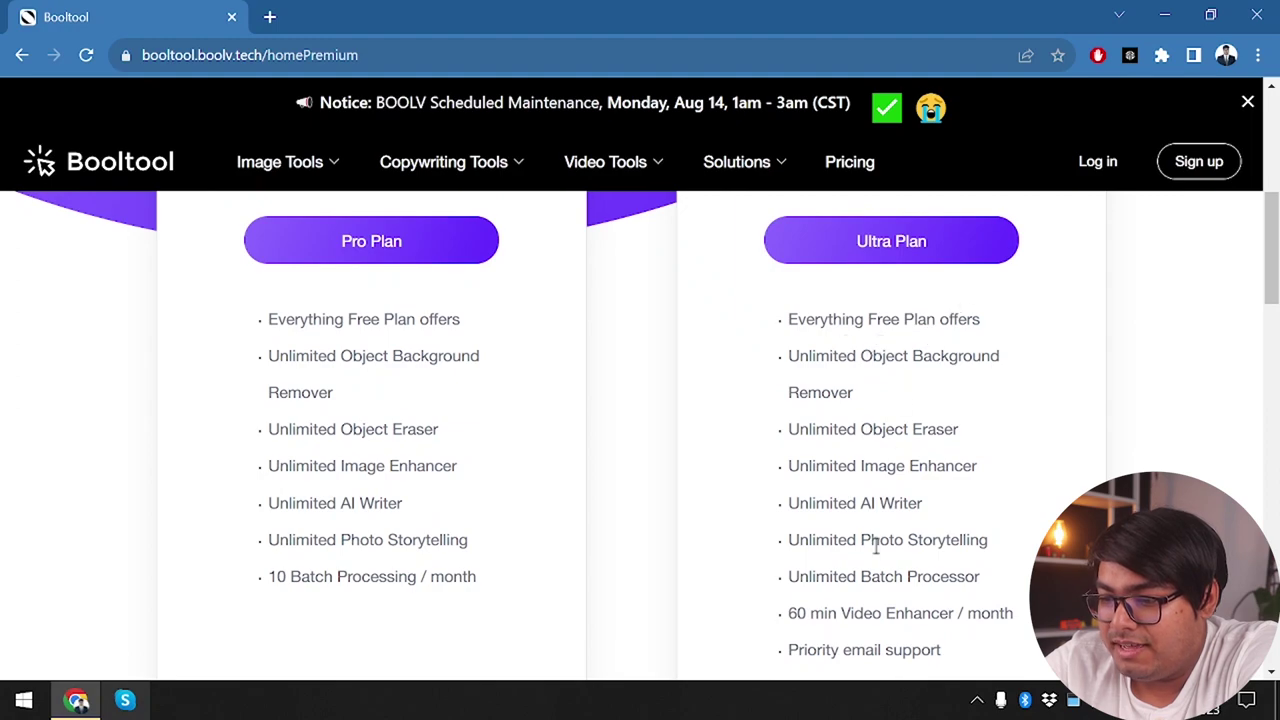
scroll(873, 576, "down", 1)
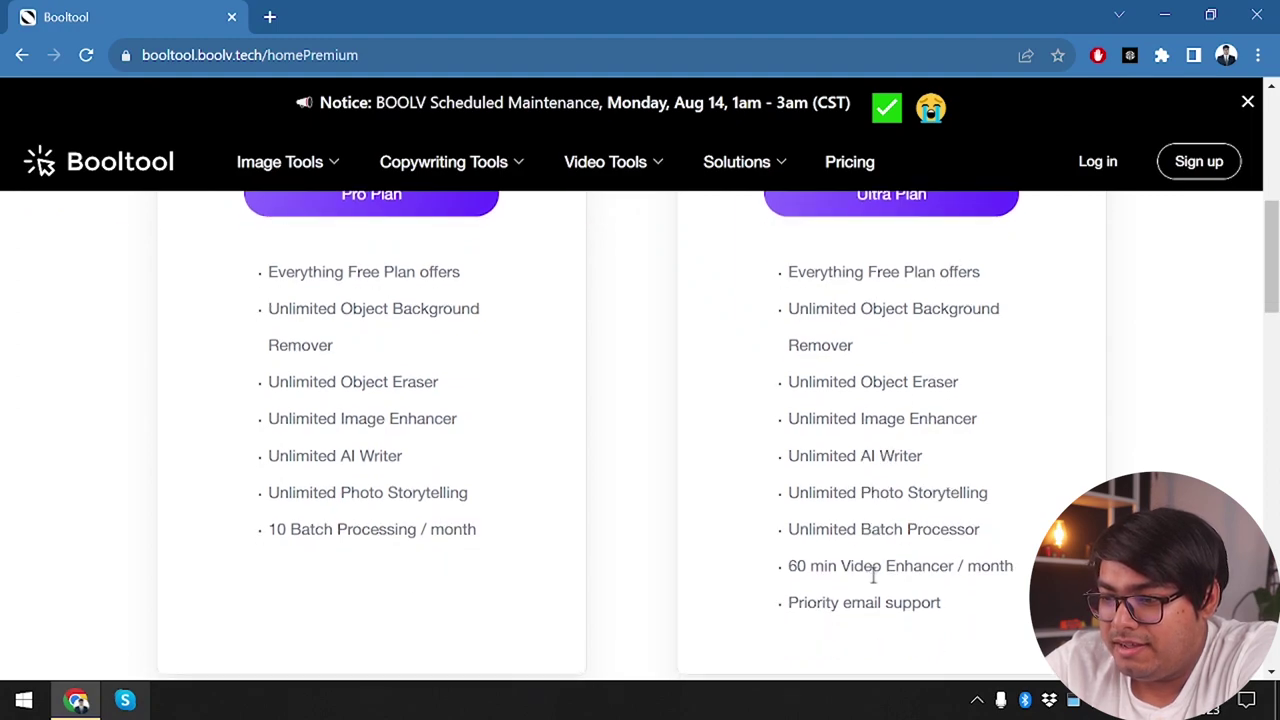
Highlight the Unlimited Batch Processor feature line, then clear the selection
left_click_drag(788, 531, 952, 532)
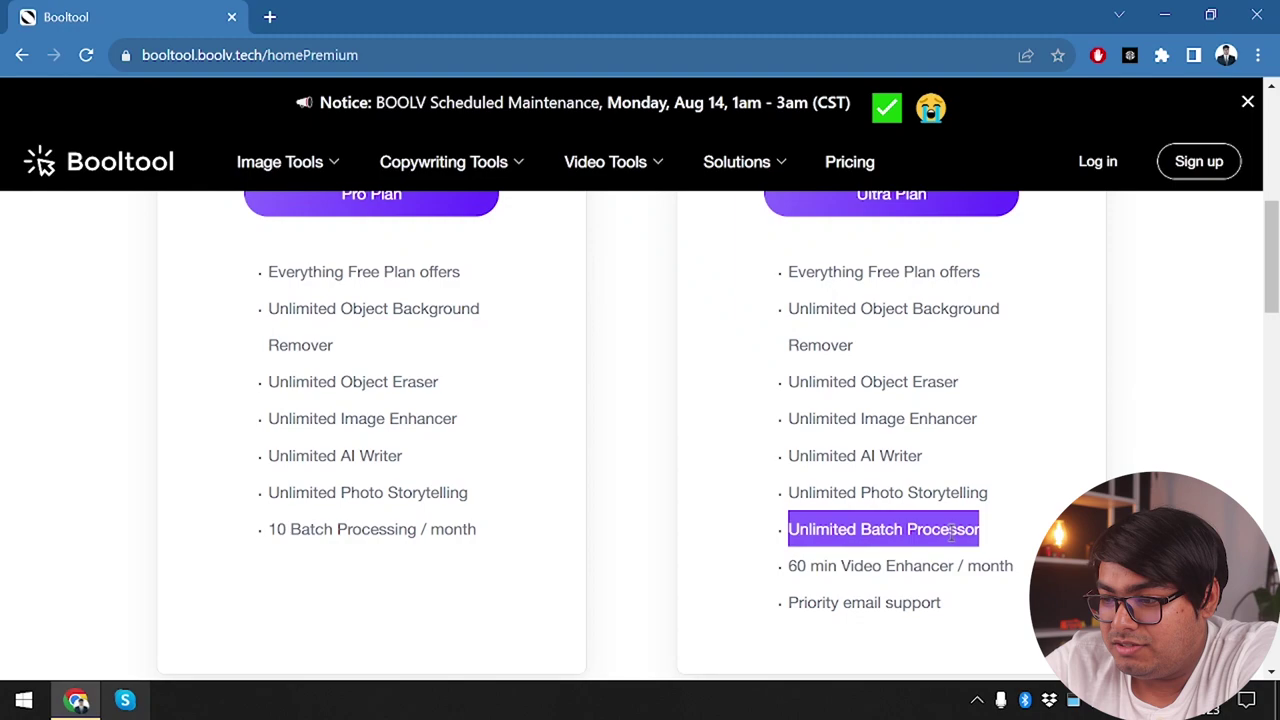
left_click(794, 574)
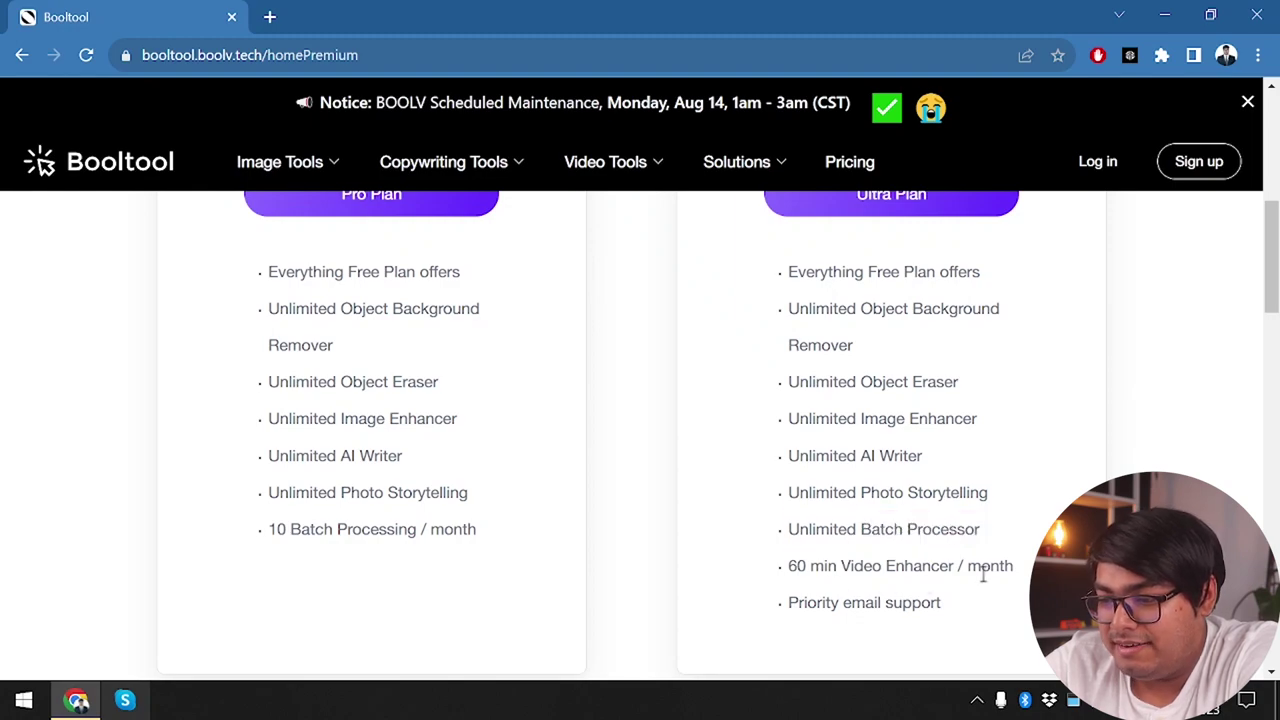
scroll(908, 588, "down", 3)
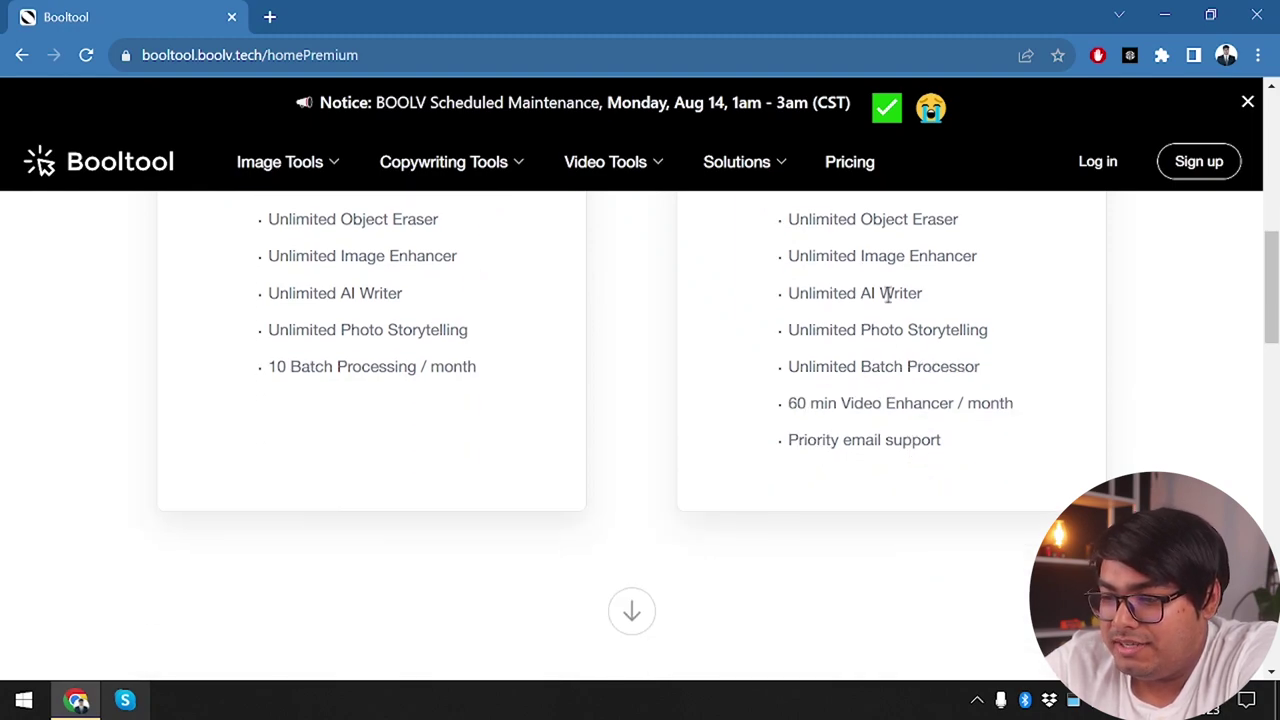
scroll(798, 430, "up", 5)
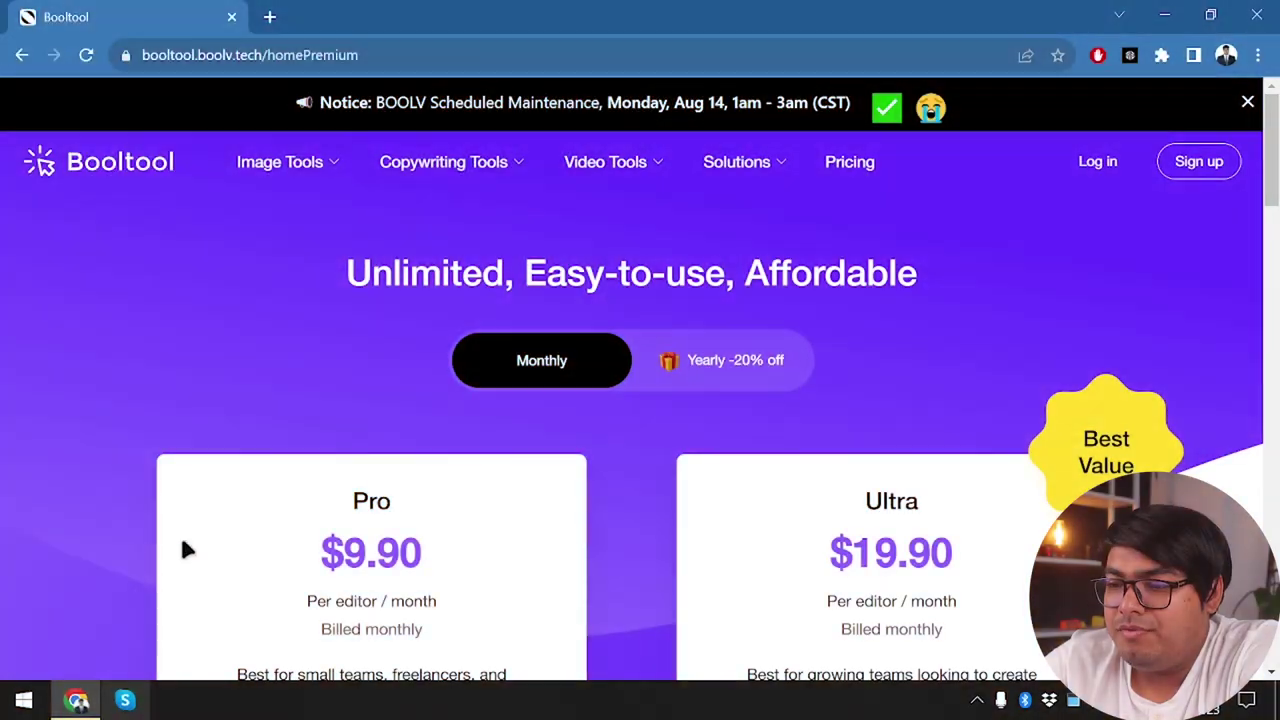
scroll(180, 533, "down", 1)
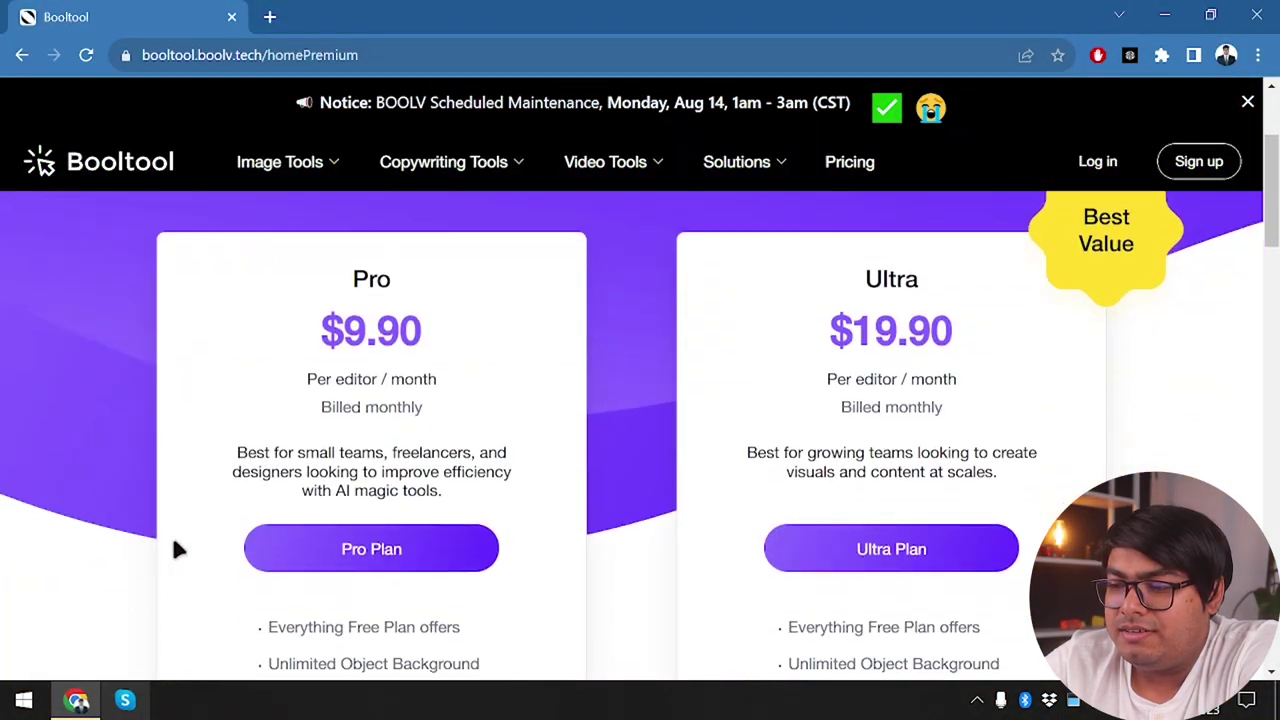
Search Google for 'booltool lifetime deal' in a new tab
left_click(270, 16)
type("booltool.boolv.tech/home")
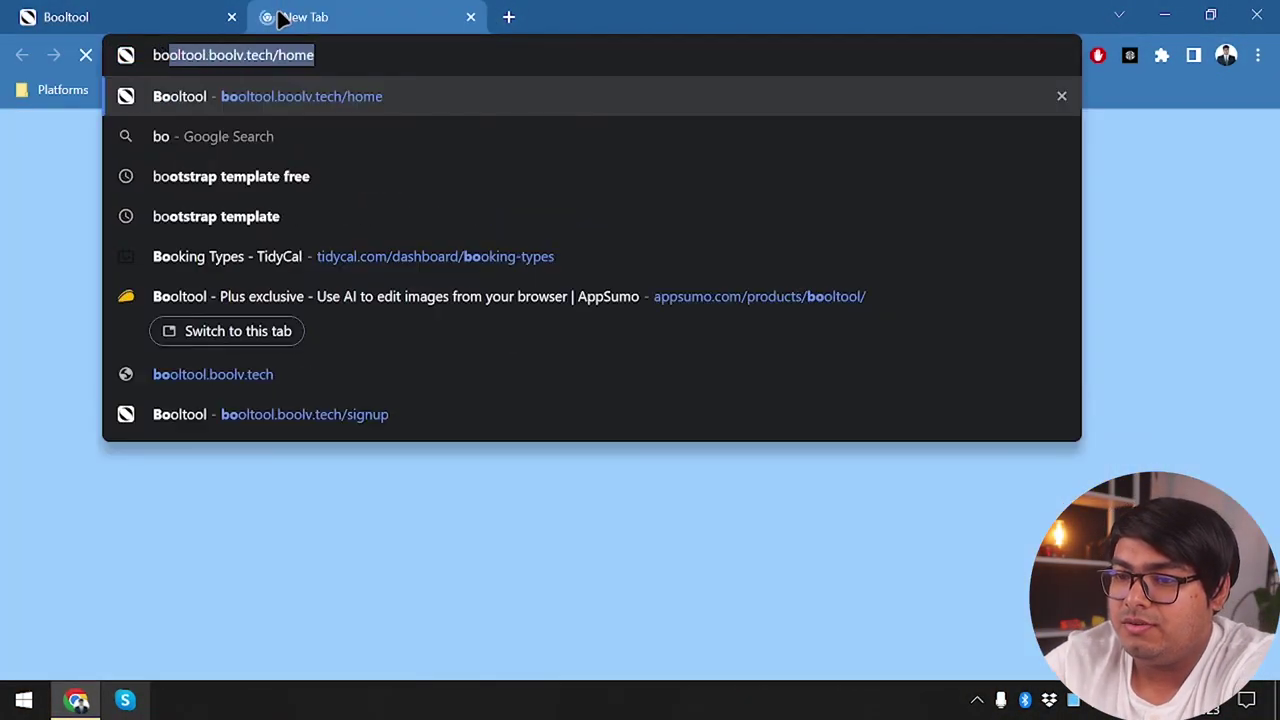
type("ol lifetime ")
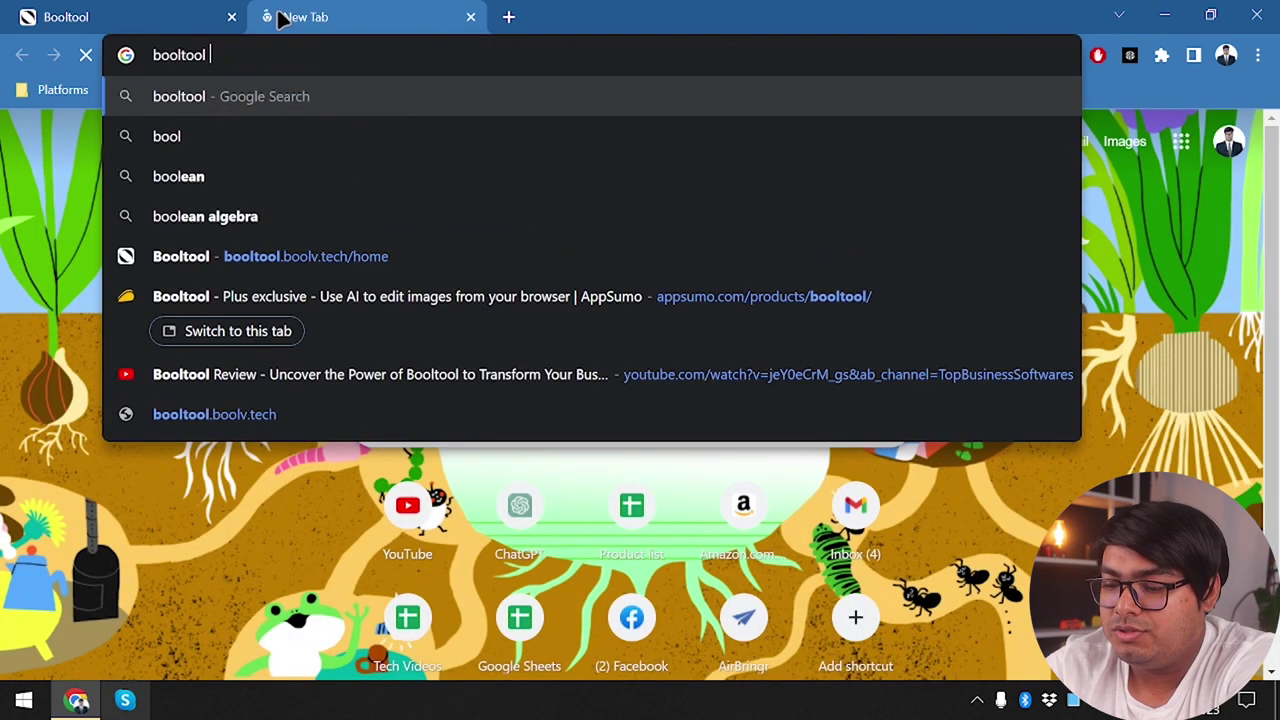
type("deal")
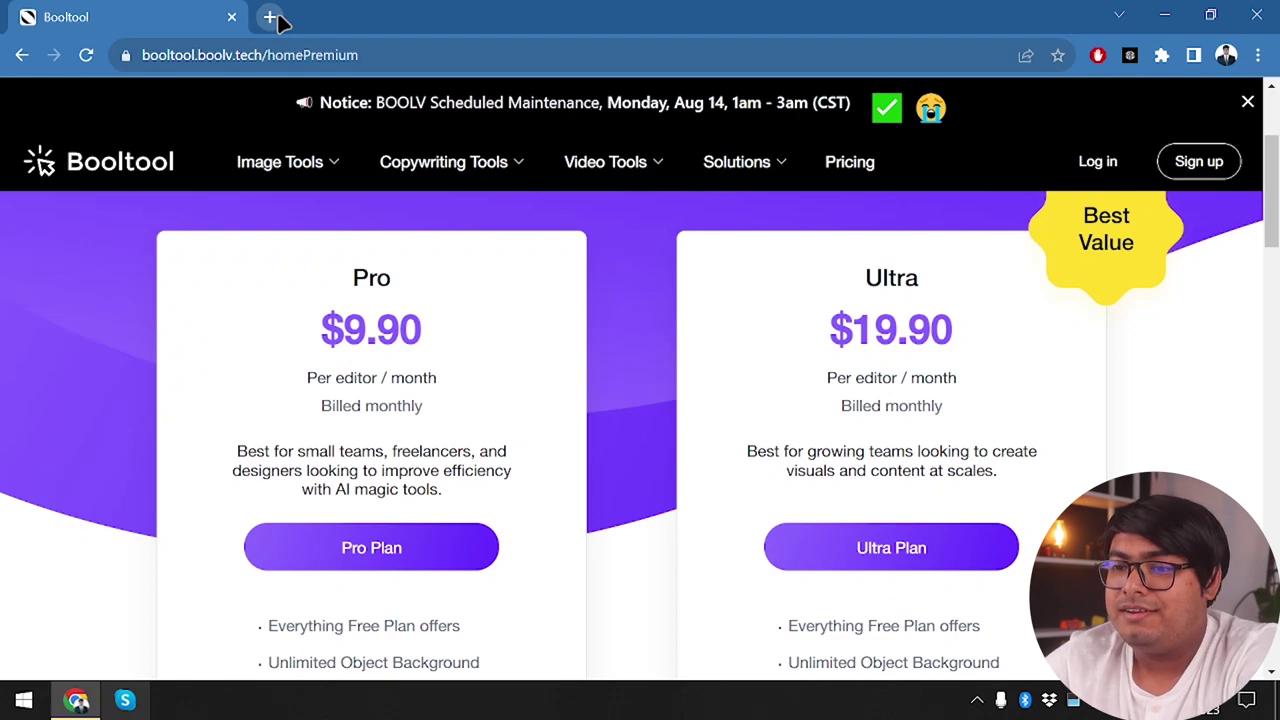
left_click(270, 17)
type("bool")
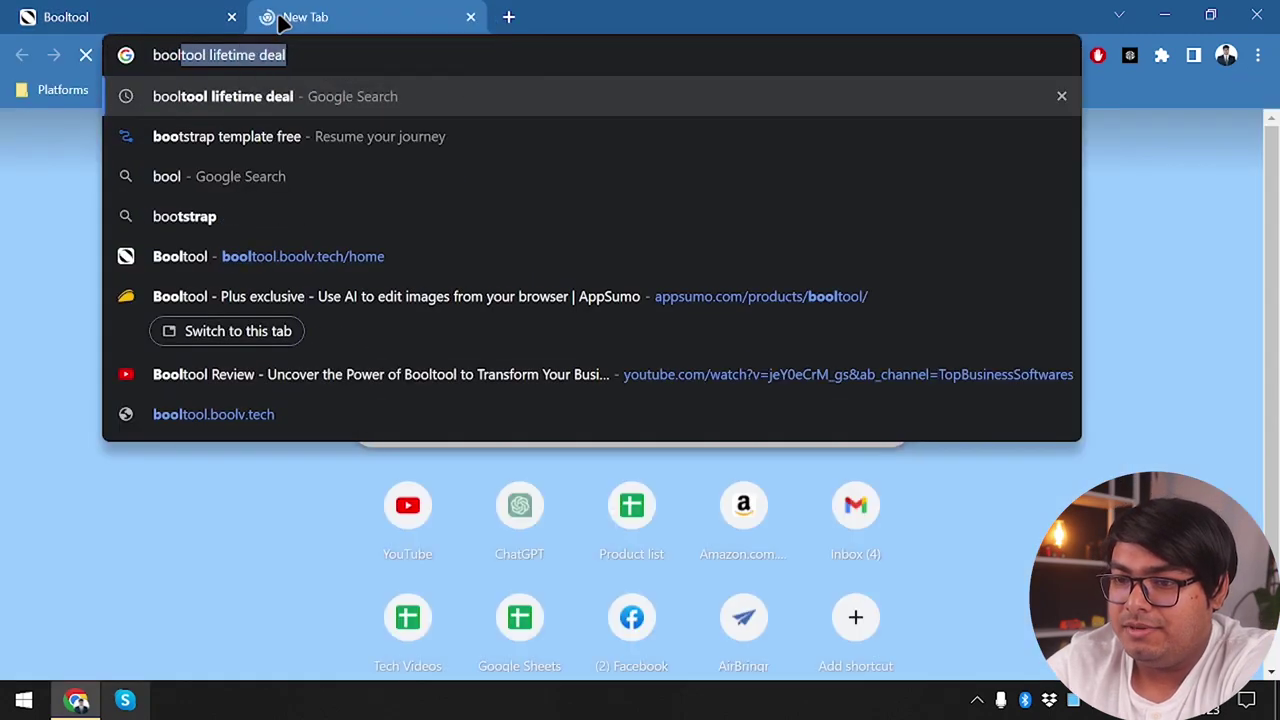
key("Return")
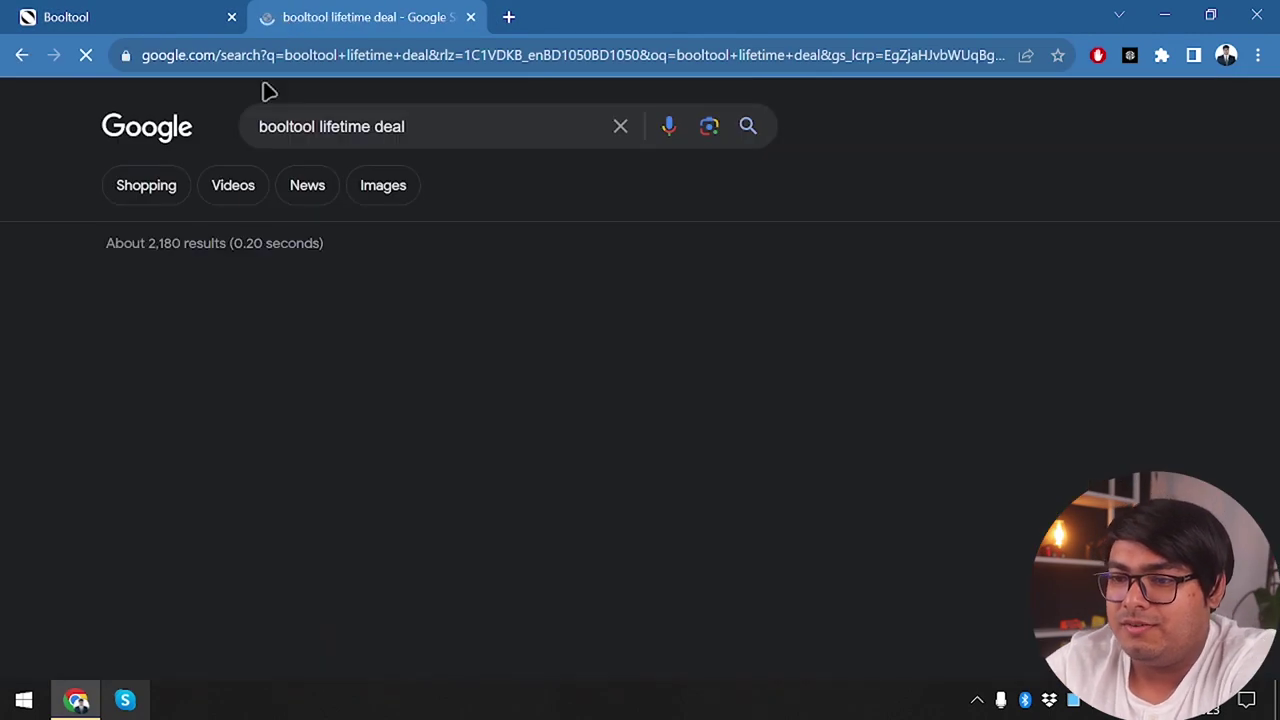
Scroll the results to the Digital Launchpad Booltool deal: $29.00, down from $118
scroll(320, 308, "down", 3)
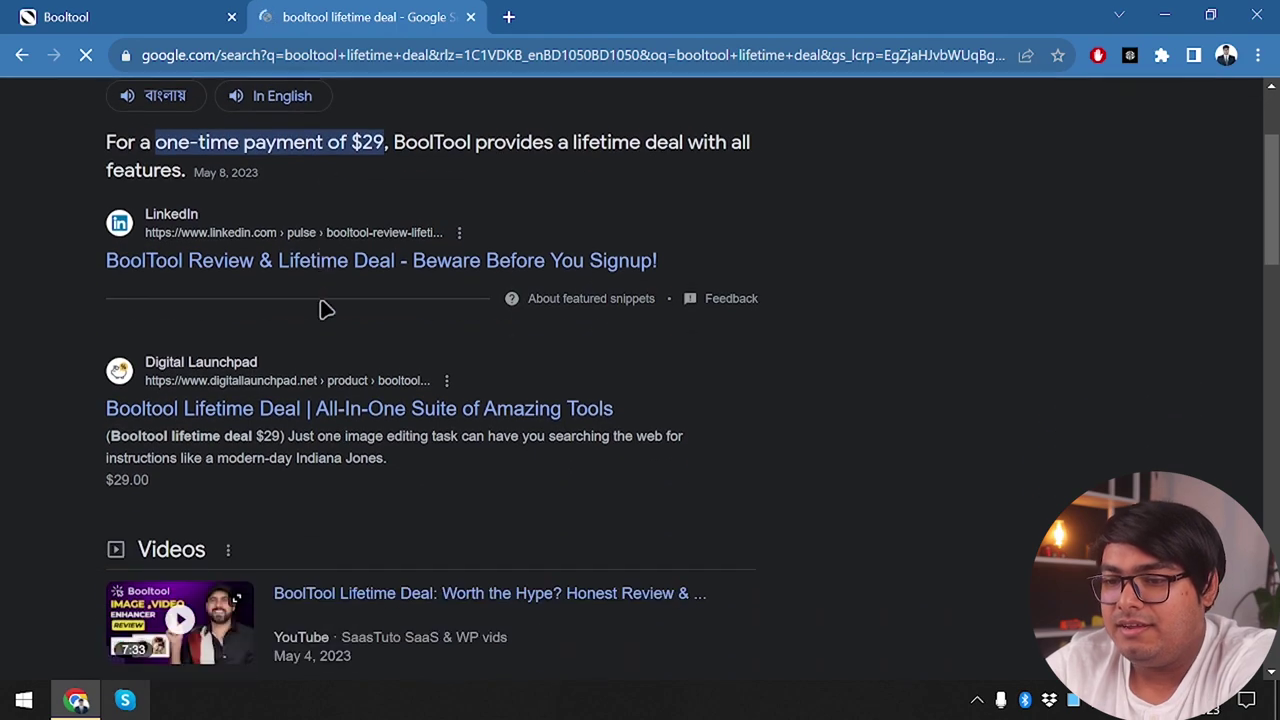
scroll(320, 308, "down", 1)
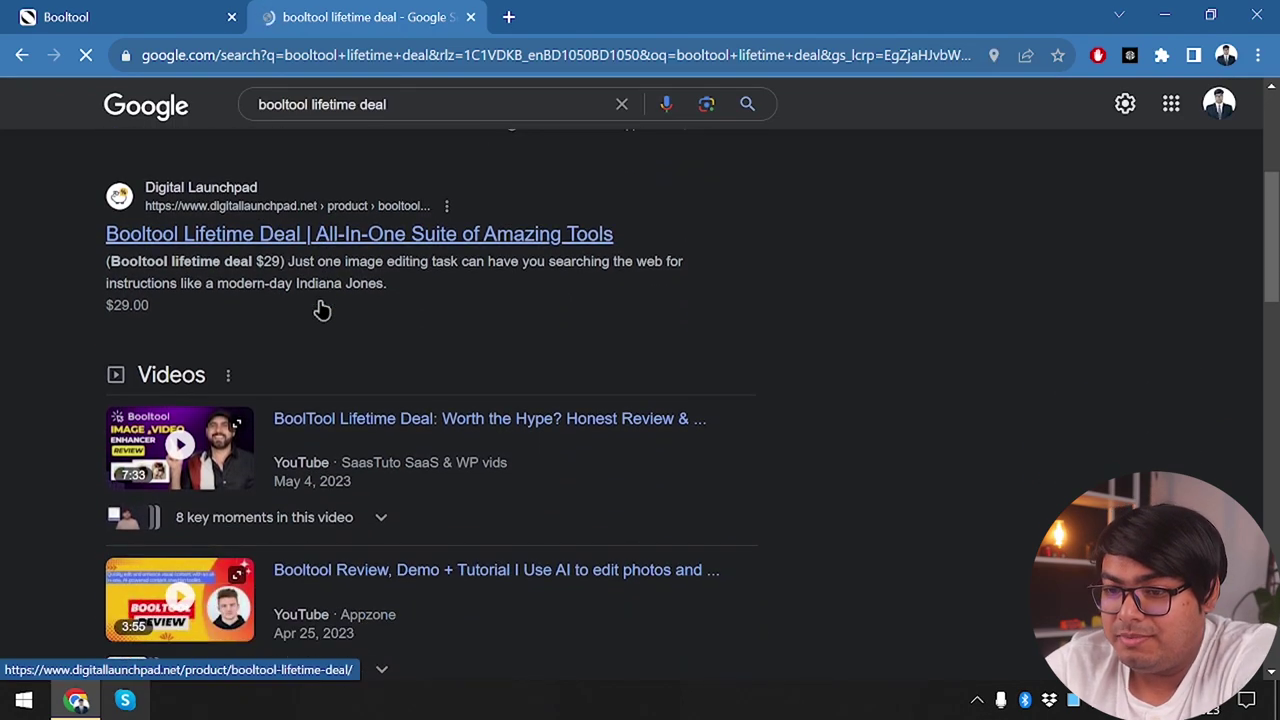
scroll(320, 308, "down", 6)
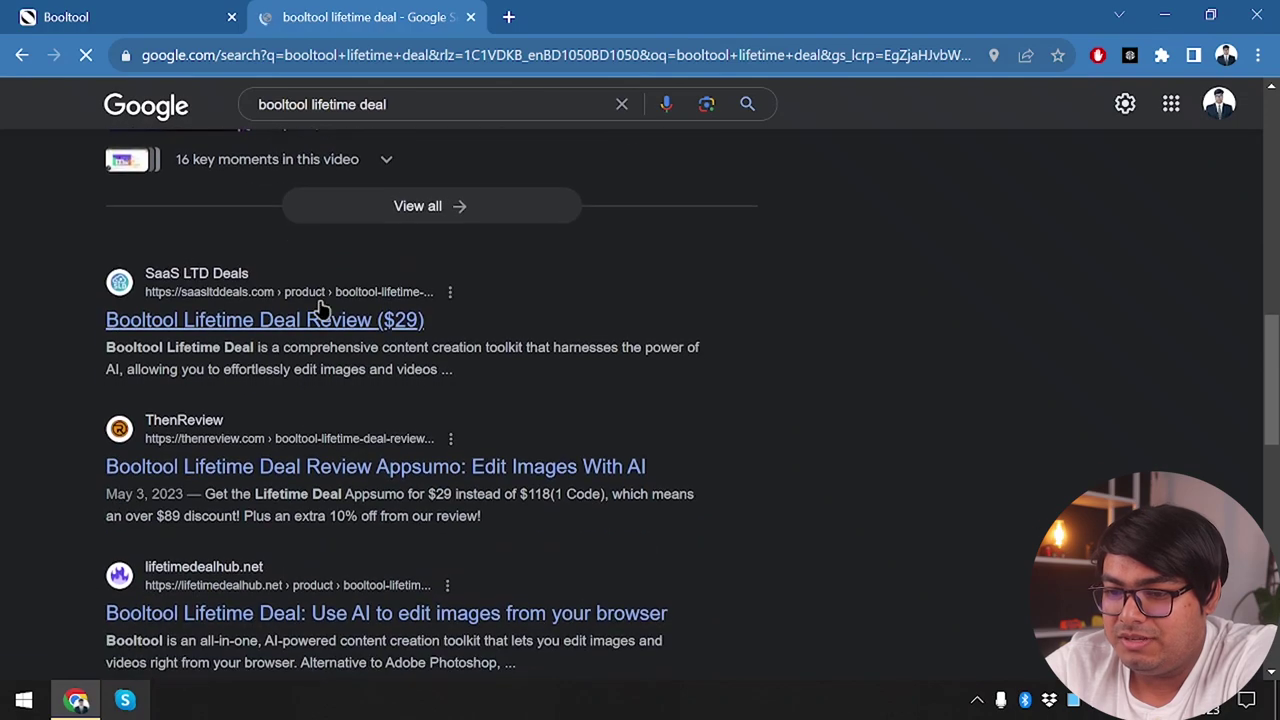
scroll(320, 308, "down", 3)
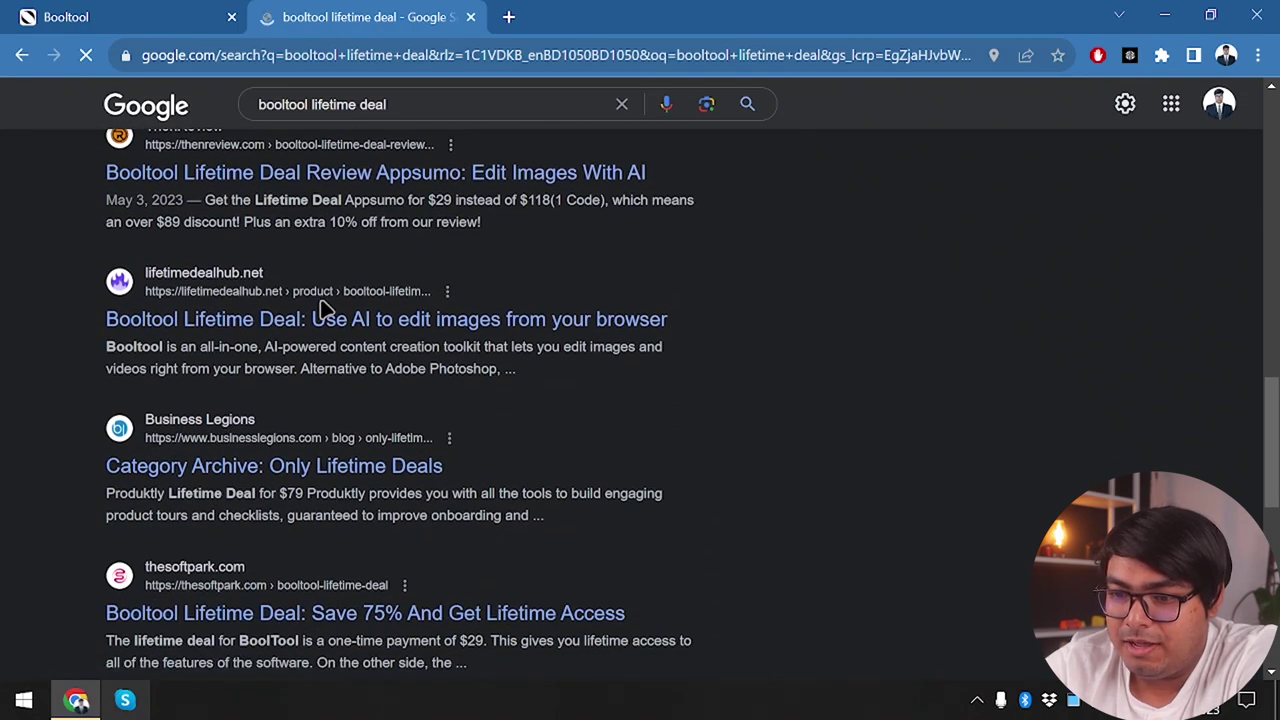
scroll(322, 308, "down", 2)
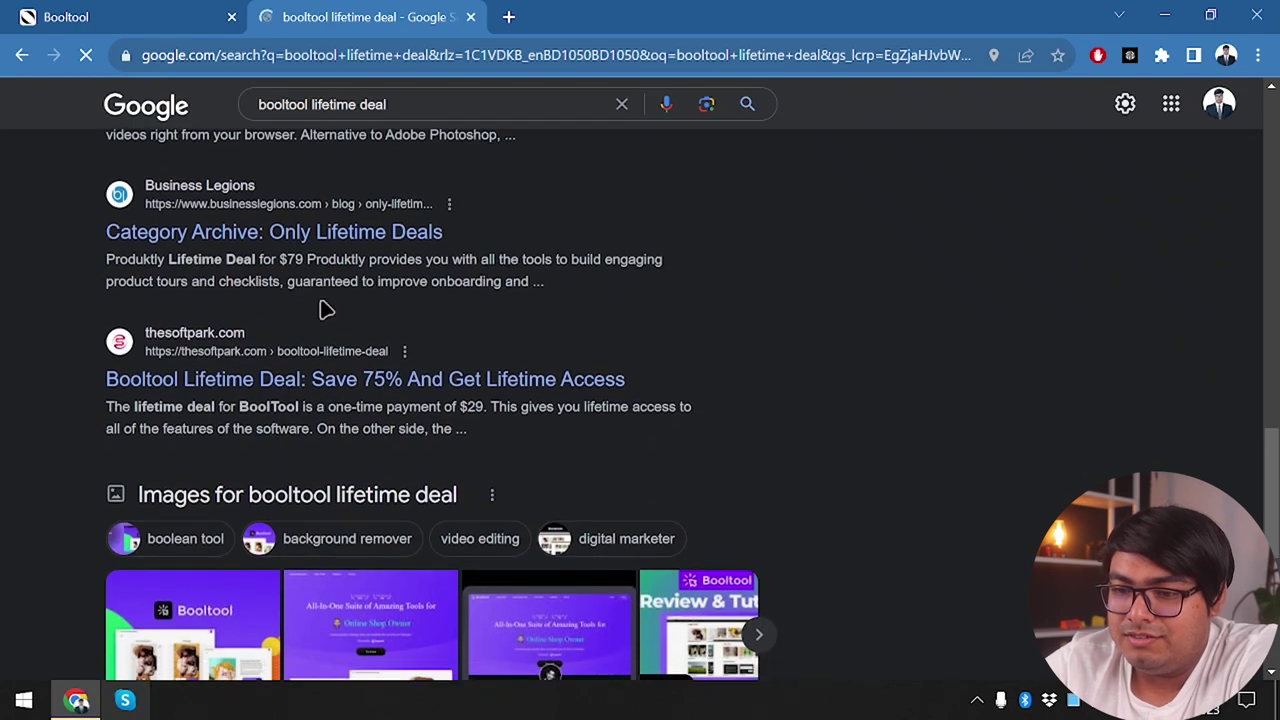
scroll(322, 308, "down", 4)
scroll(322, 308, "up", 8)
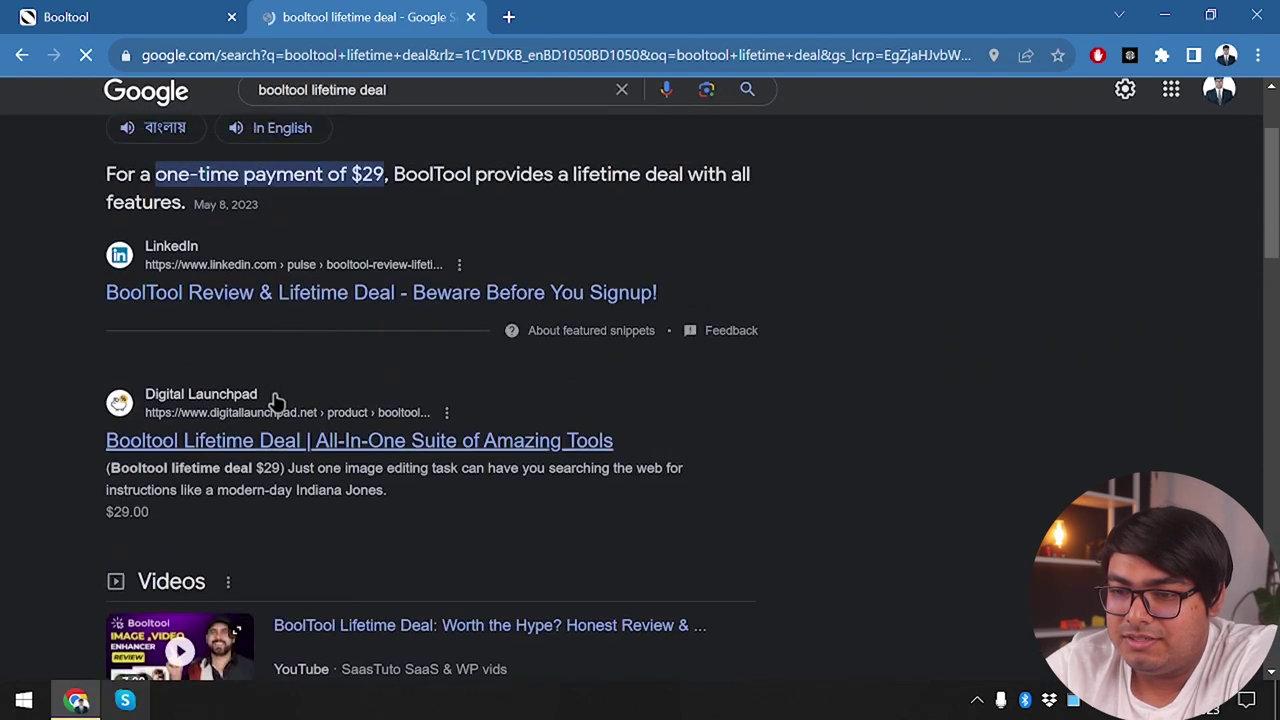
scroll(277, 400, "up", 1)
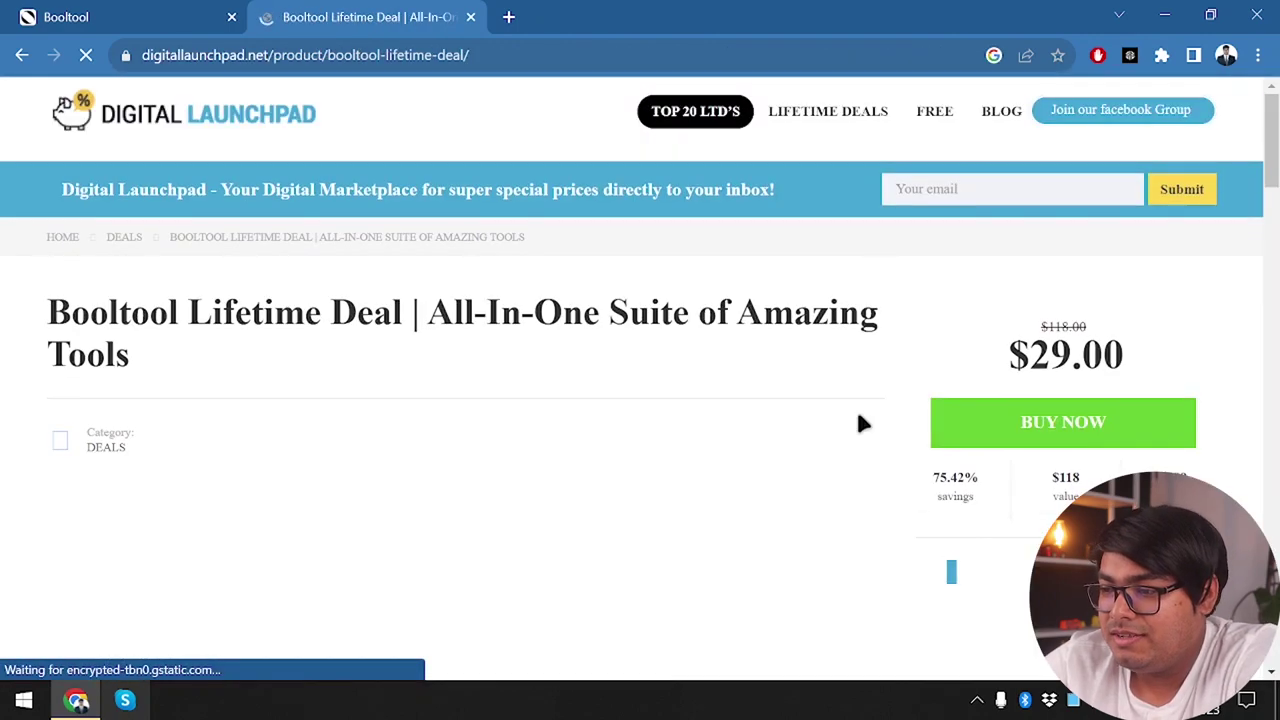
Bring up the AppSumo Booltool Plus deal and scroll through its overview
left_click(950, 428)
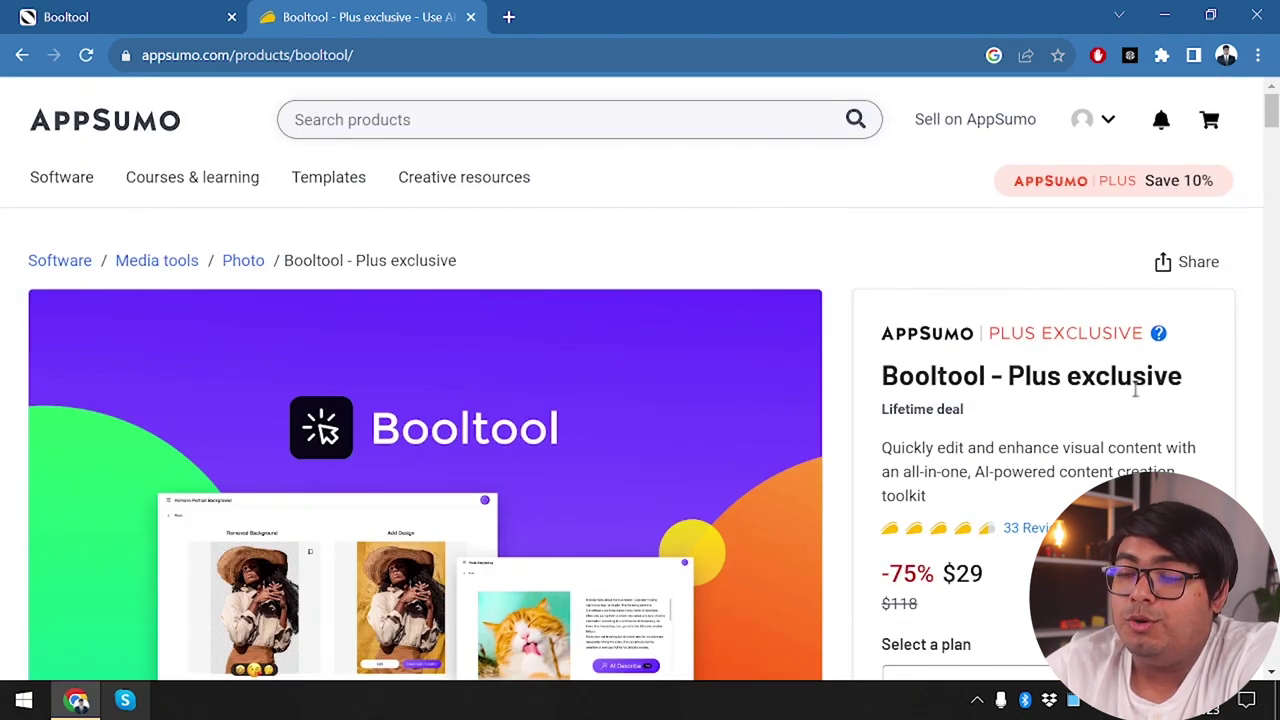
left_click(175, 10)
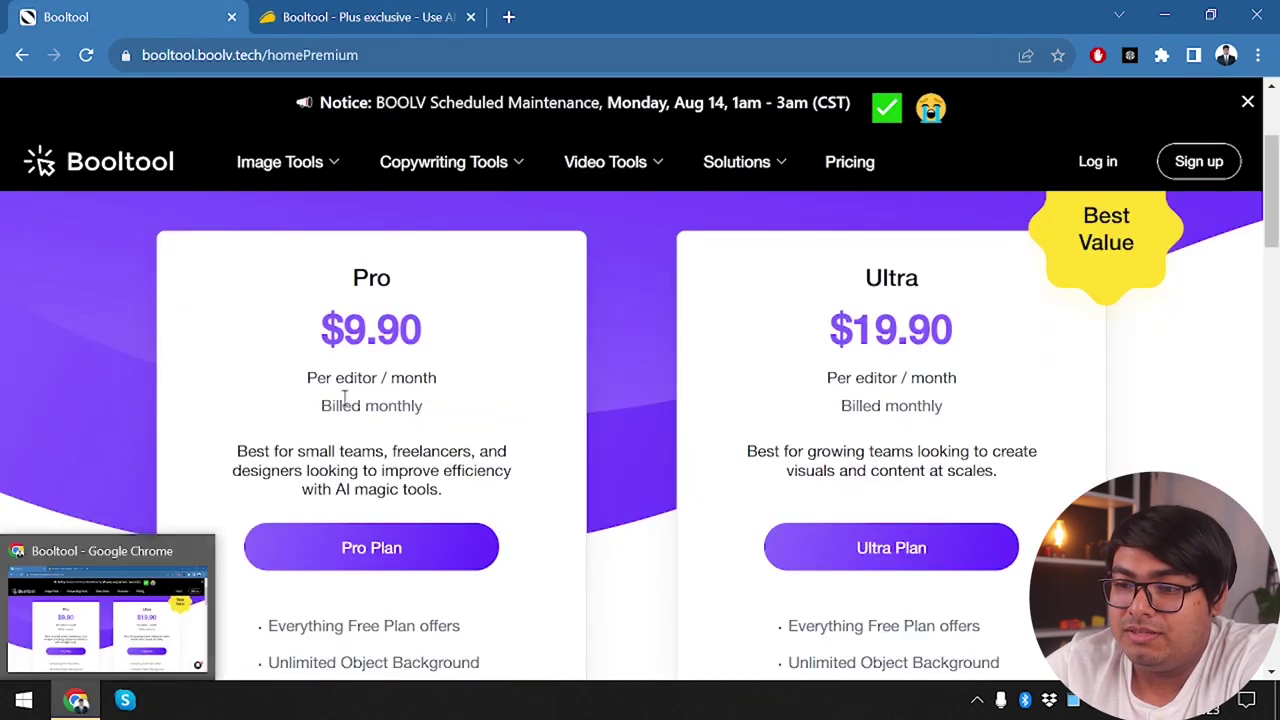
left_click(360, 17)
scroll(175, 450, "down", 8)
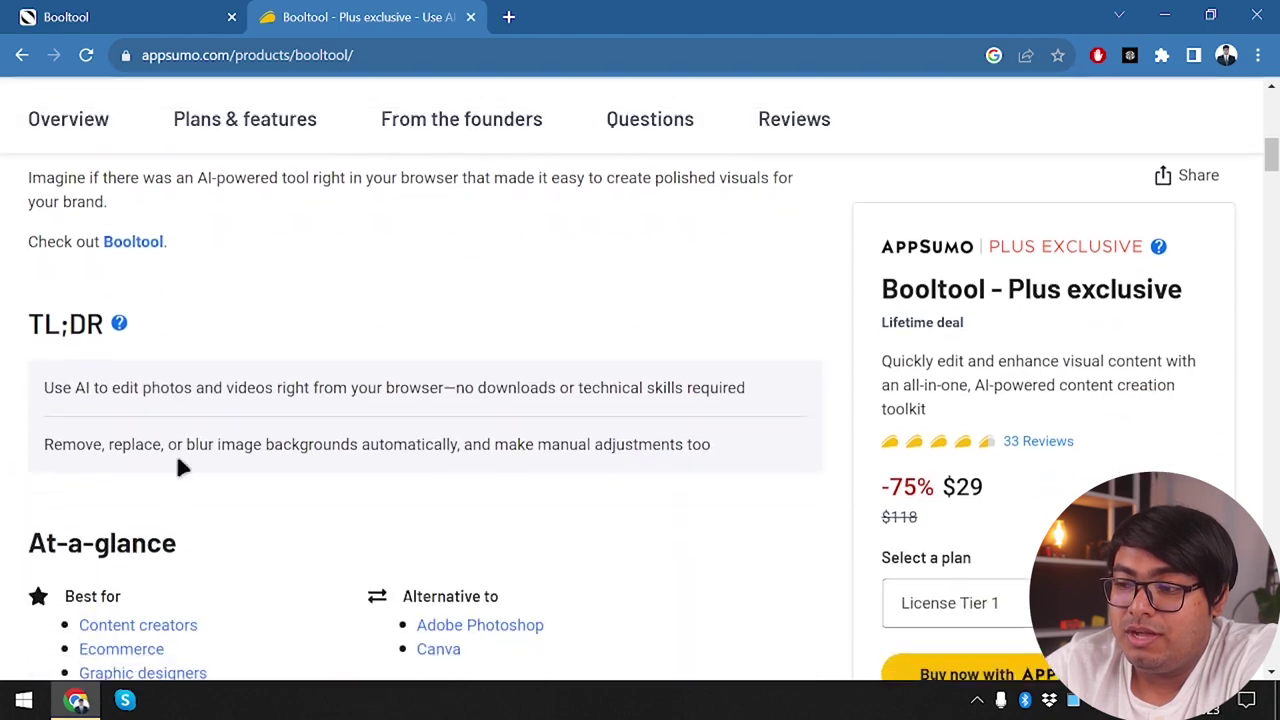
scroll(177, 464, "down", 2)
scroll(177, 388, "down", 5)
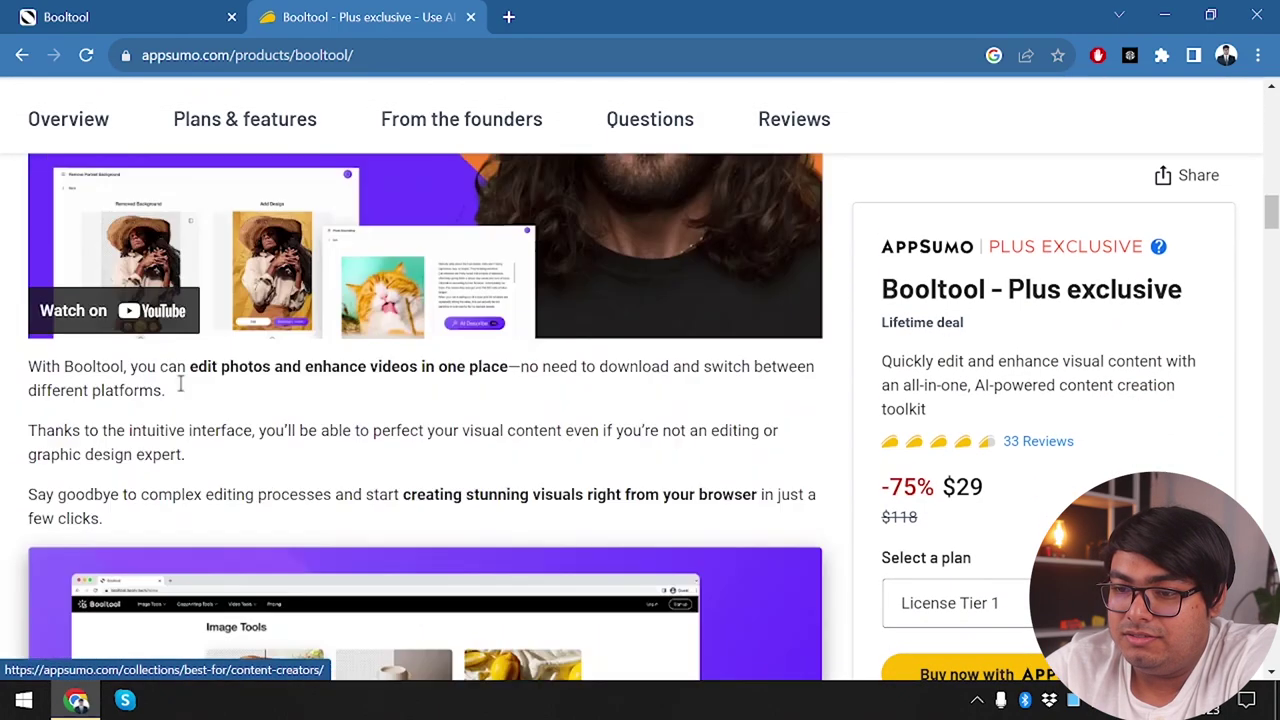
scroll(180, 385, "down", 15)
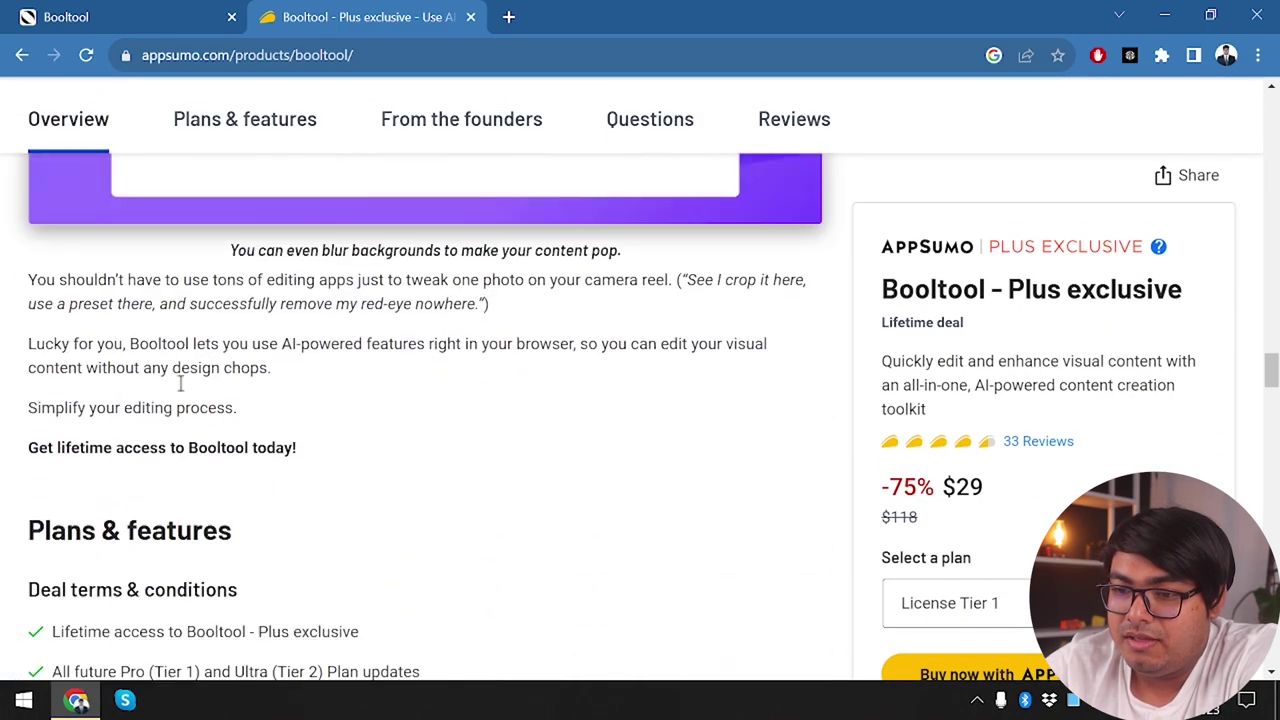
scroll(180, 384, "down", 5)
Scroll down to the License Tier cards: Tier 1 at $29, Tier 2 at $69
scroll(180, 384, "up", 1)
scroll(180, 389, "down", 2)
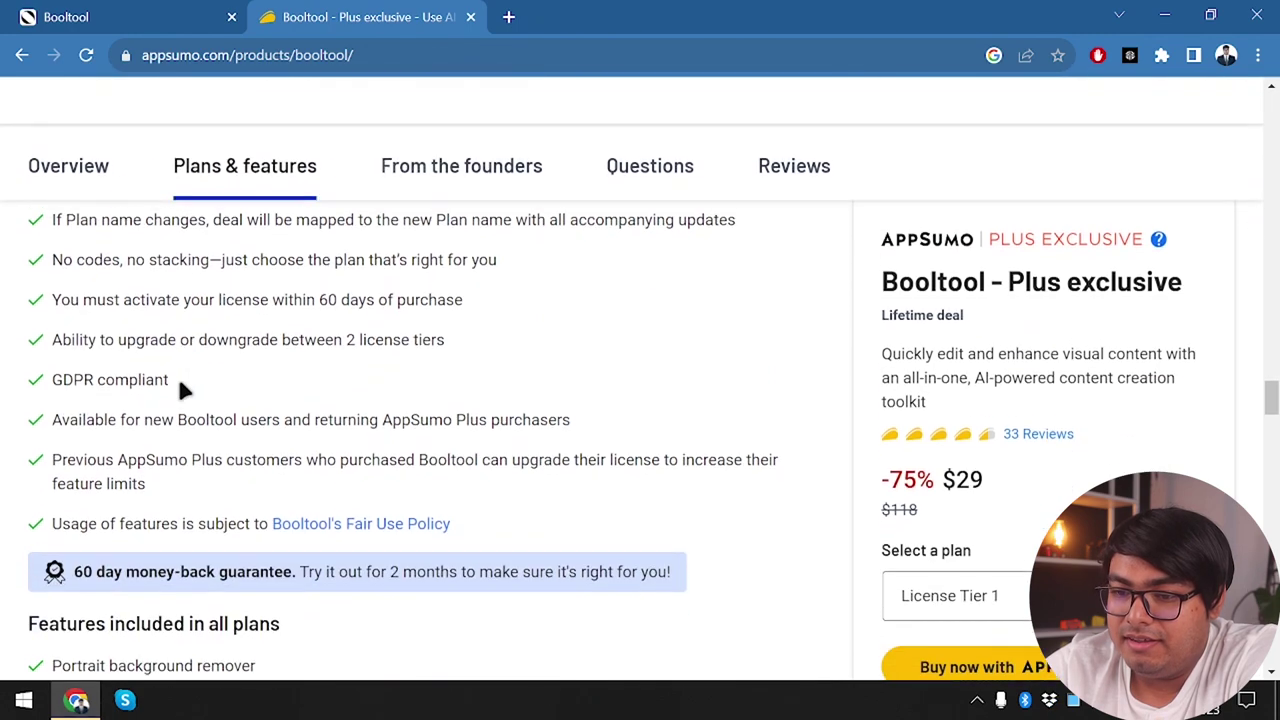
scroll(180, 390, "down", 3)
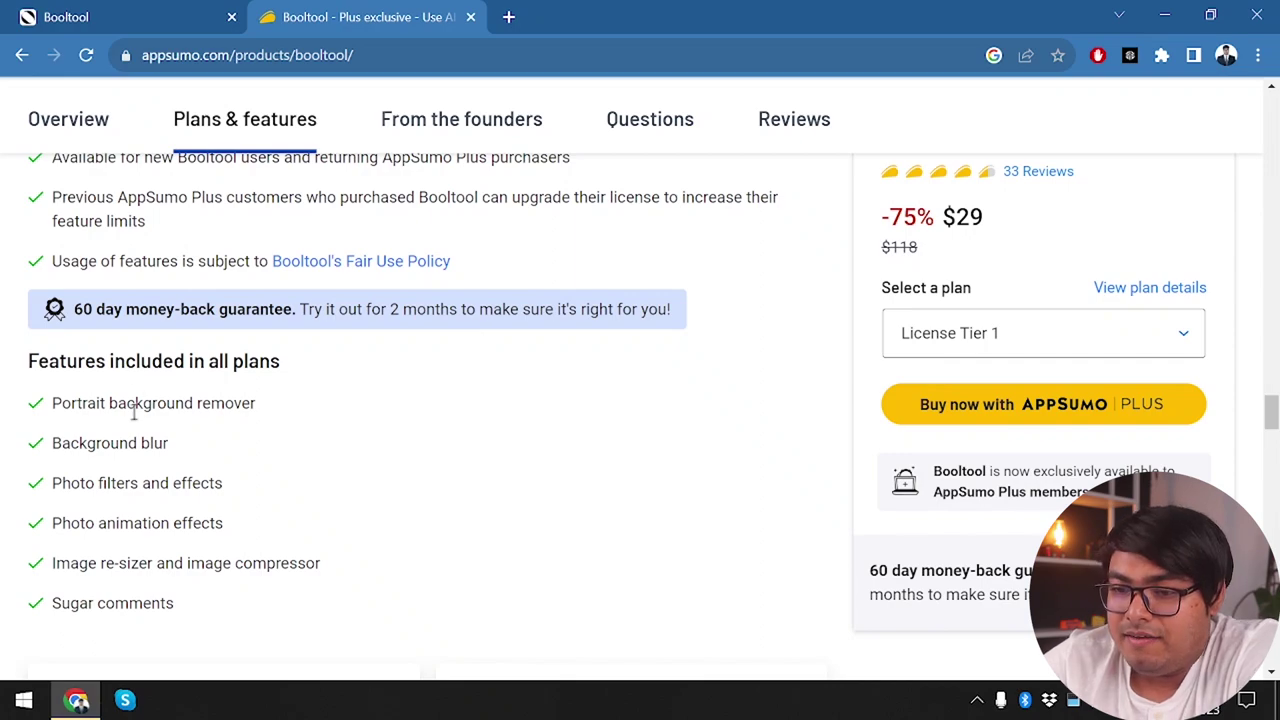
scroll(133, 412, "down", 1)
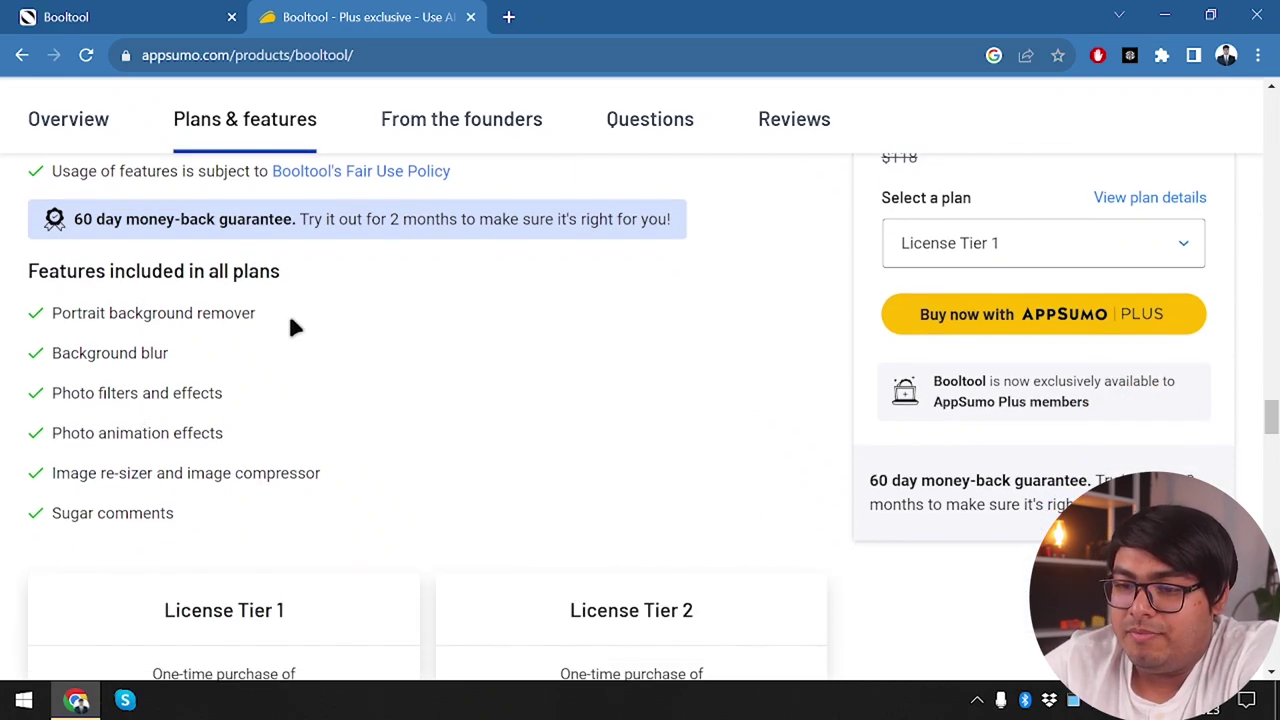
scroll(291, 386, "down", 3)
scroll(291, 380, "up", 2)
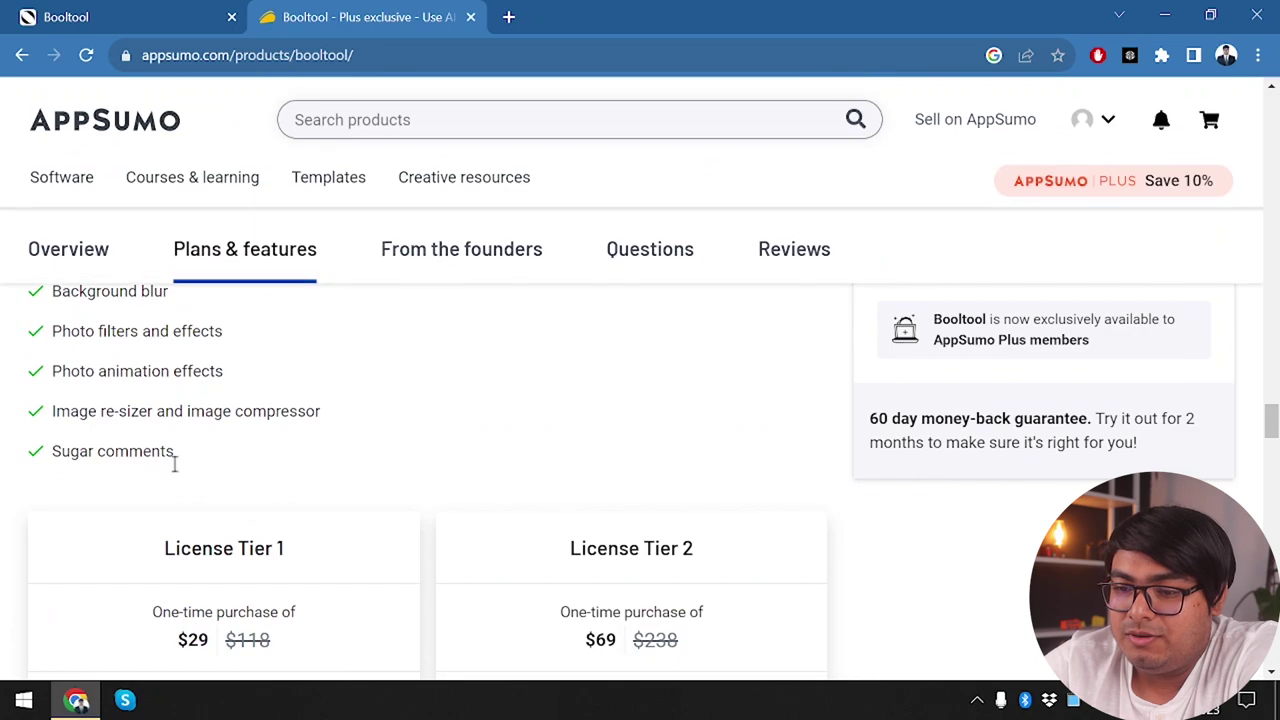
scroll(338, 530, "down", 2)
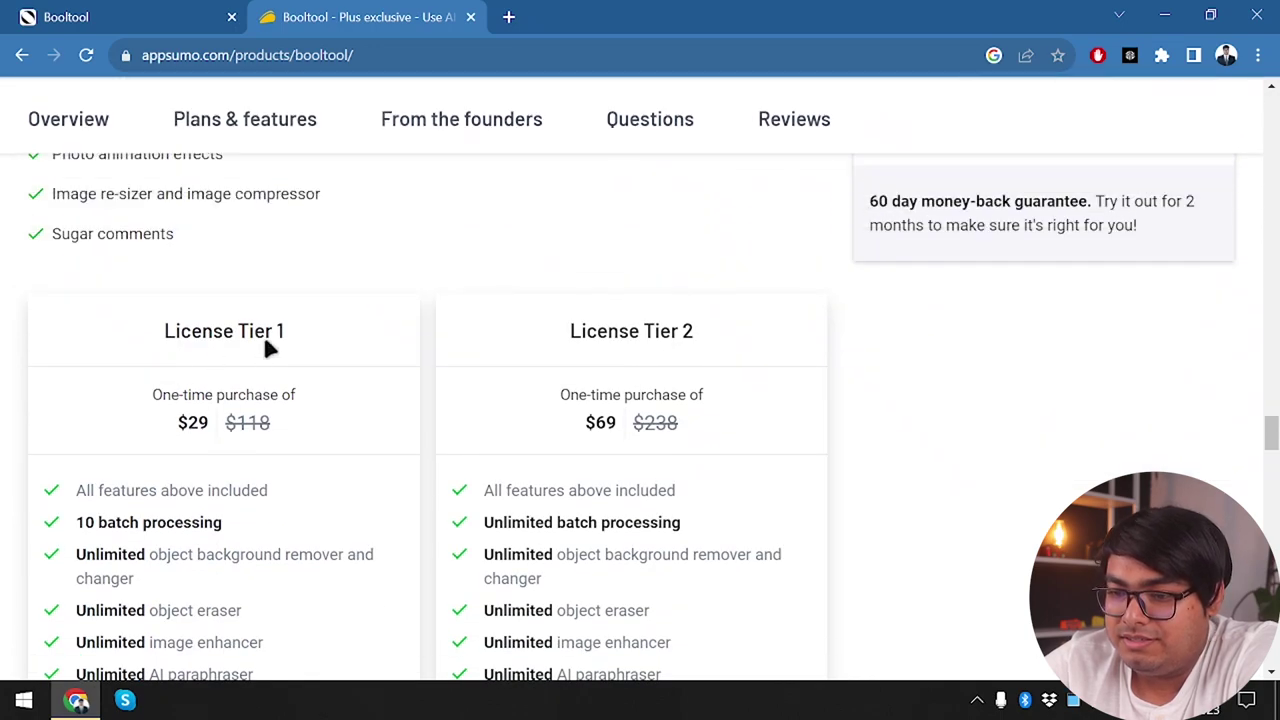
scroll(447, 492, "down", 2)
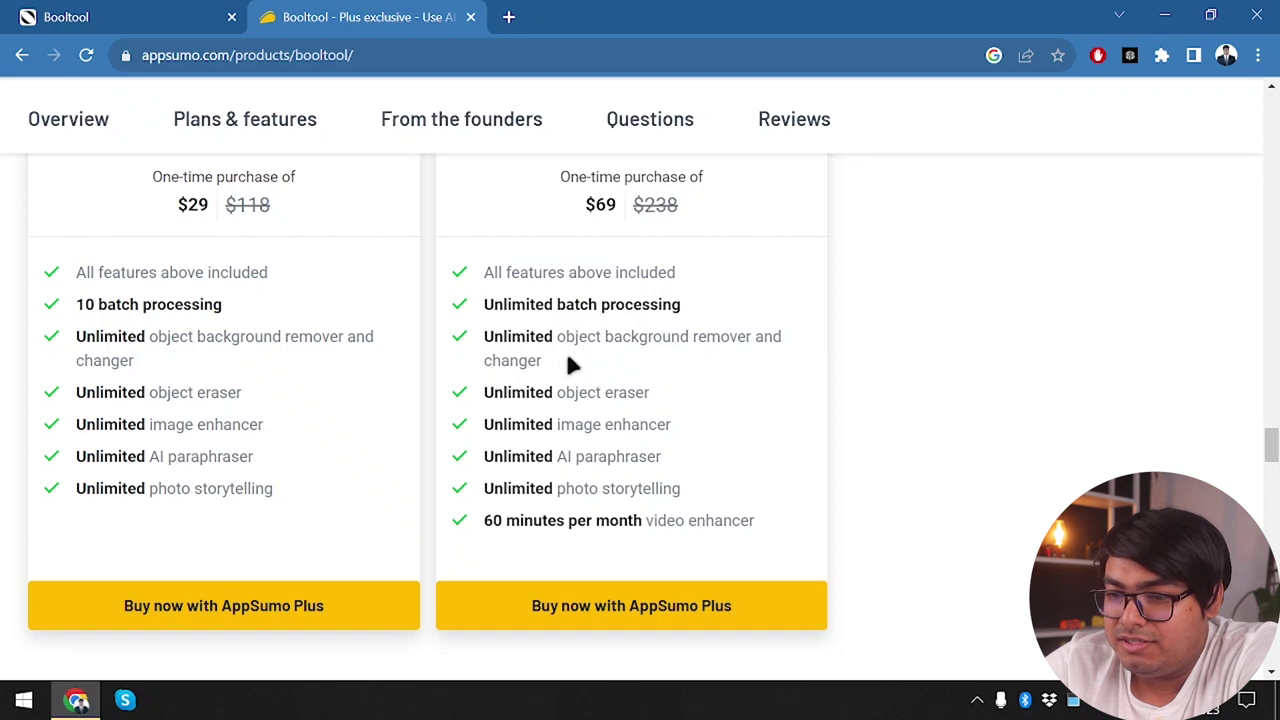
scroll(352, 352, "up", 1)
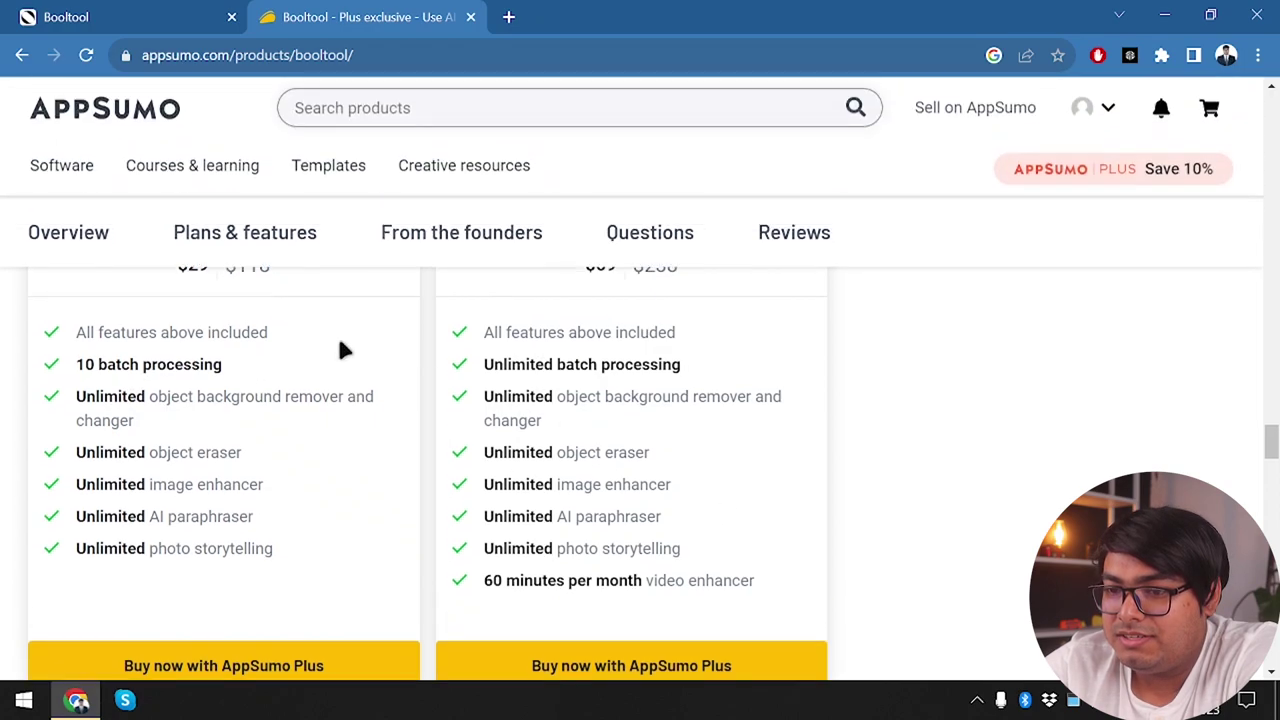
scroll(336, 413, "up", 2)
Show yearly Booltool prices and mark the yearly totals 95.9 (Pro) and 191.9 (Ultra)
left_click(171, 15)
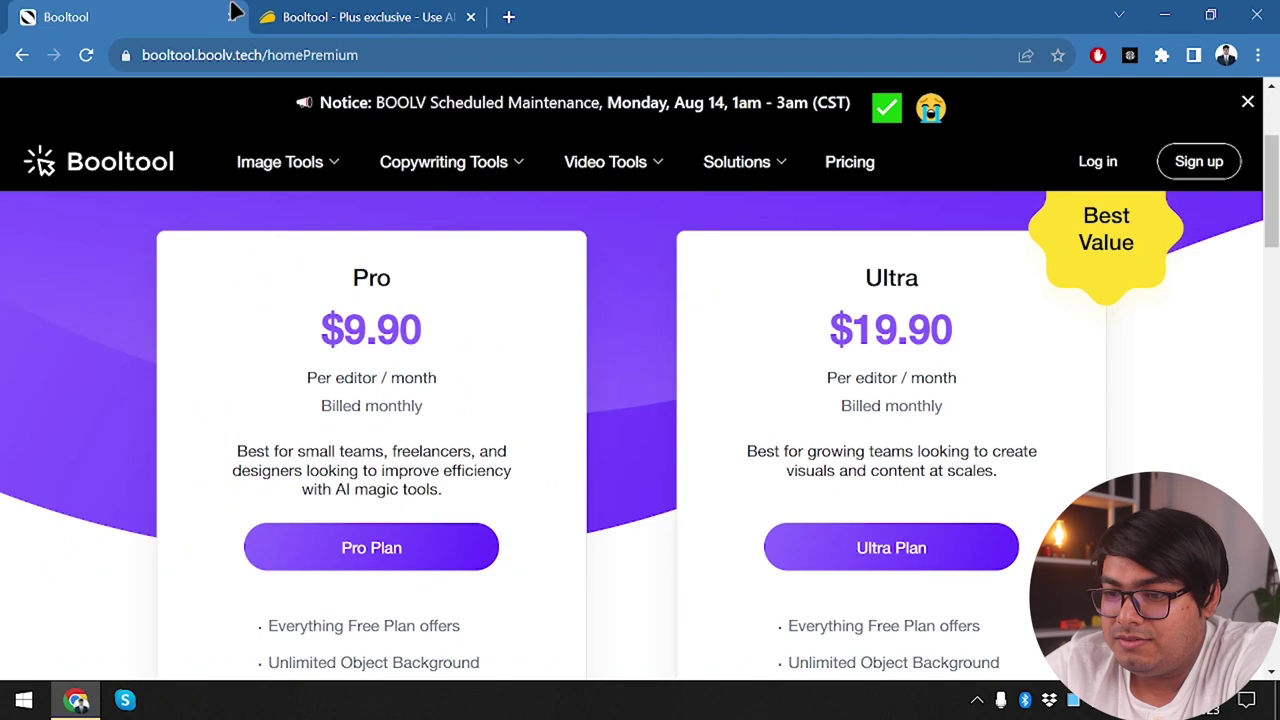
mouse_move(280, 162)
left_click(365, 17)
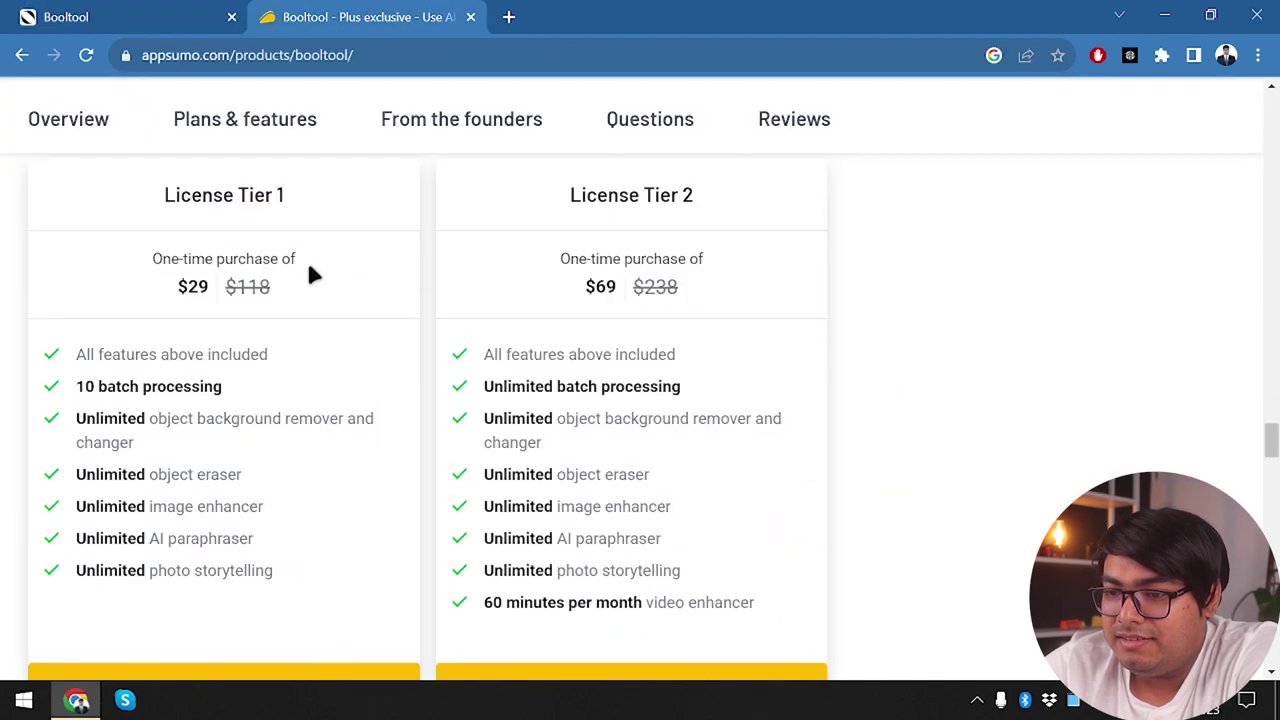
left_click(115, 12)
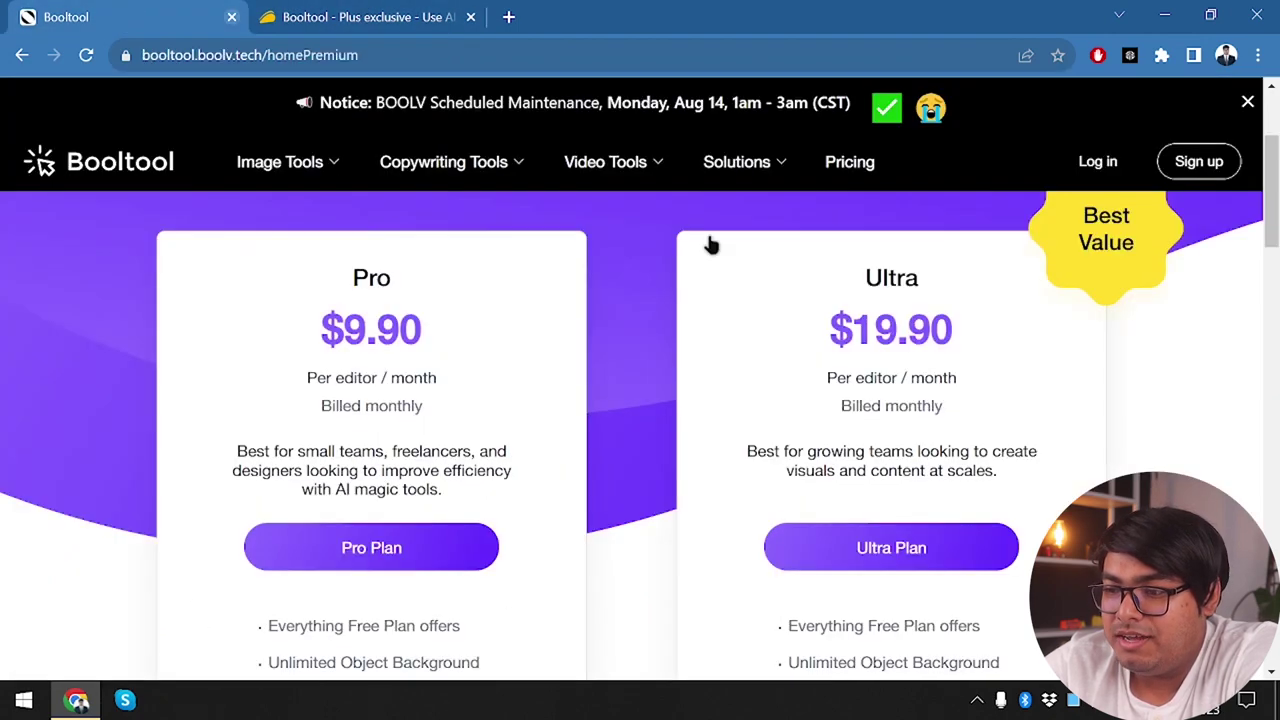
left_click(305, 14)
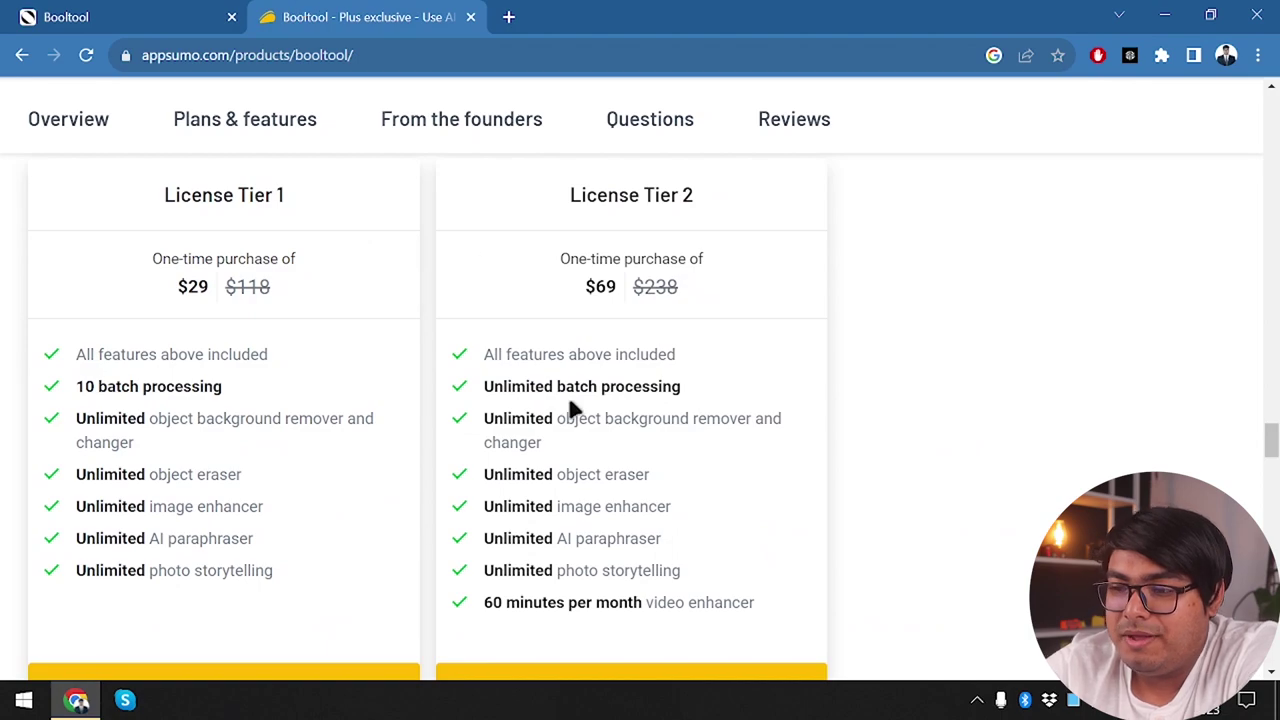
left_click(100, 10)
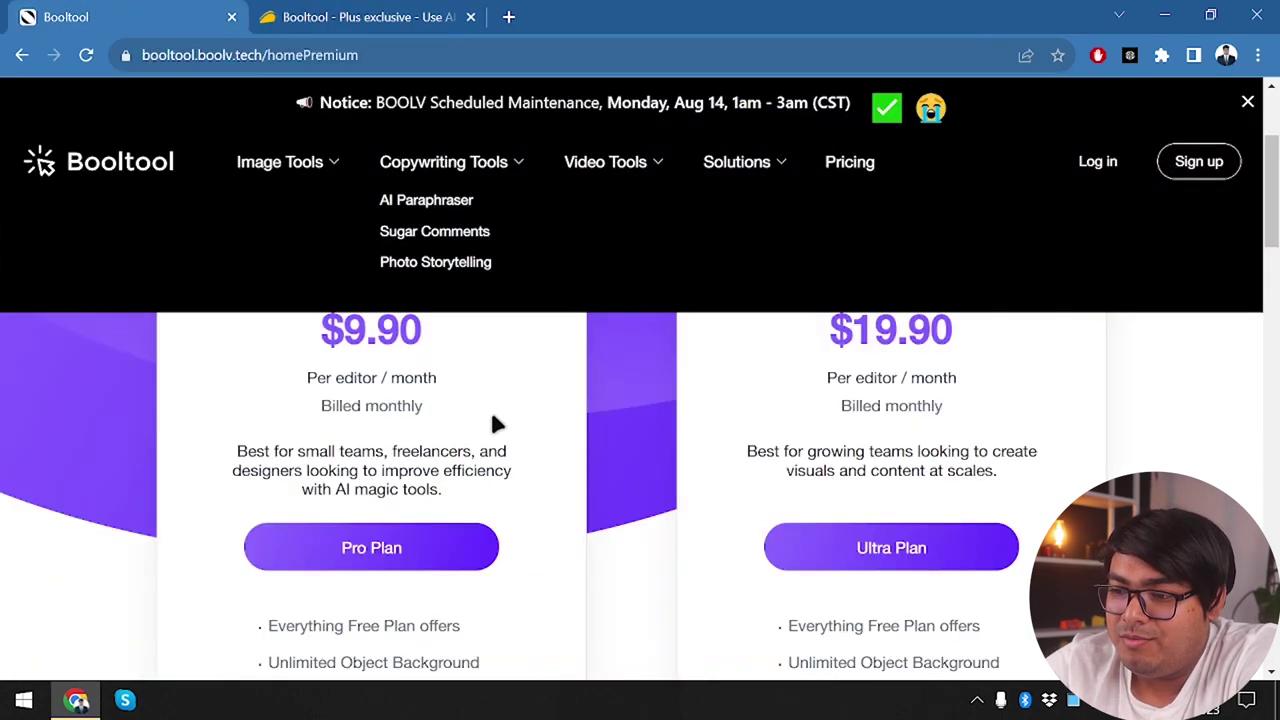
scroll(738, 393, "up", 1)
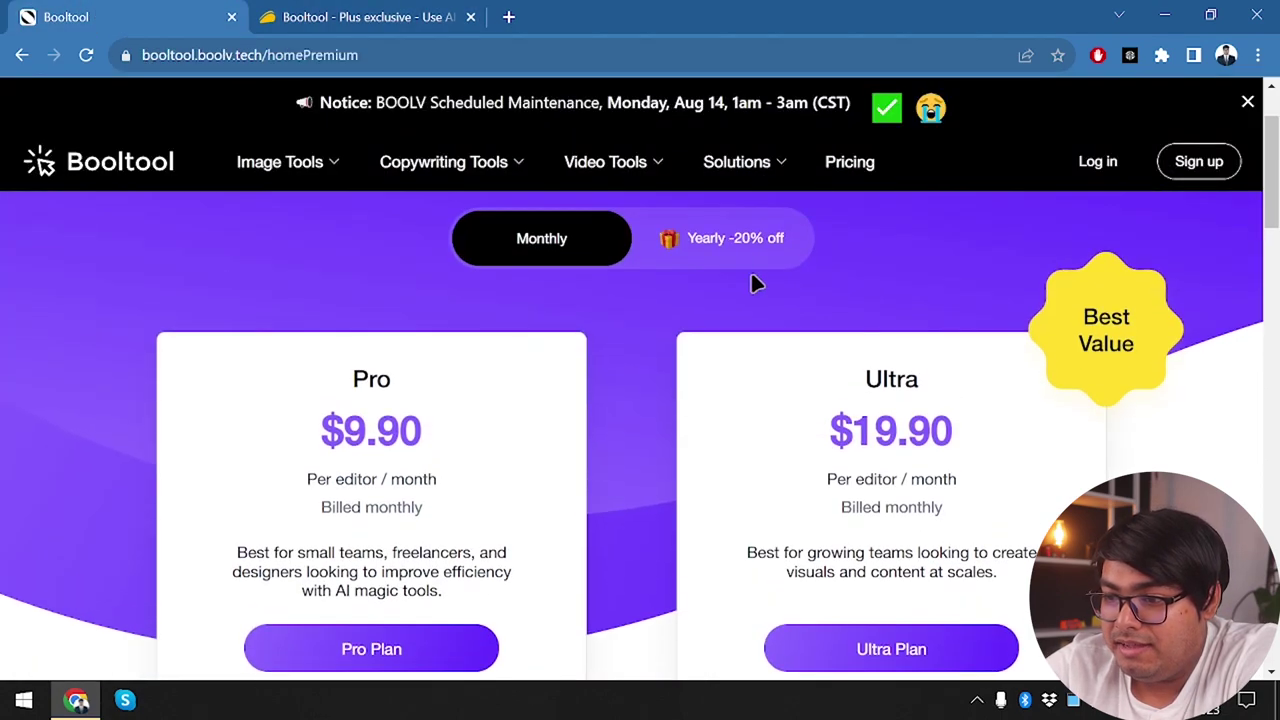
left_click(750, 238)
double_click(948, 507)
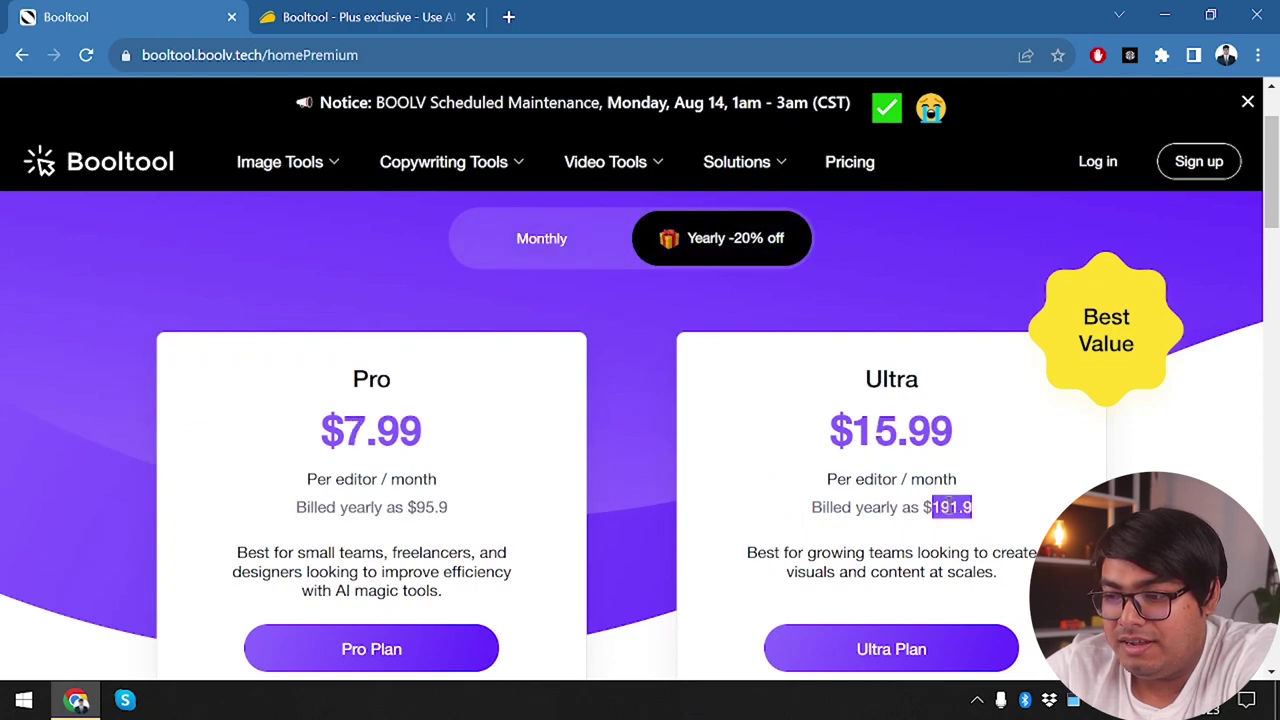
double_click(430, 507)
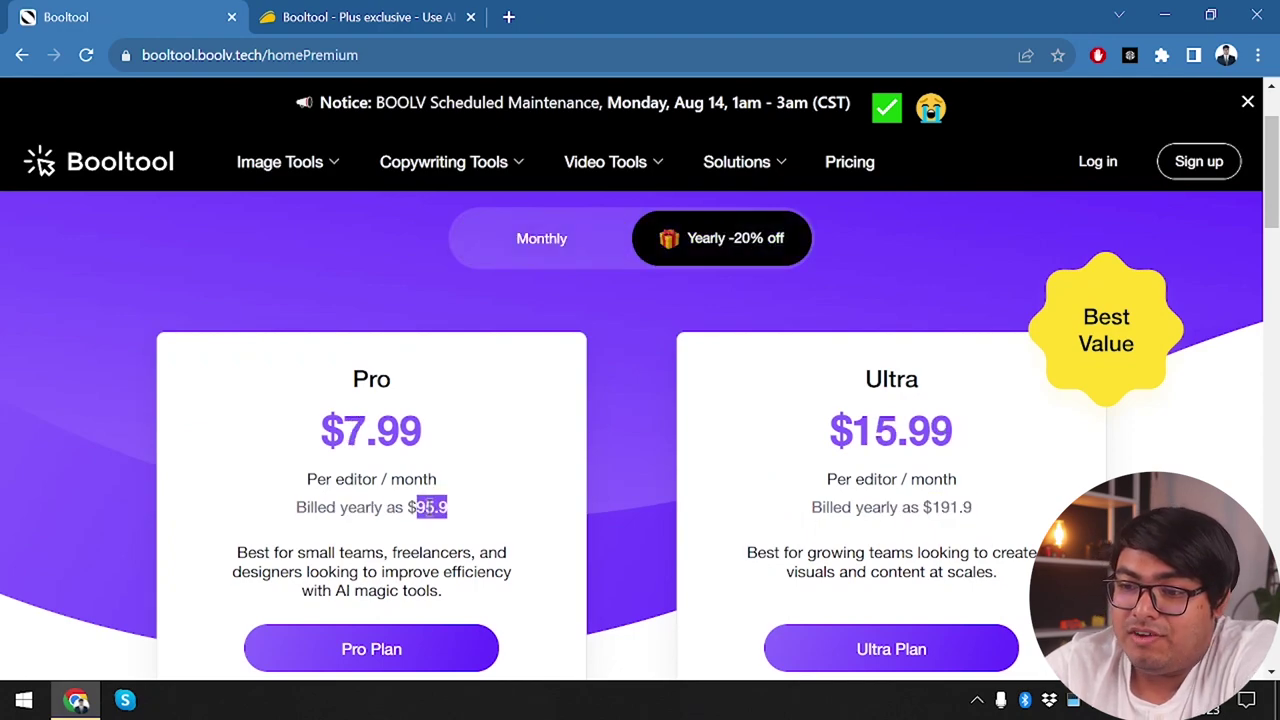
Go back to the AppSumo deal's Tier 1 and Tier 2 license comparison
left_click(370, 10)
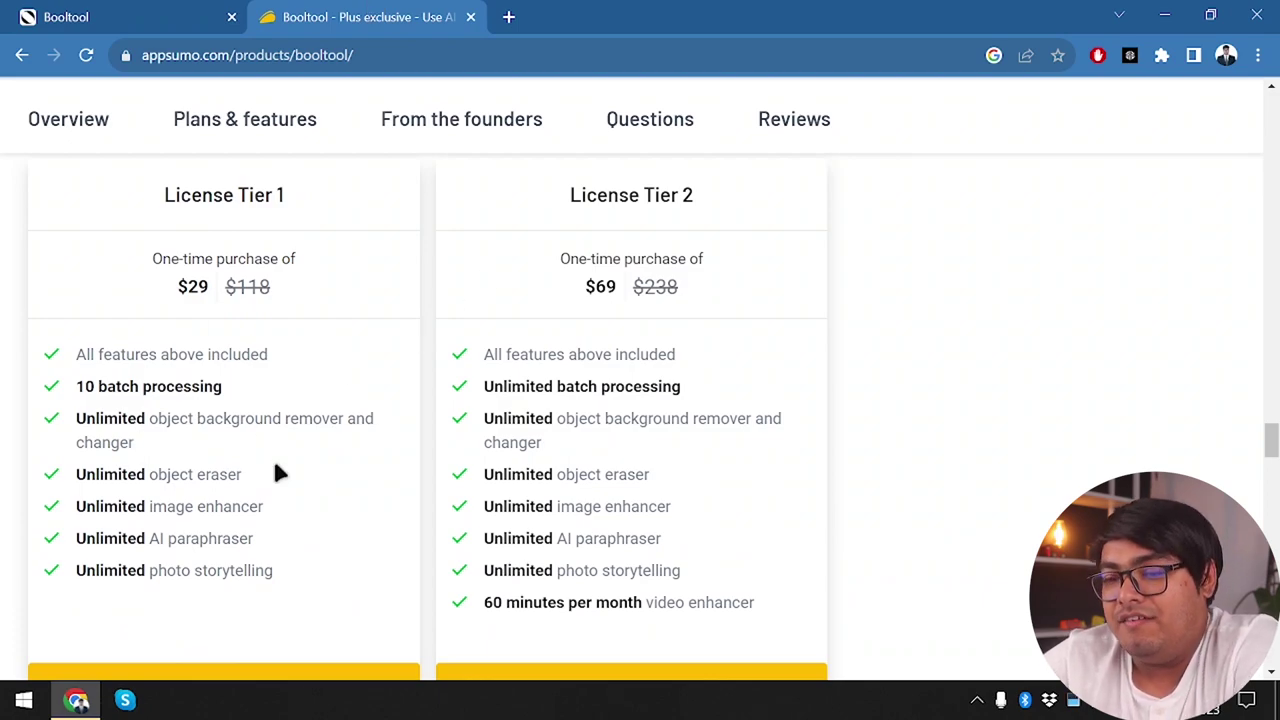
scroll(277, 471, "down", 1)
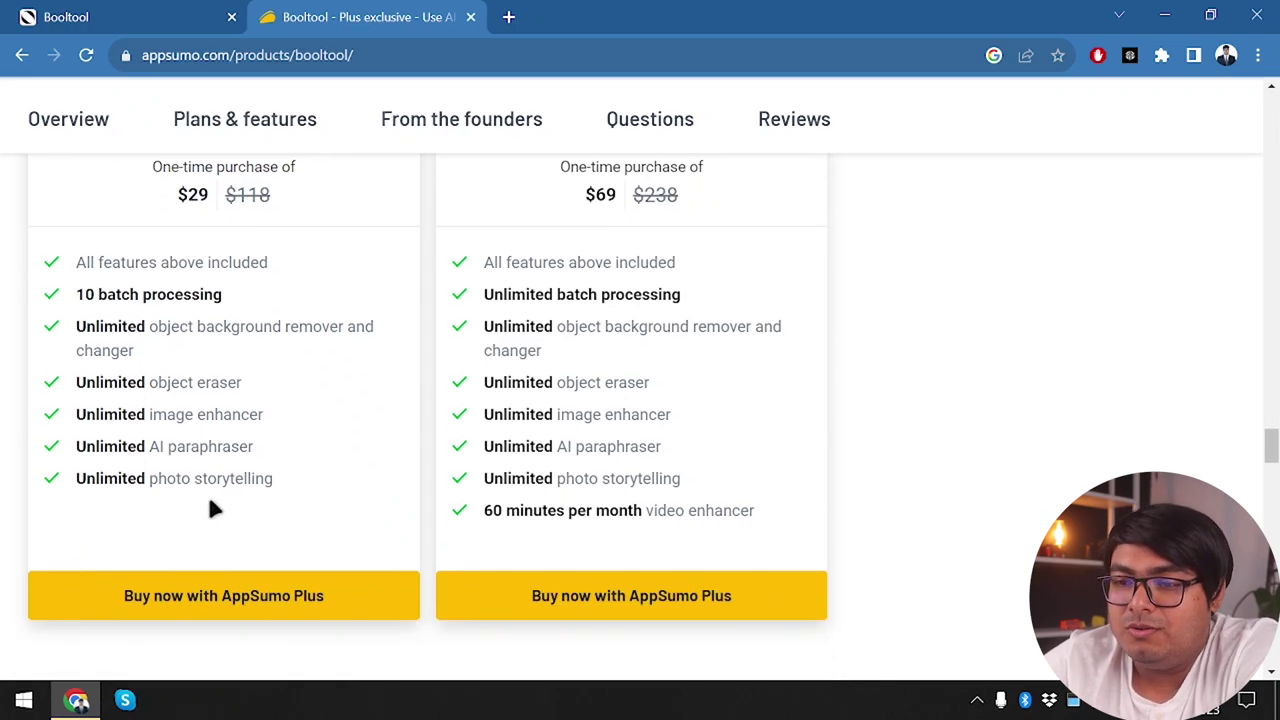
scroll(285, 408, "up", 5)
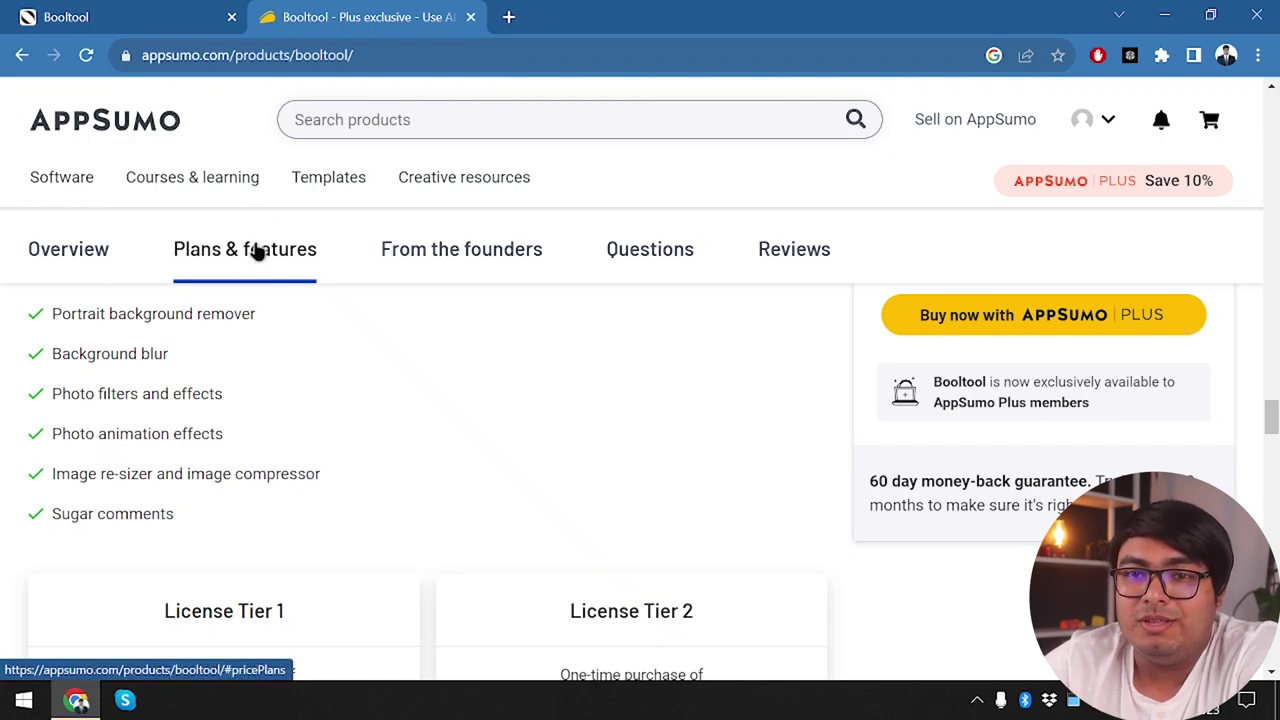
Create a Booltool account from the pricing page using a Google account
left_click(146, 5)
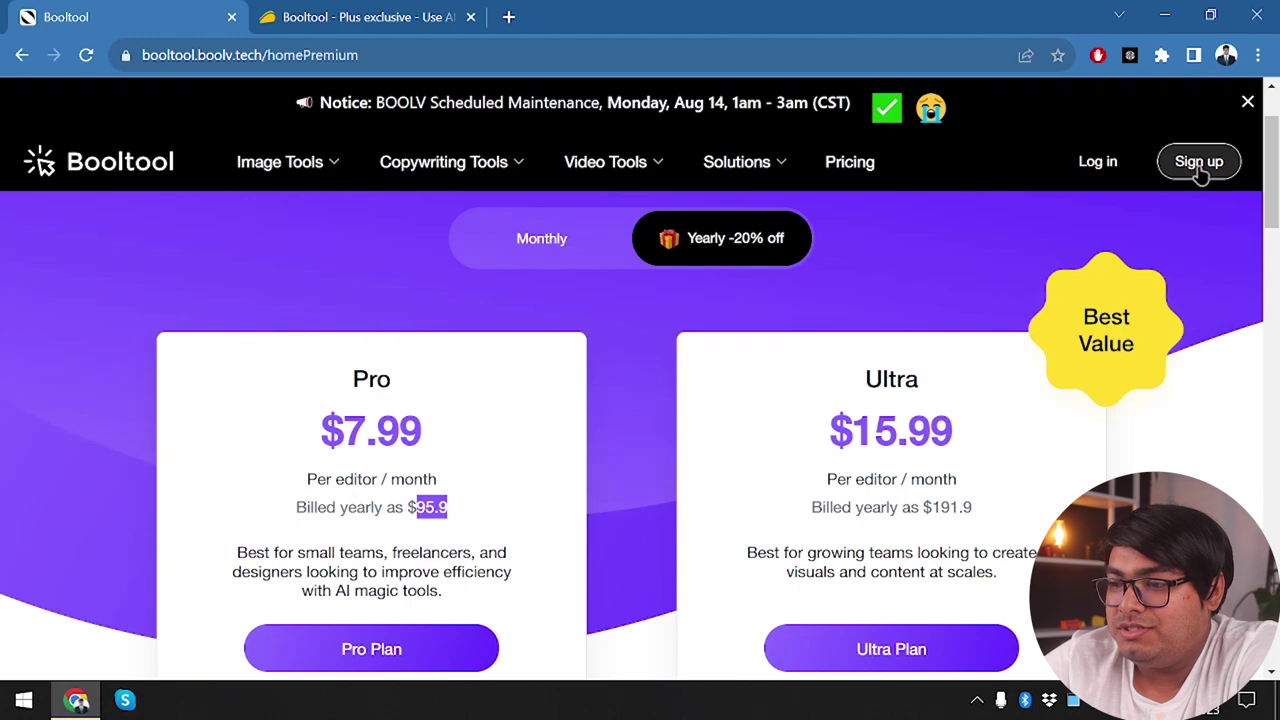
left_click(1199, 162)
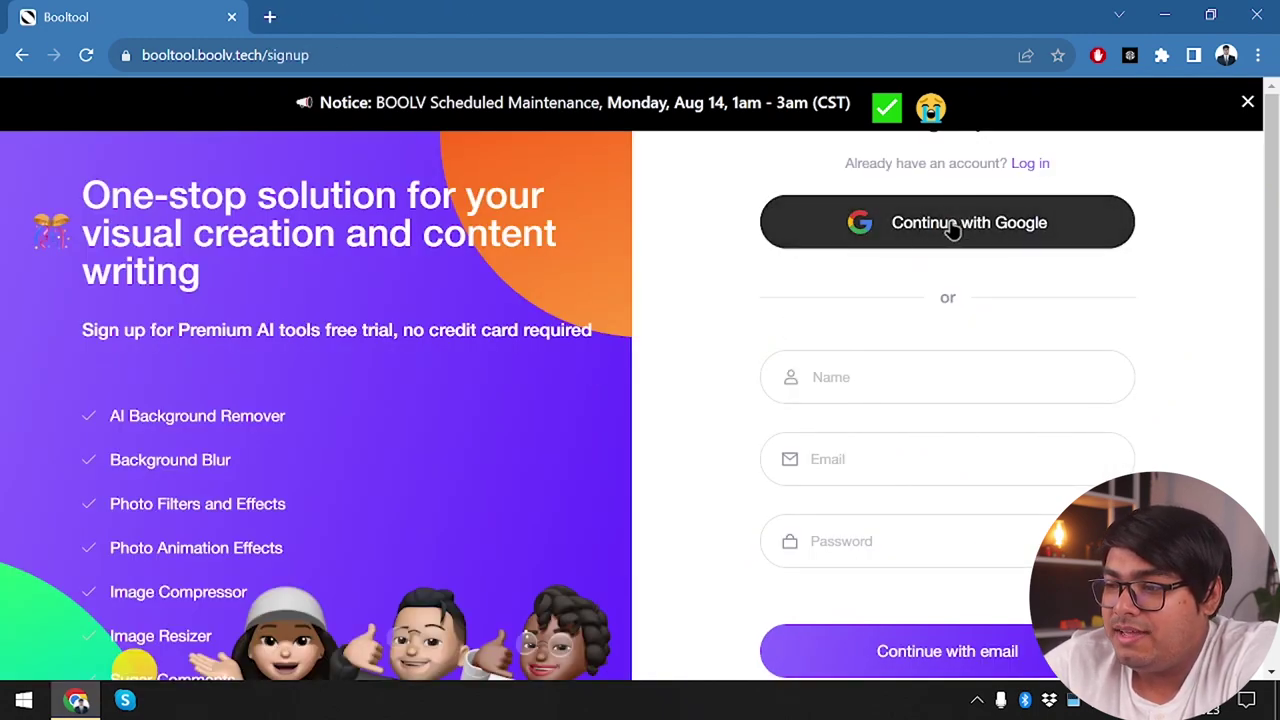
left_click(952, 230)
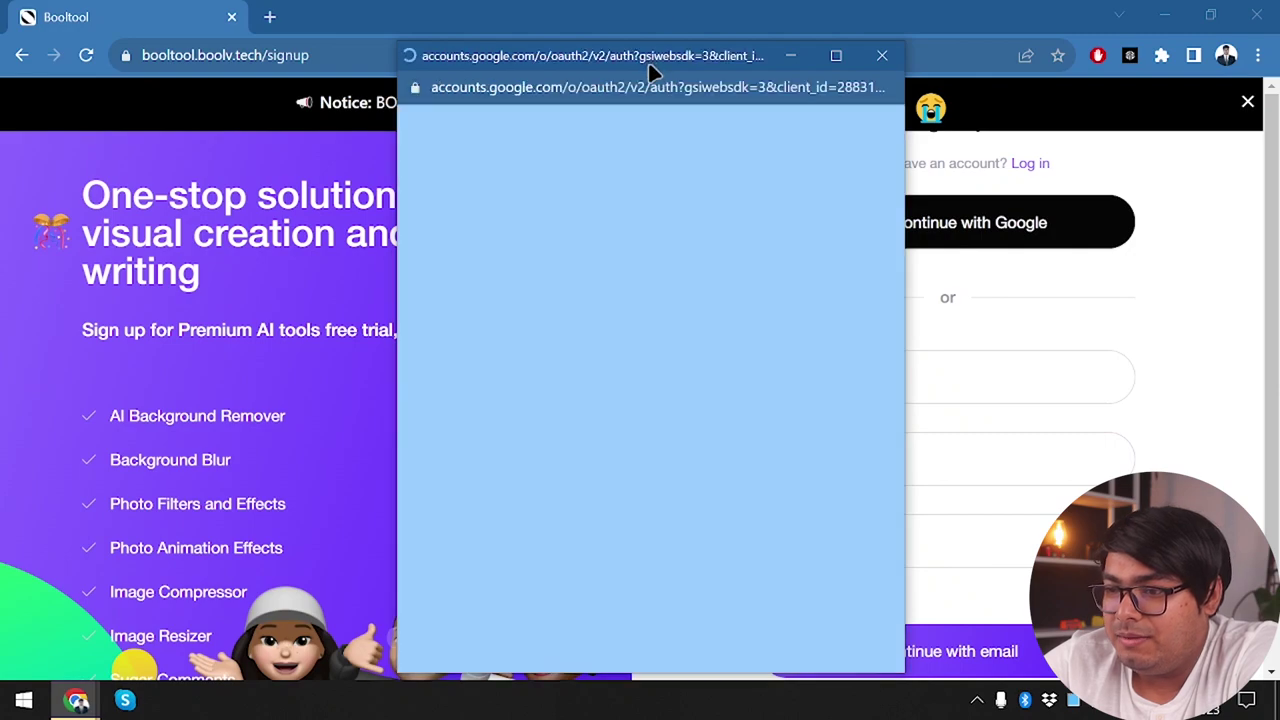
left_click_drag(646, 60, 521, 38)
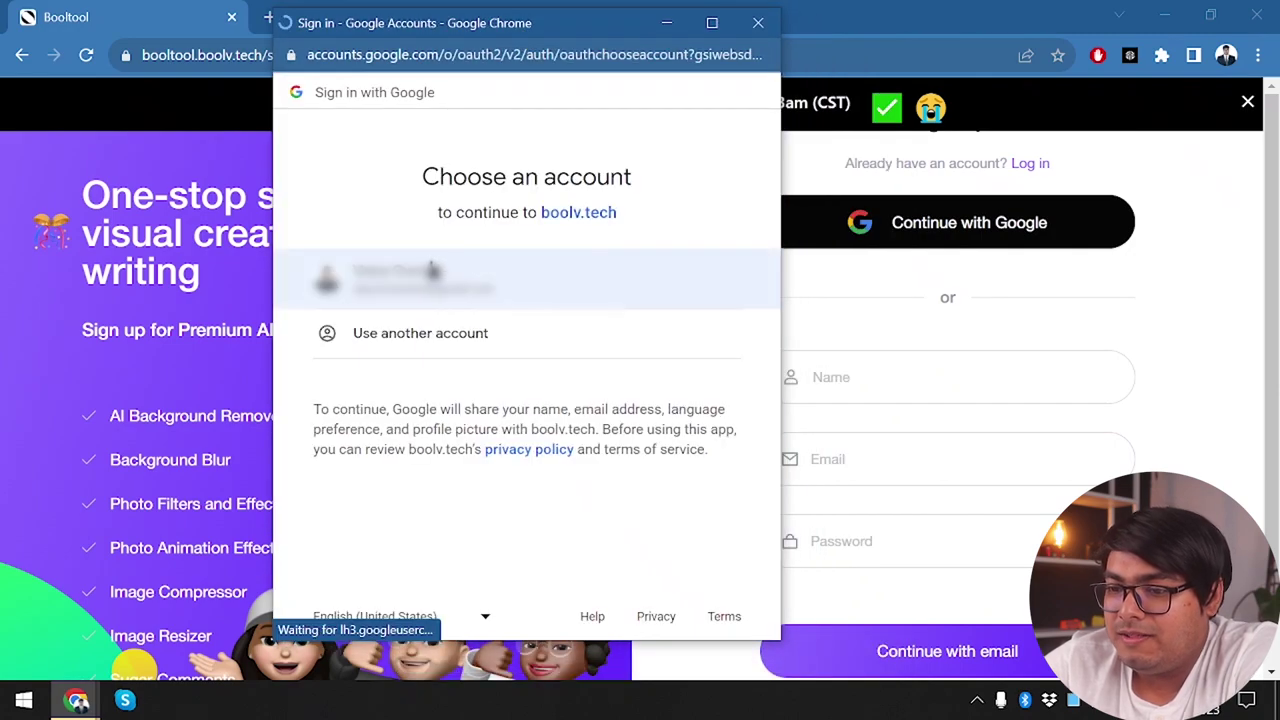
left_click(432, 270)
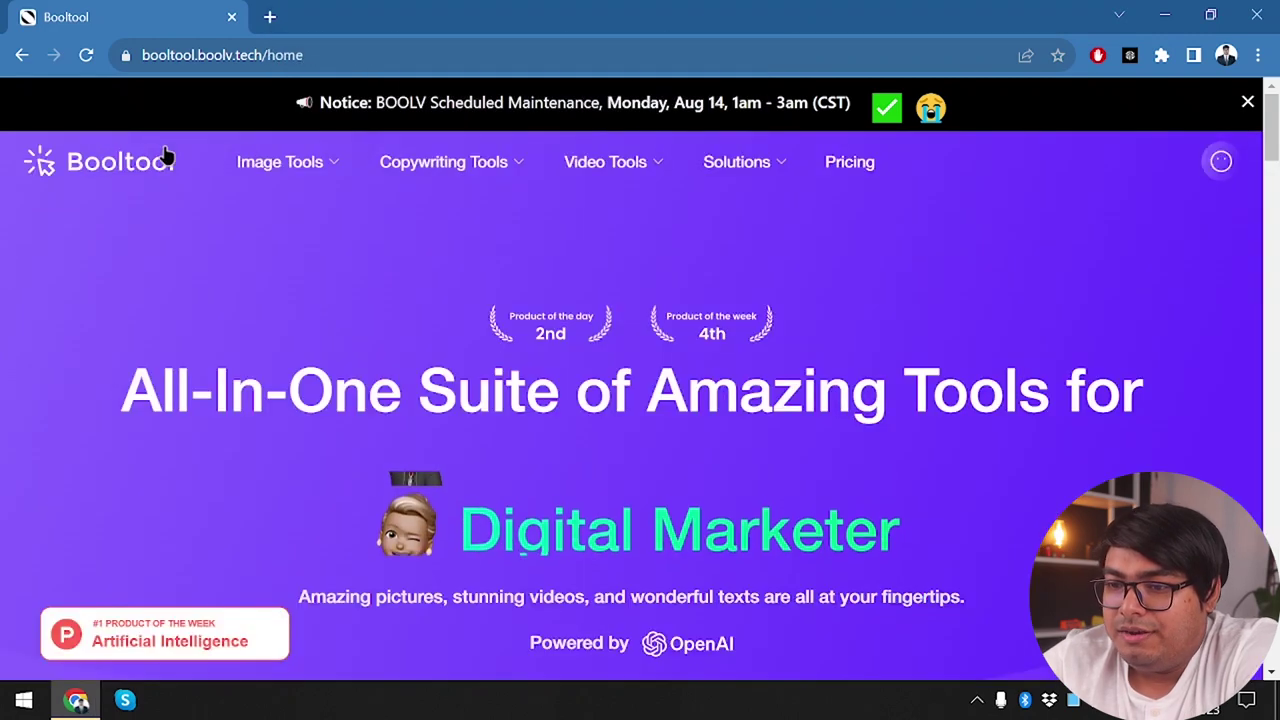
Look through the Copywriting, Solutions and Video Tools menus in the top navigation
mouse_move(281, 160)
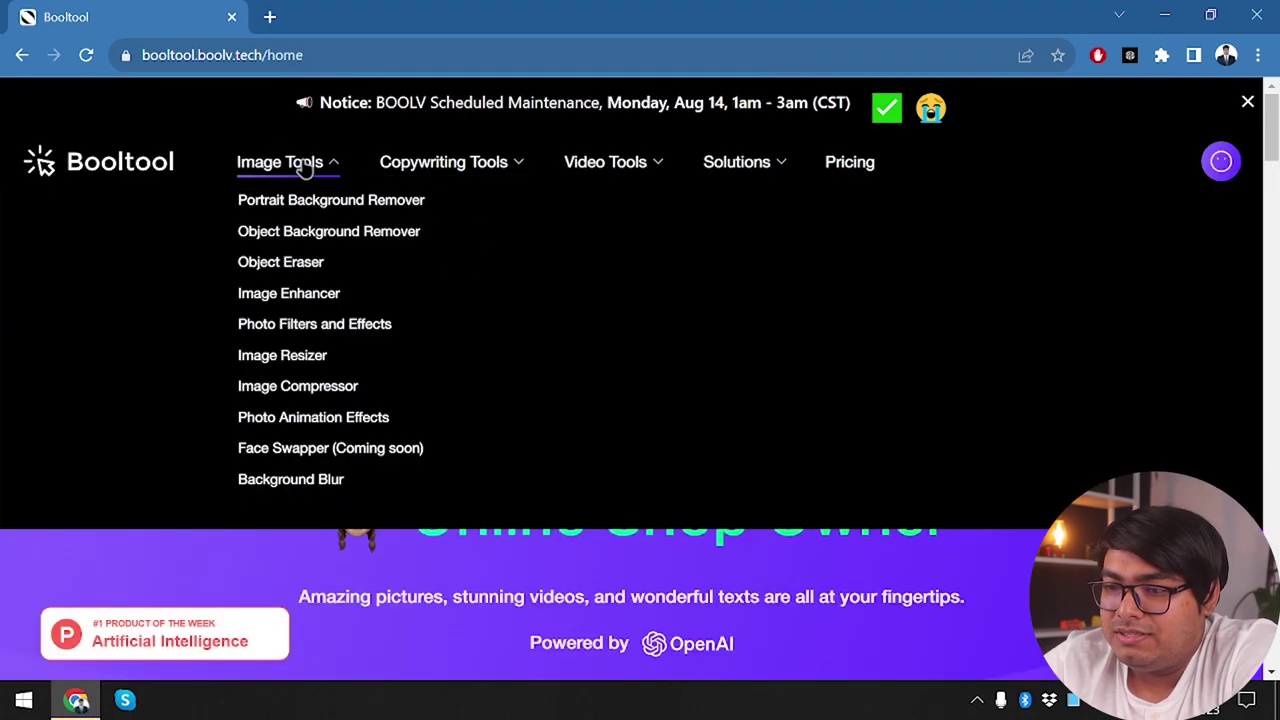
mouse_move(440, 165)
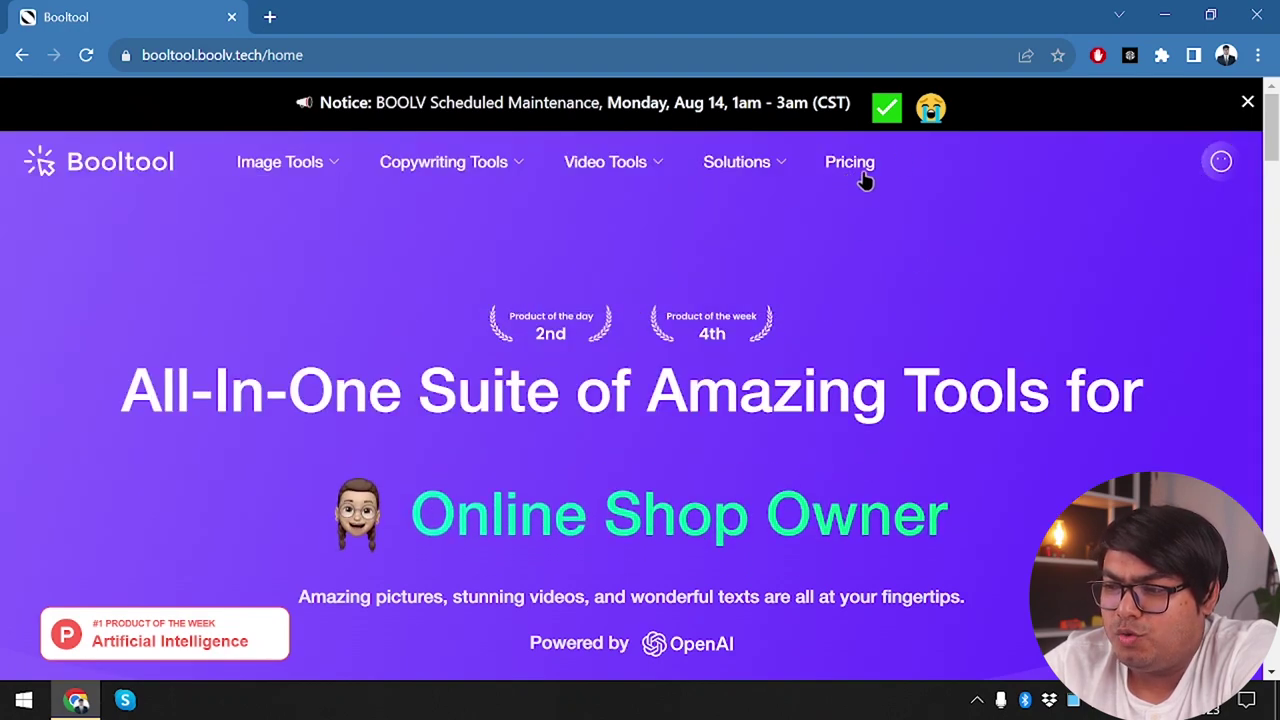
left_click(760, 176)
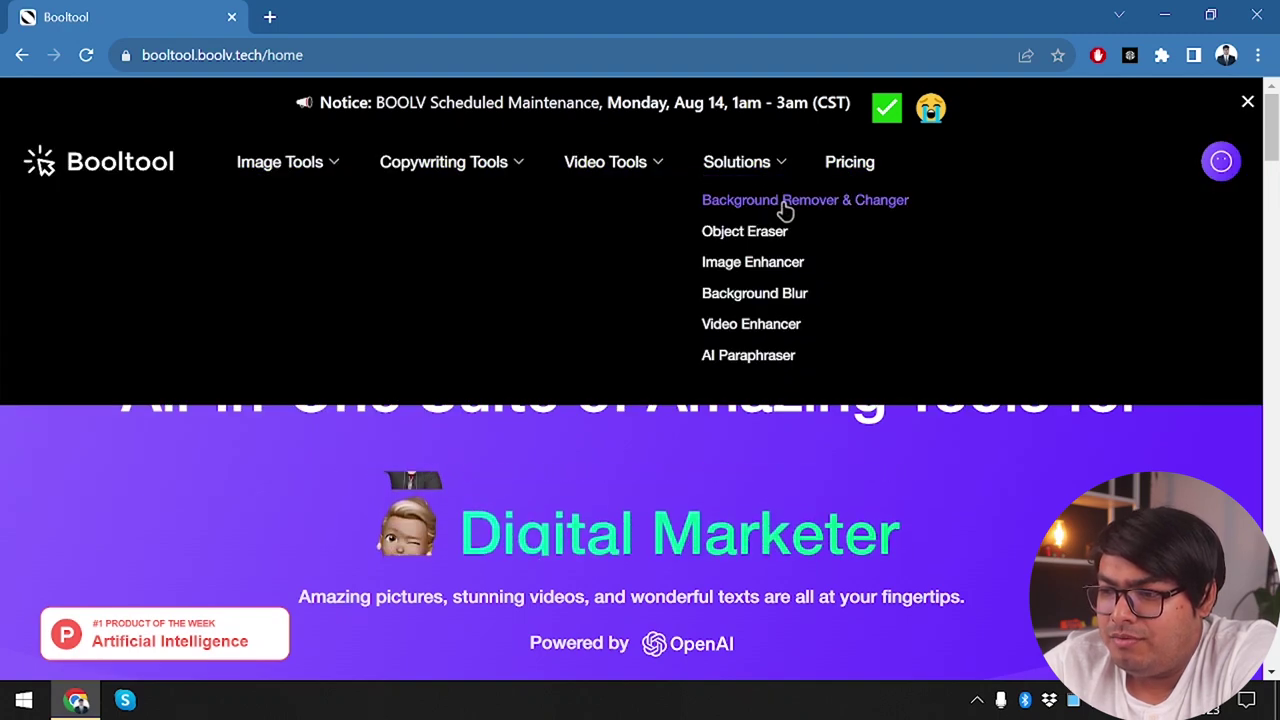
mouse_move(615, 160)
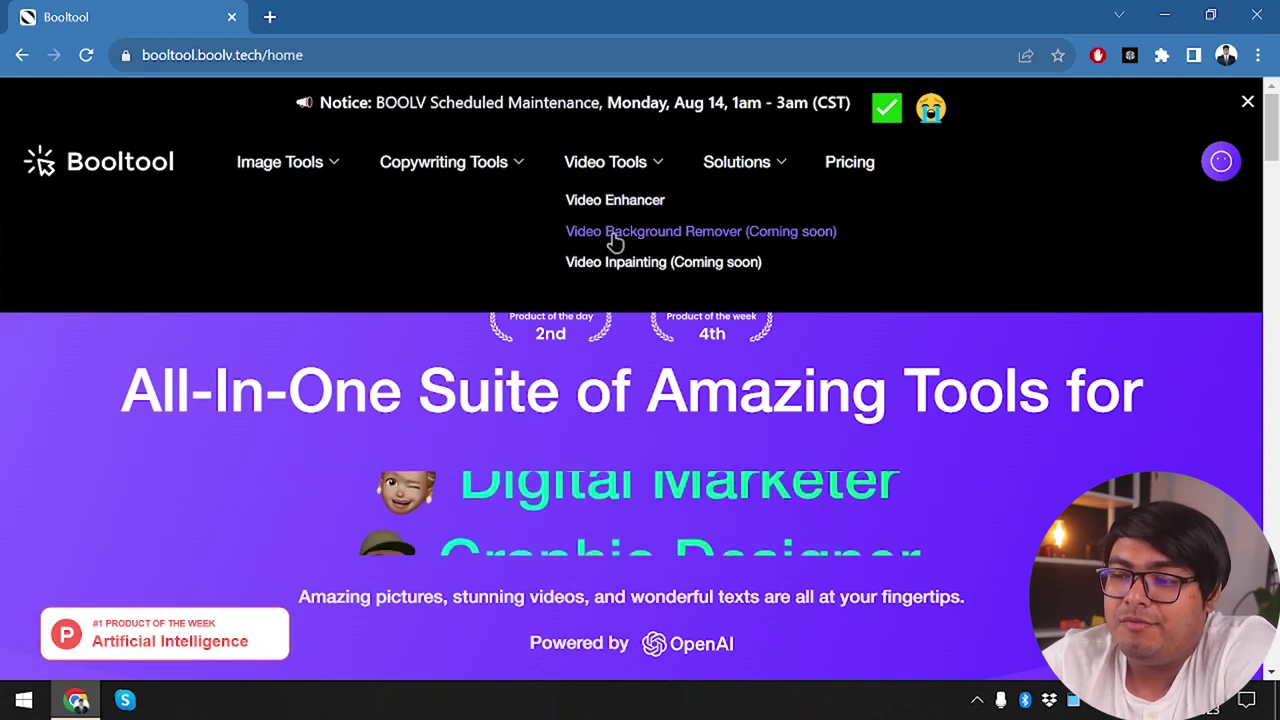
mouse_move(391, 163)
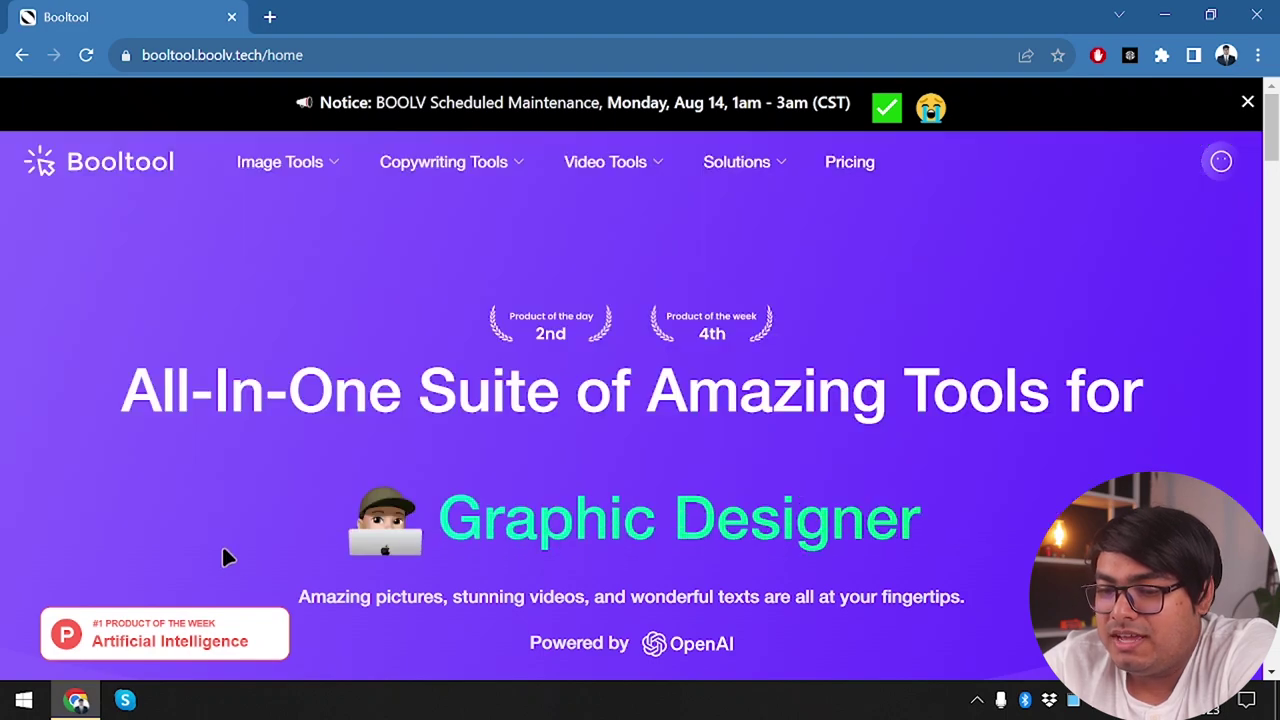
Scroll the signed-in home page and bring up the Image Tools list
scroll(470, 470, "down", 4)
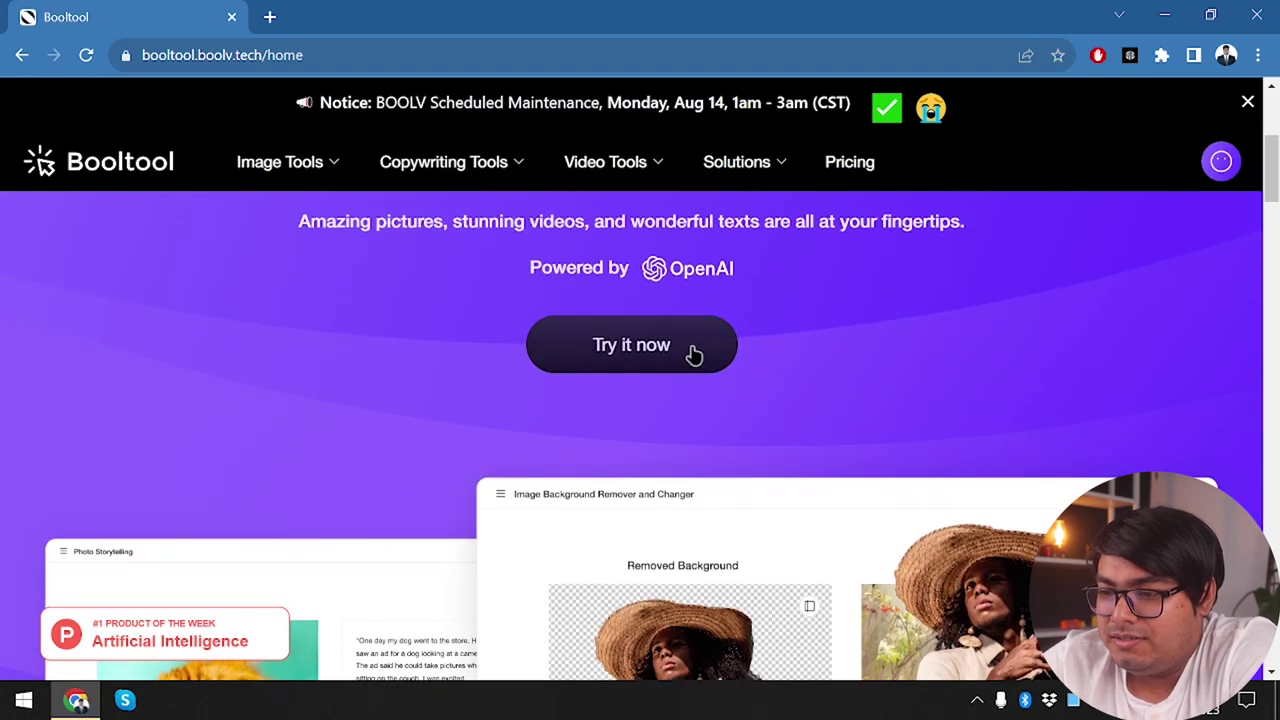
scroll(598, 355, "up", 3)
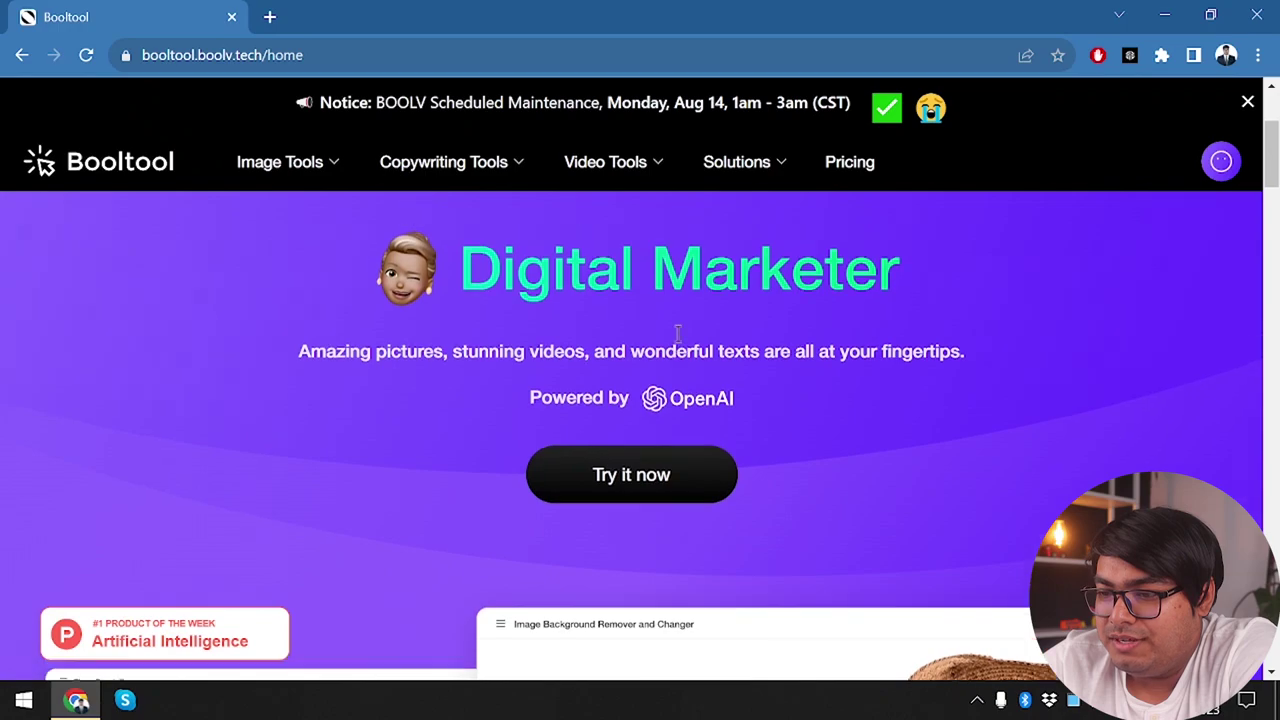
scroll(678, 333, "down", 4)
scroll(680, 337, "up", 1)
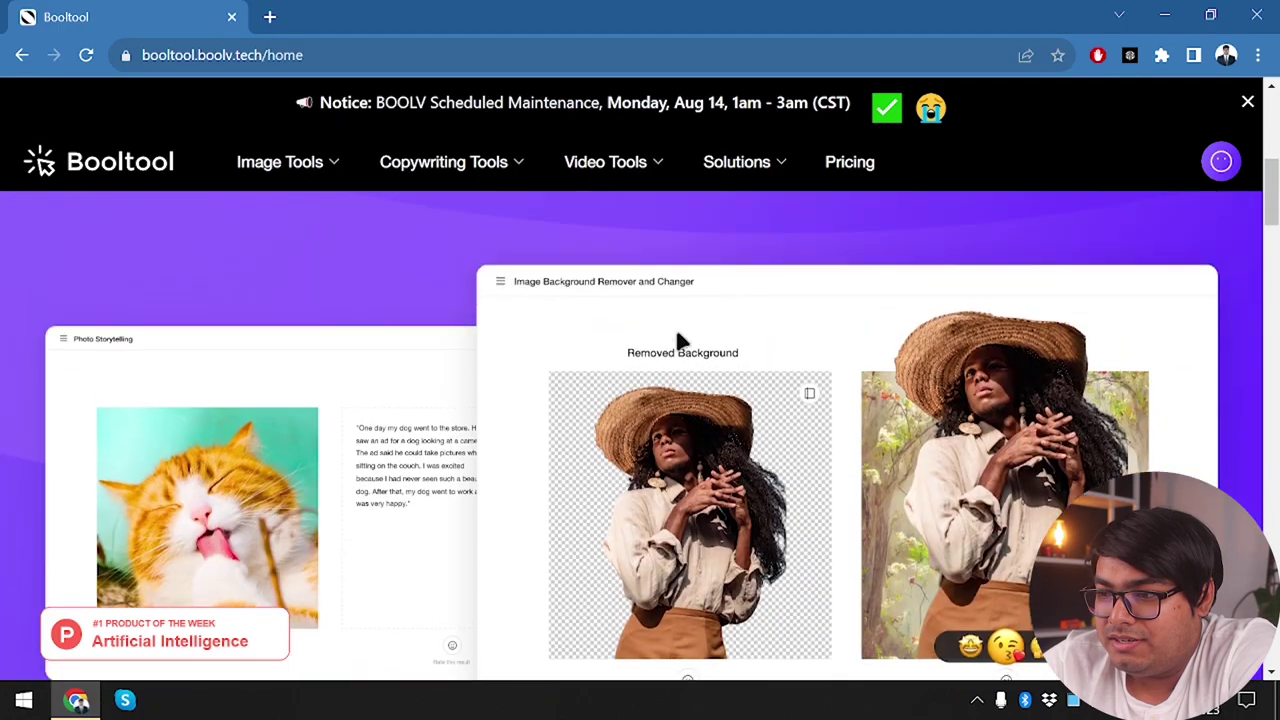
scroll(680, 340, "down", 5)
scroll(678, 341, "down", 2)
scroll(678, 341, "up", 15)
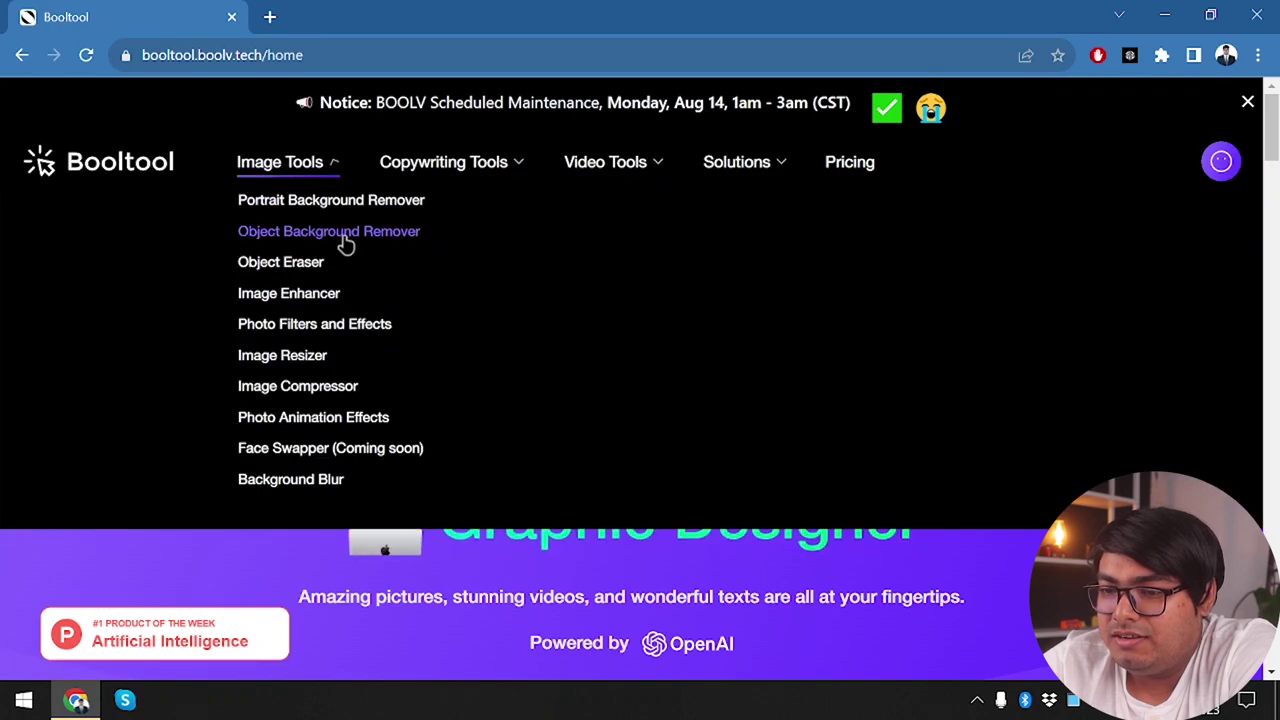
Open Portrait Background Remover and browse Downloads for a portrait image to upload
left_click(329, 204)
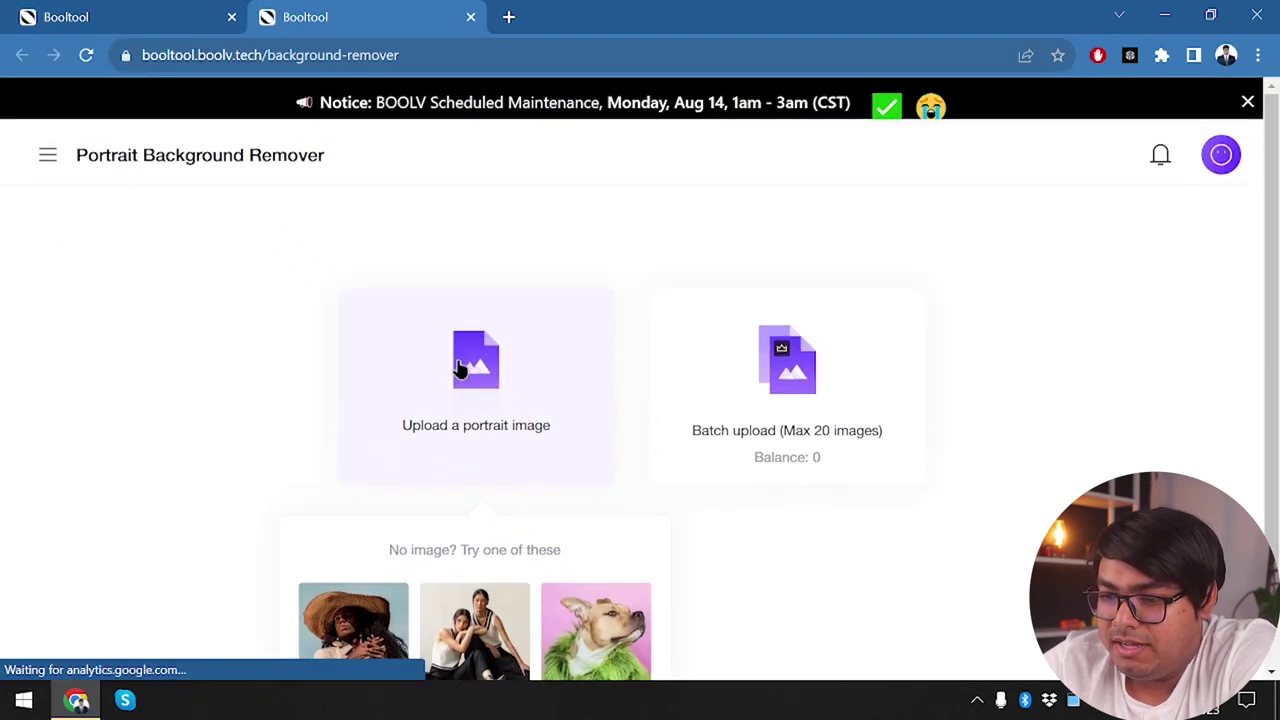
left_click(512, 393)
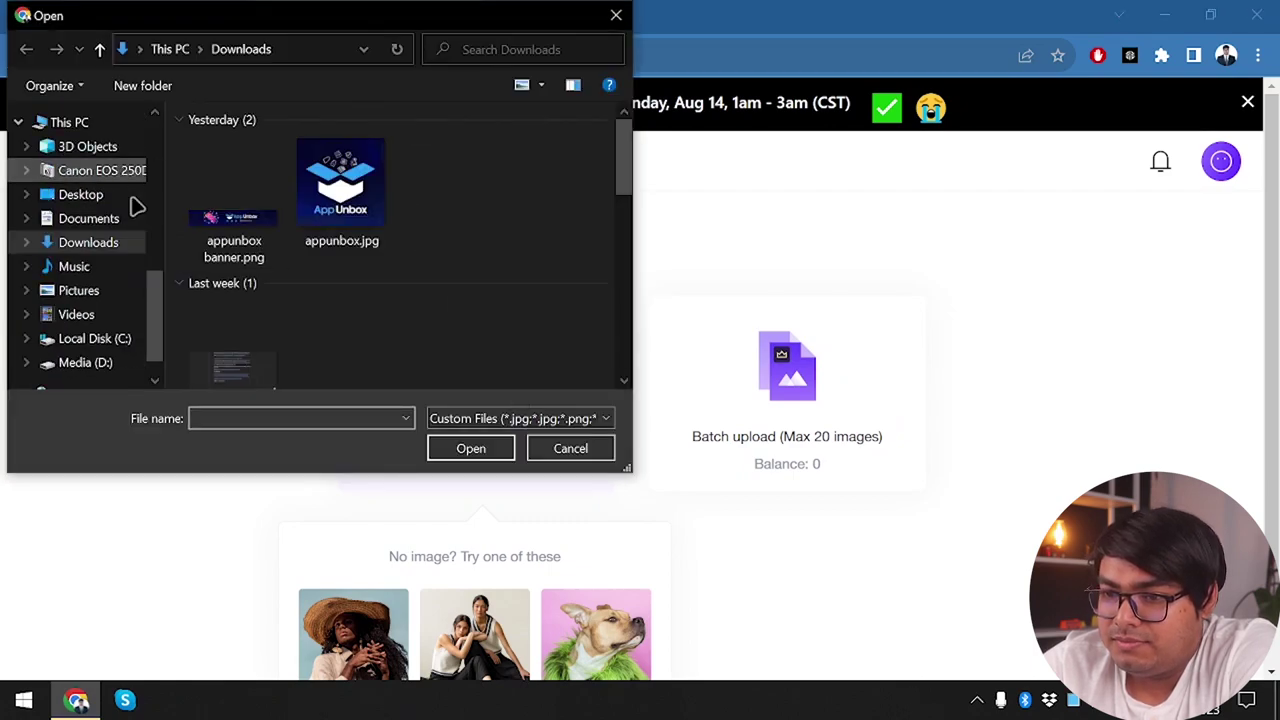
scroll(366, 250, "down", 10)
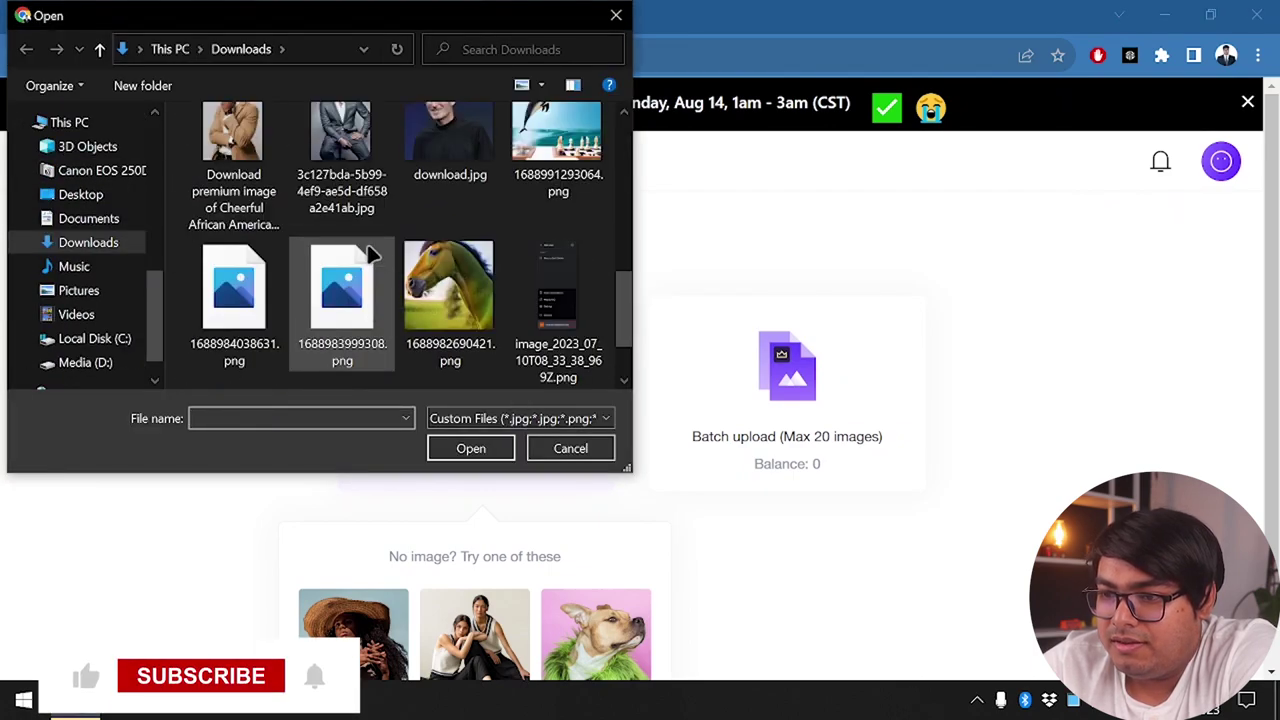
scroll(372, 255, "up", 1)
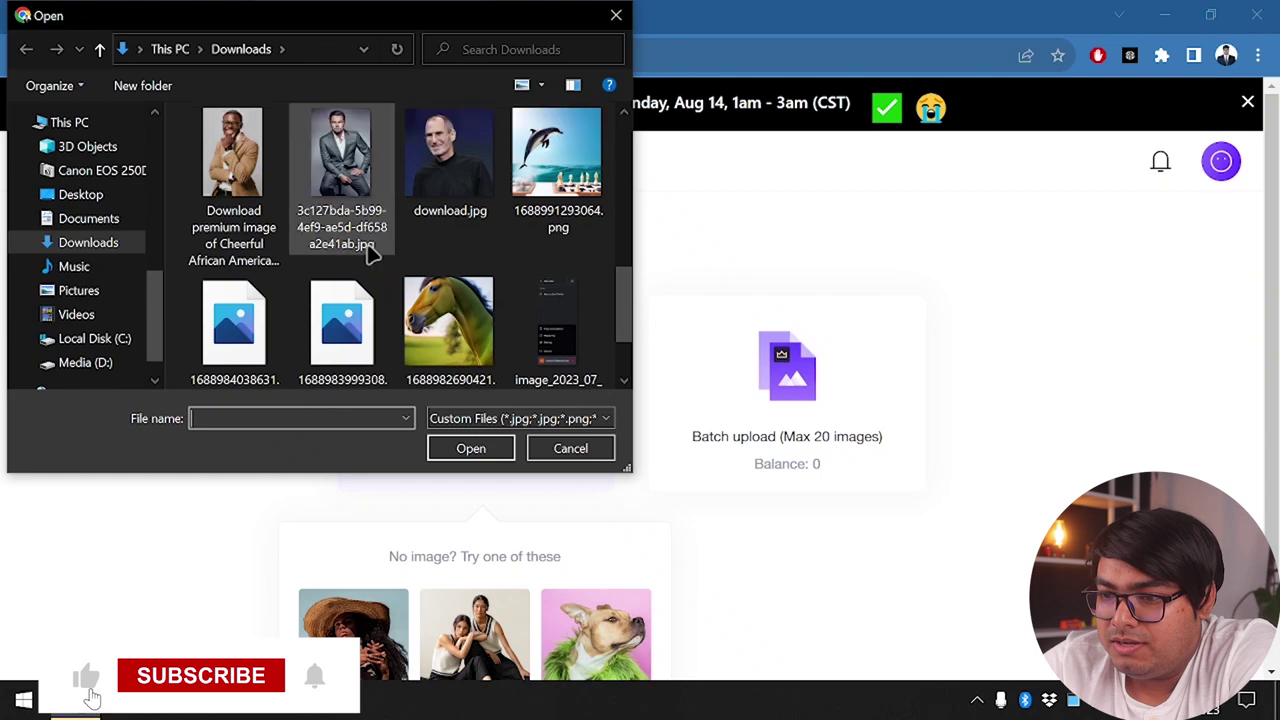
Upload the tan-blazer portrait and toggle between the transparent cutout and the original
double_click(252, 160)
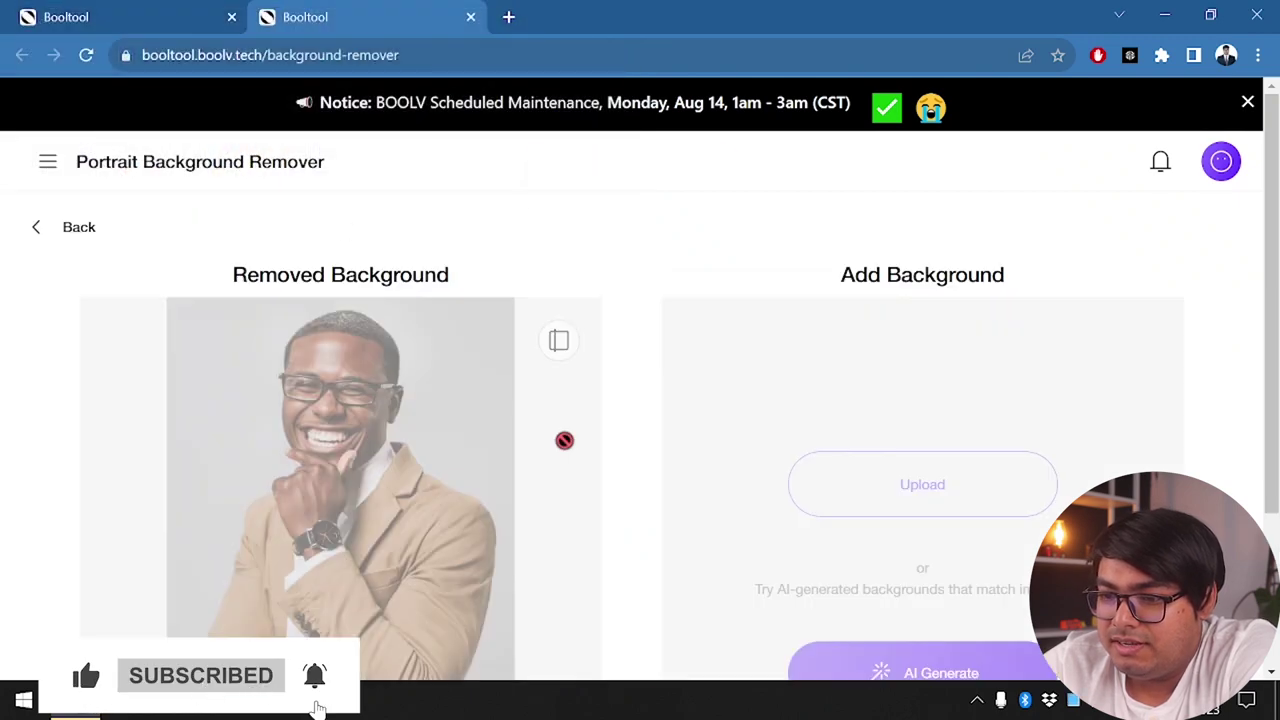
scroll(569, 494, "down", 1)
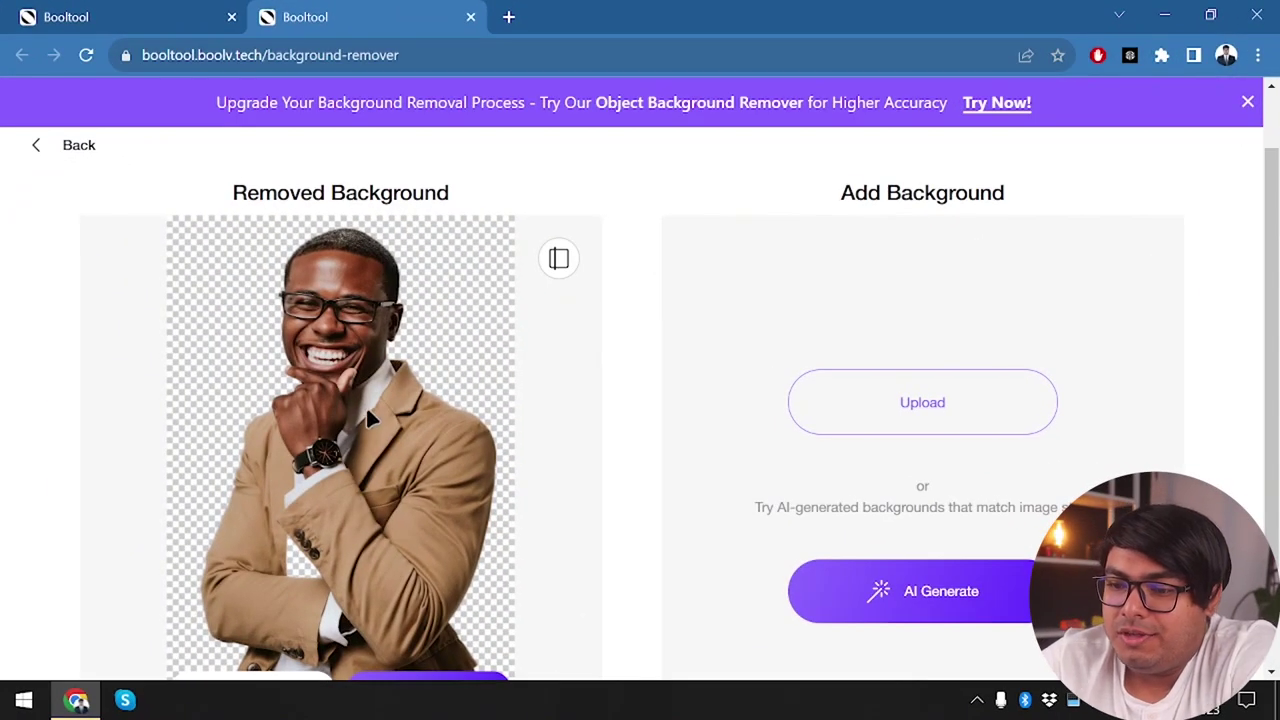
scroll(388, 340, "down", 1)
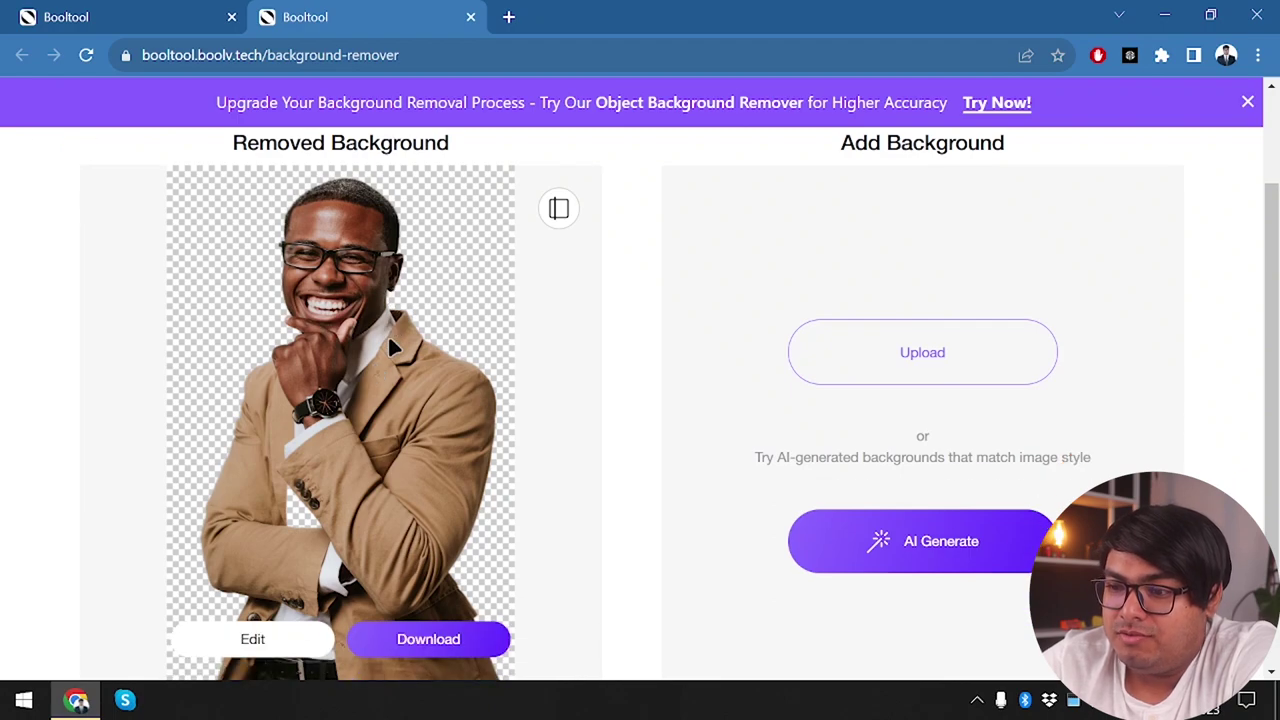
left_click(557, 218)
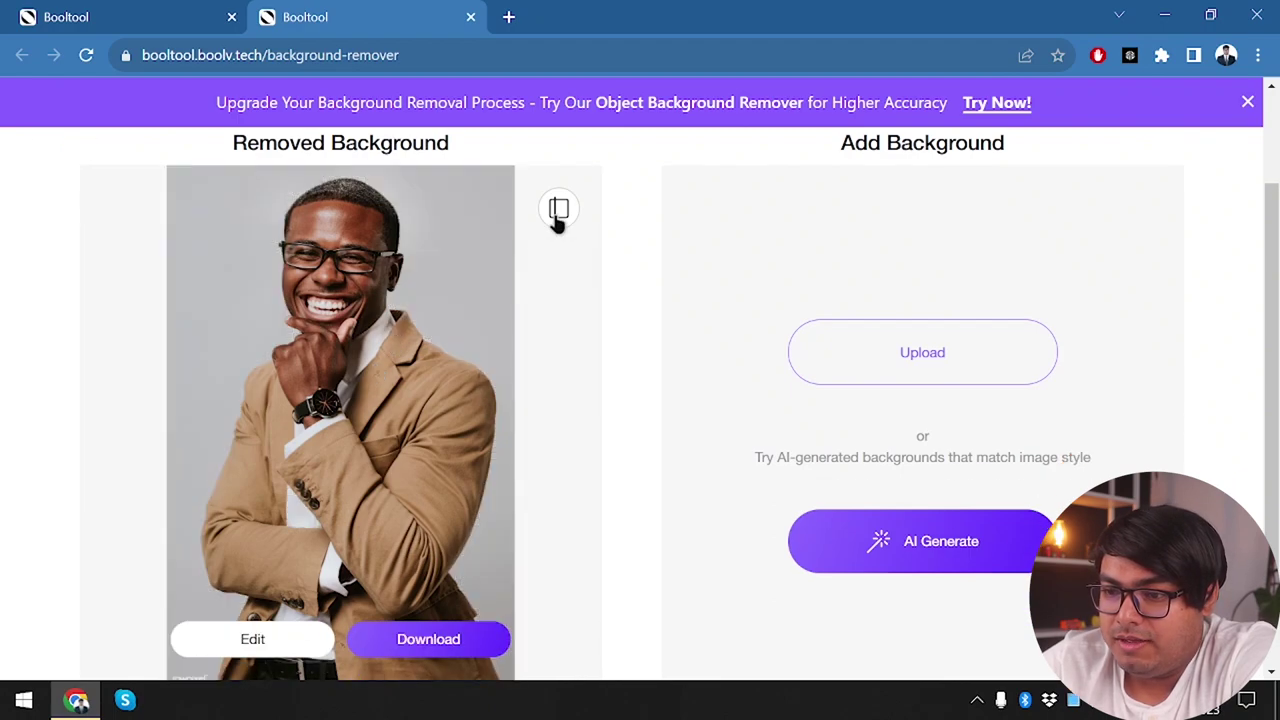
left_click(557, 218)
left_click(557, 218)
left_click(557, 218)
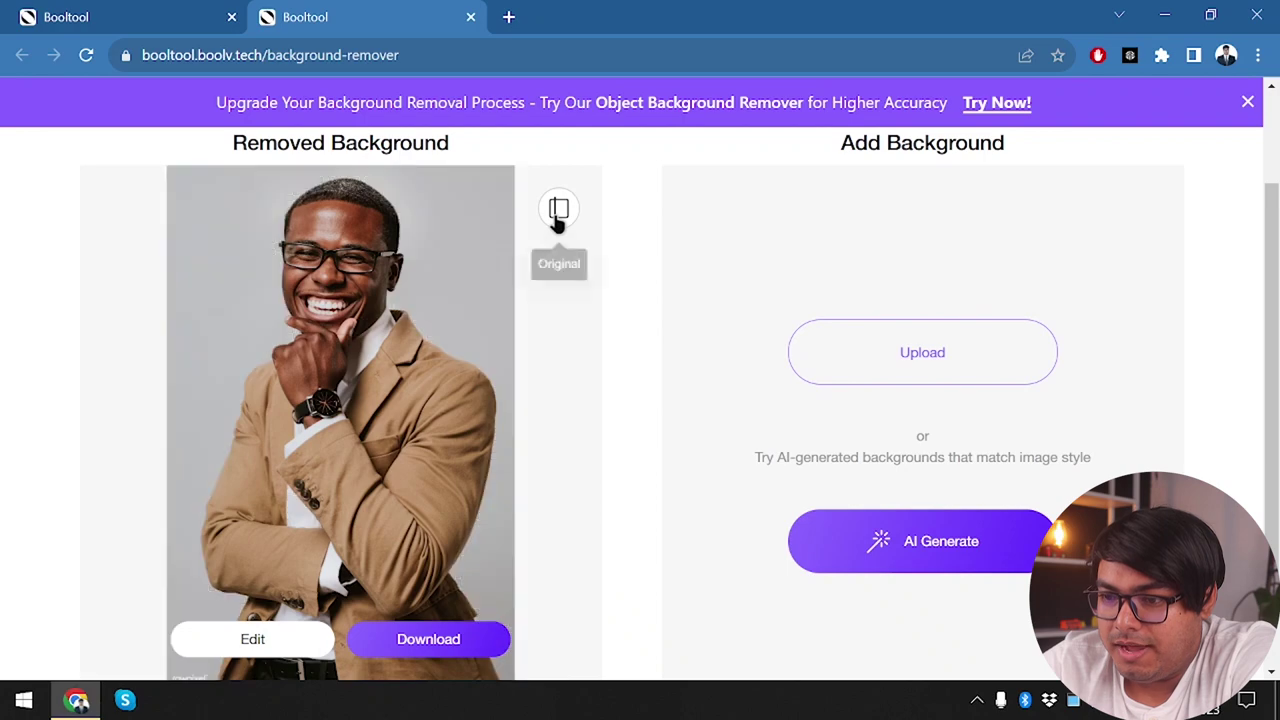
left_click(557, 218)
left_click(557, 218)
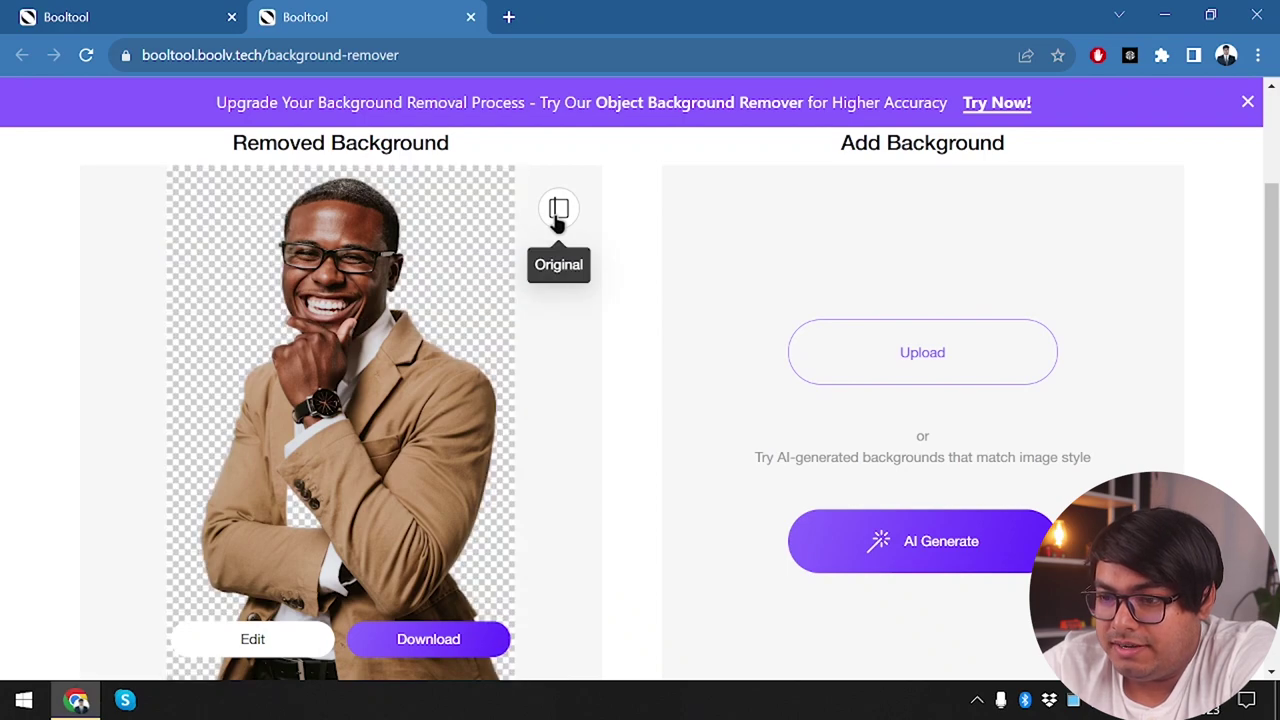
left_click(557, 218)
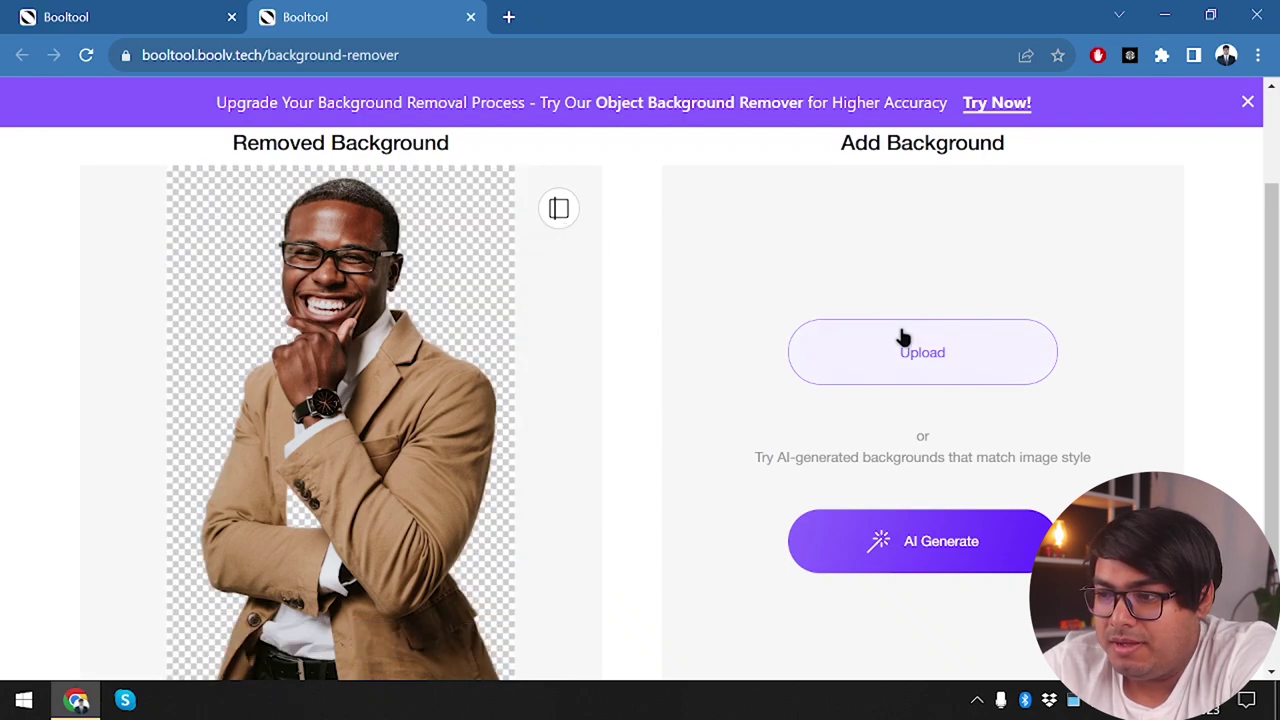
scroll(847, 378, "up", 1)
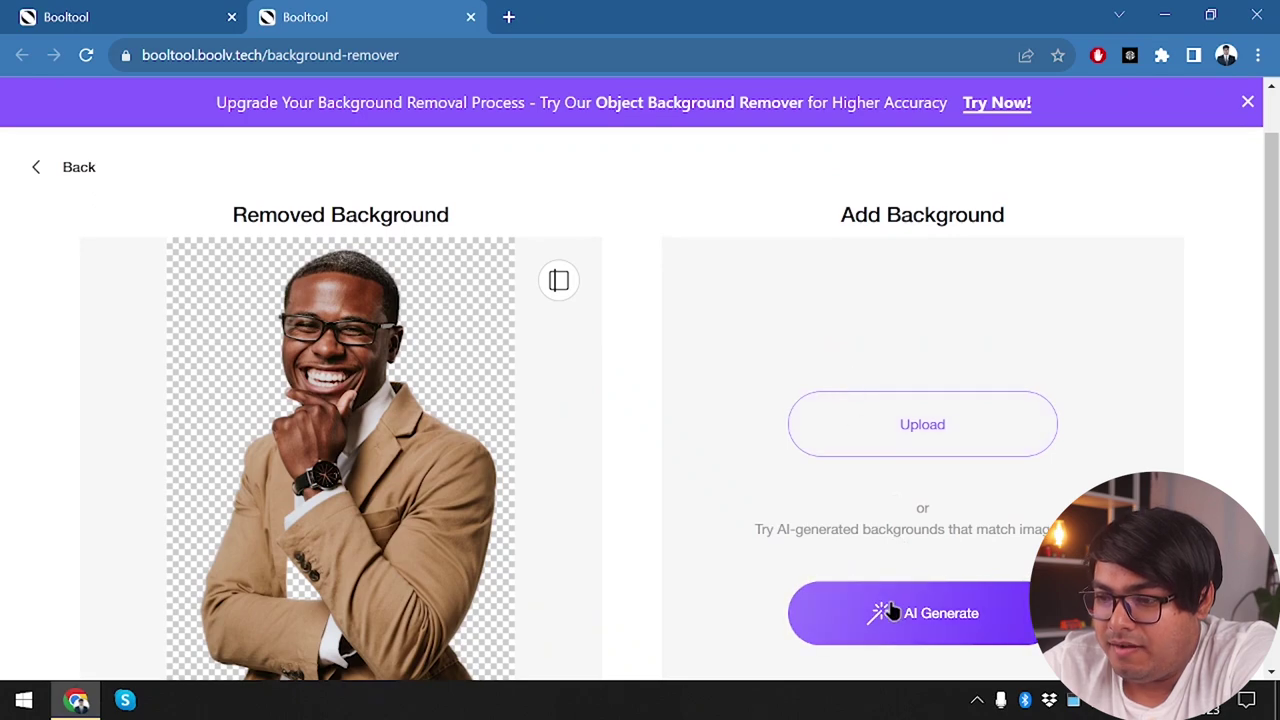
scroll(890, 611, "down", 1)
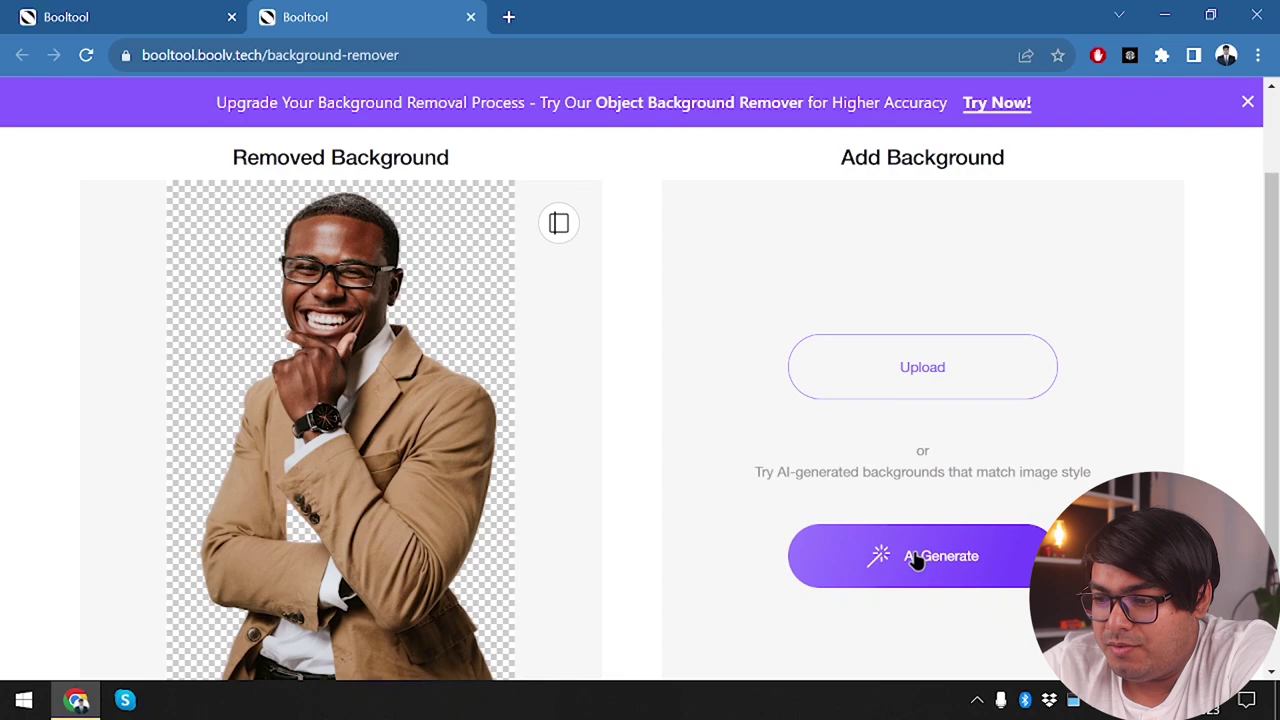
scroll(576, 470, "down", 2)
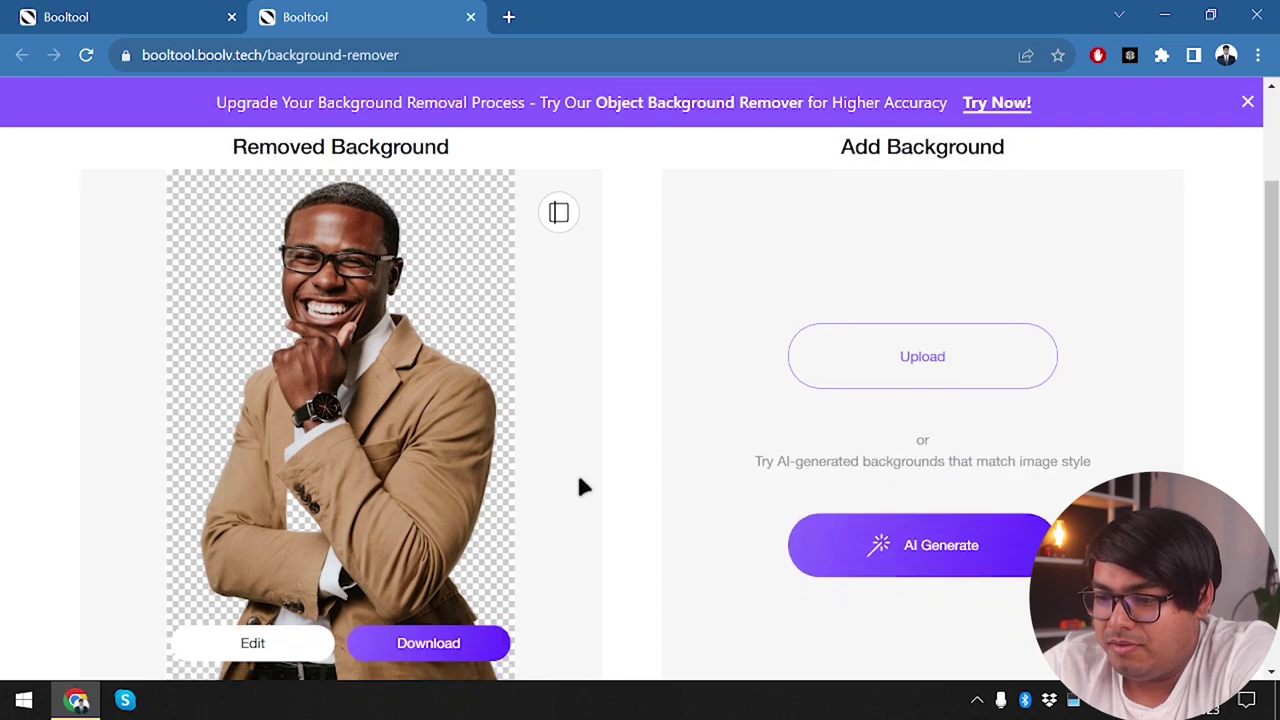
Place the man on the grey geometric texture background, reposition him, and keep it
left_click(856, 450)
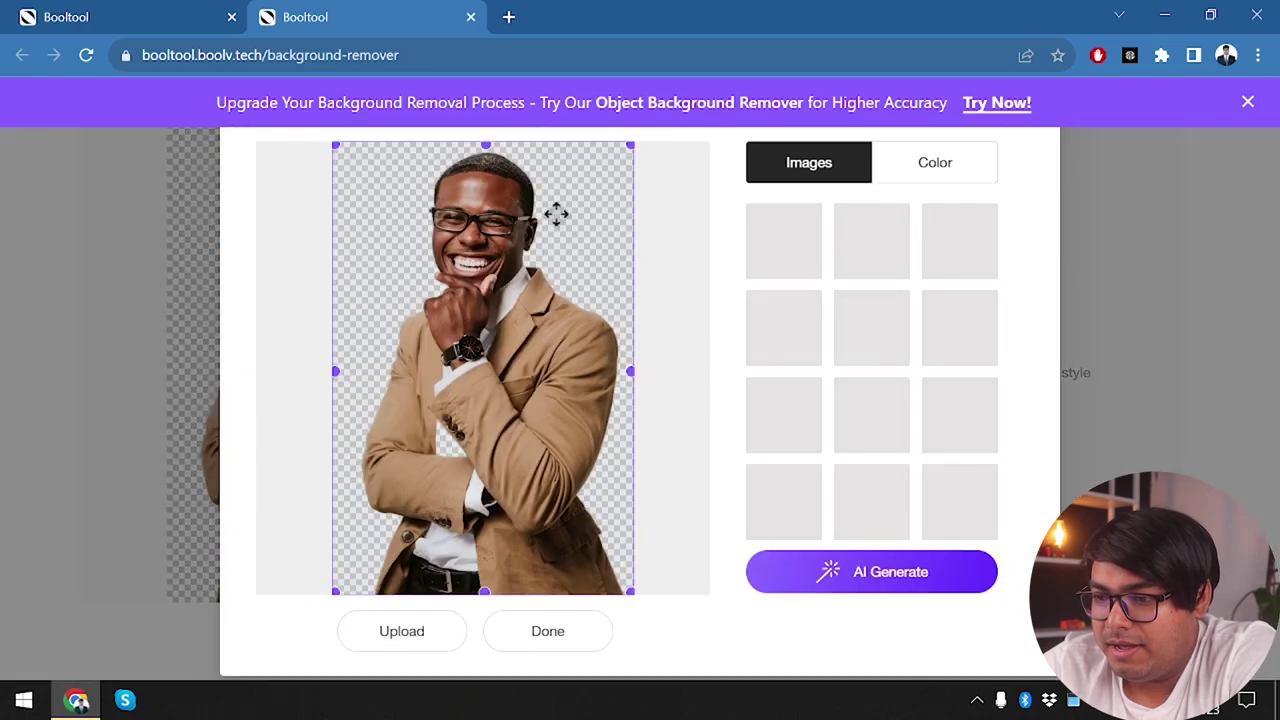
mouse_move(556, 213)
left_mouse_down()
mouse_move(537, 220)
mouse_move(563, 209)
mouse_move(551, 206)
mouse_move(556, 219)
left_mouse_up()
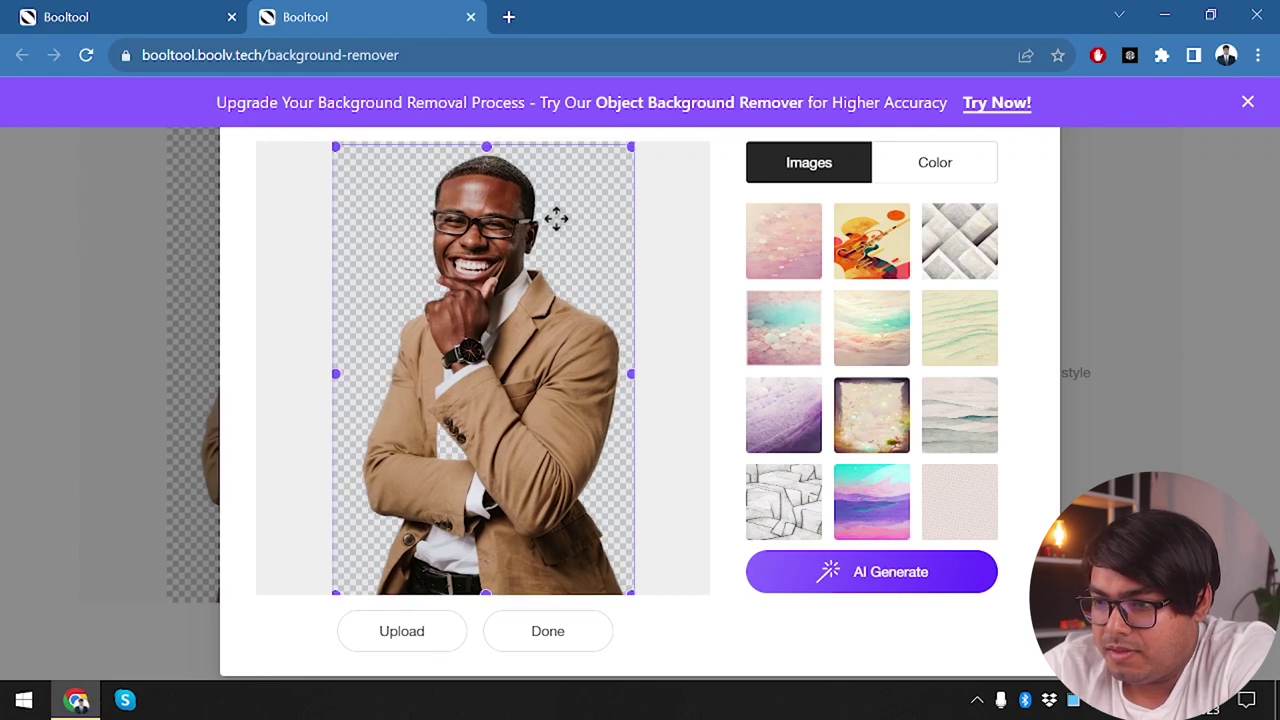
left_click(873, 262)
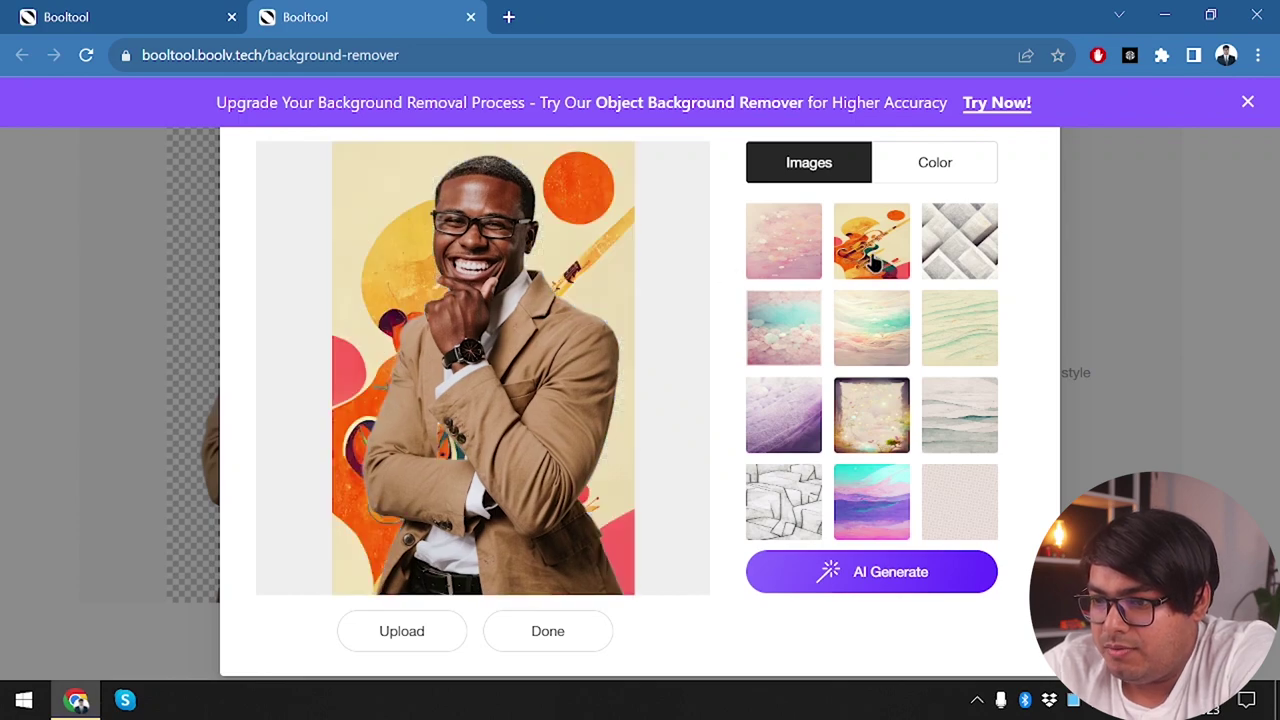
left_click(955, 248)
mouse_move(555, 335)
left_mouse_down()
mouse_move(603, 311)
mouse_move(546, 425)
mouse_move(541, 302)
mouse_move(530, 350)
mouse_move(545, 350)
left_mouse_up()
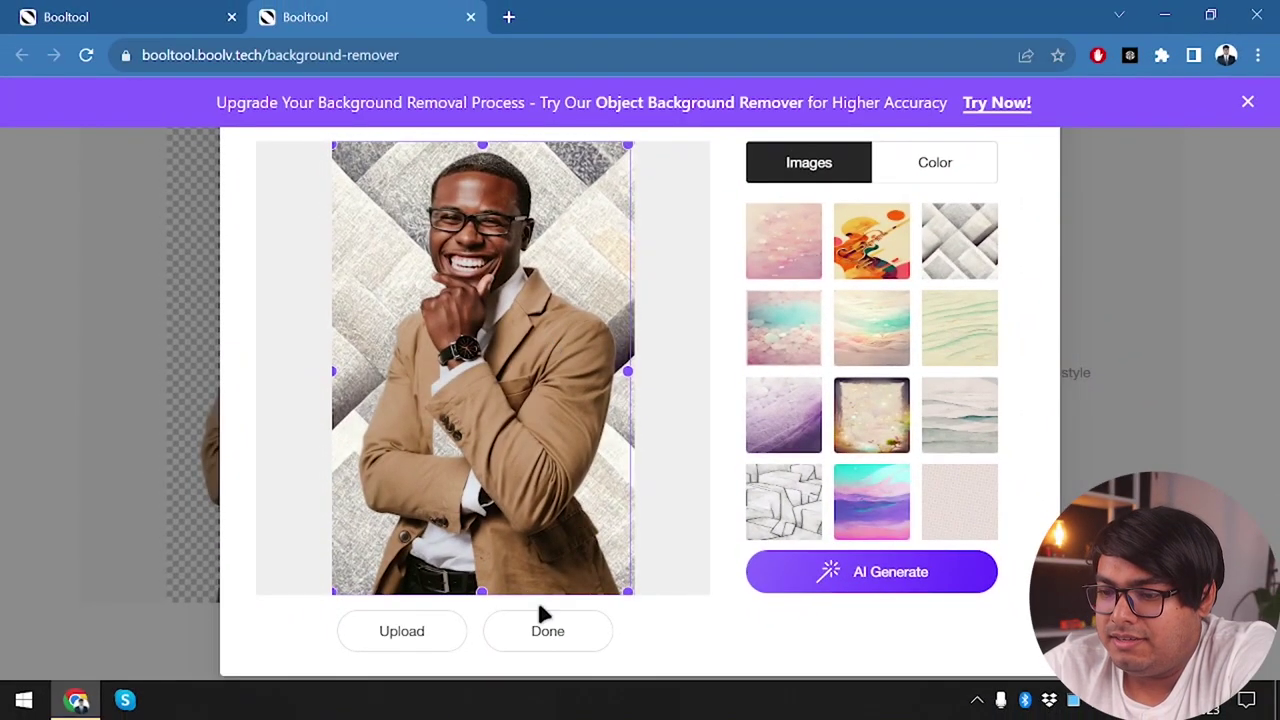
left_click(552, 645)
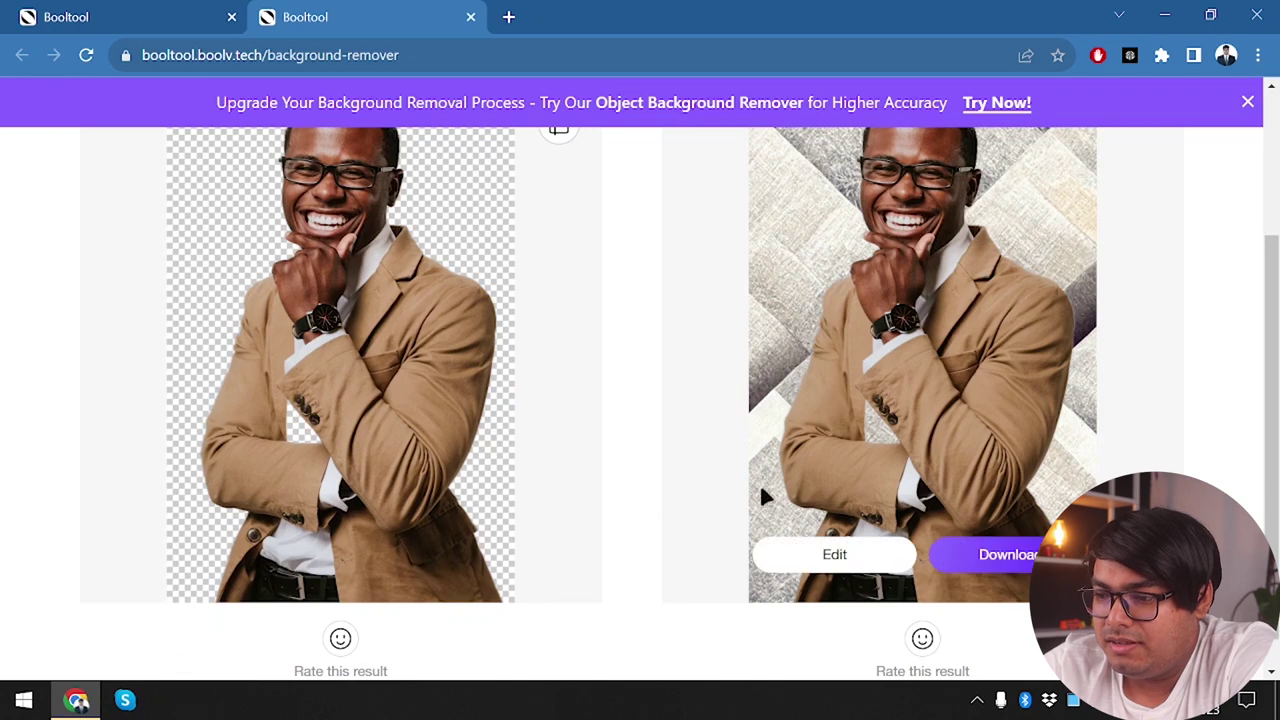
Compare the transparent cut-out result against the original photo
scroll(759, 483, "up", 2)
scroll(885, 572, "down", 3)
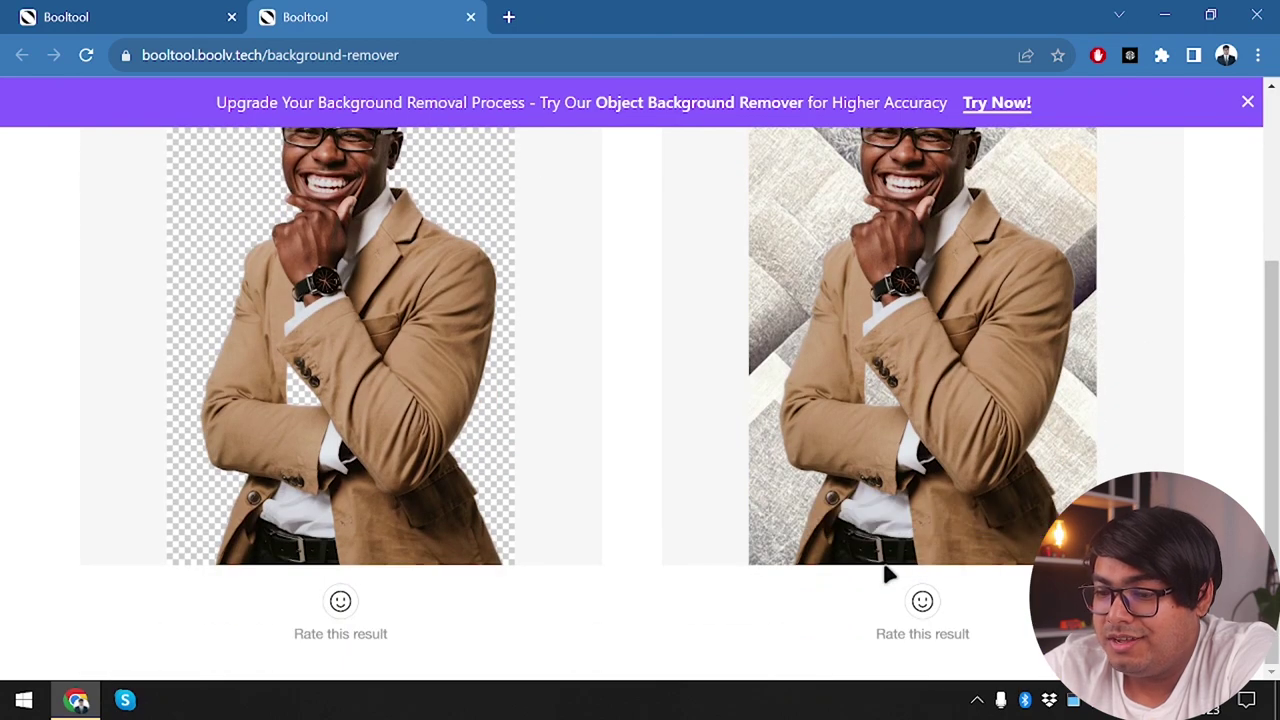
scroll(470, 293, "up", 3)
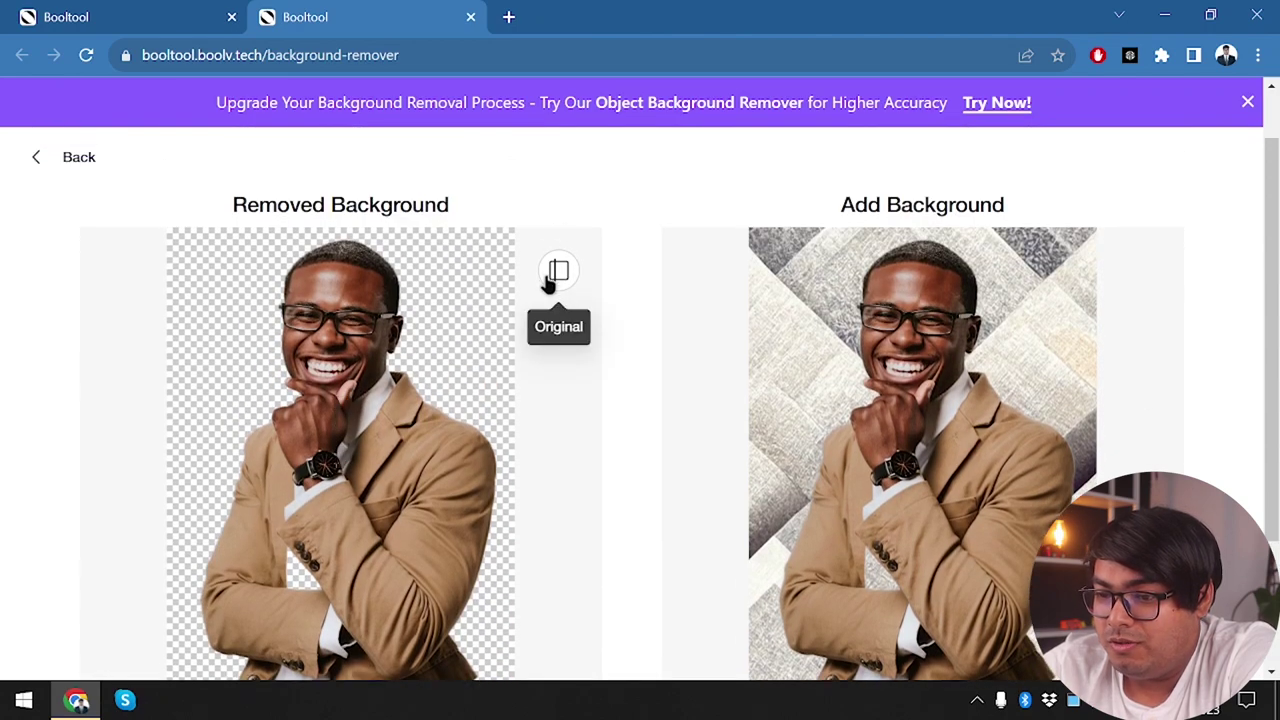
scroll(548, 285, "down", 1)
left_click(575, 262)
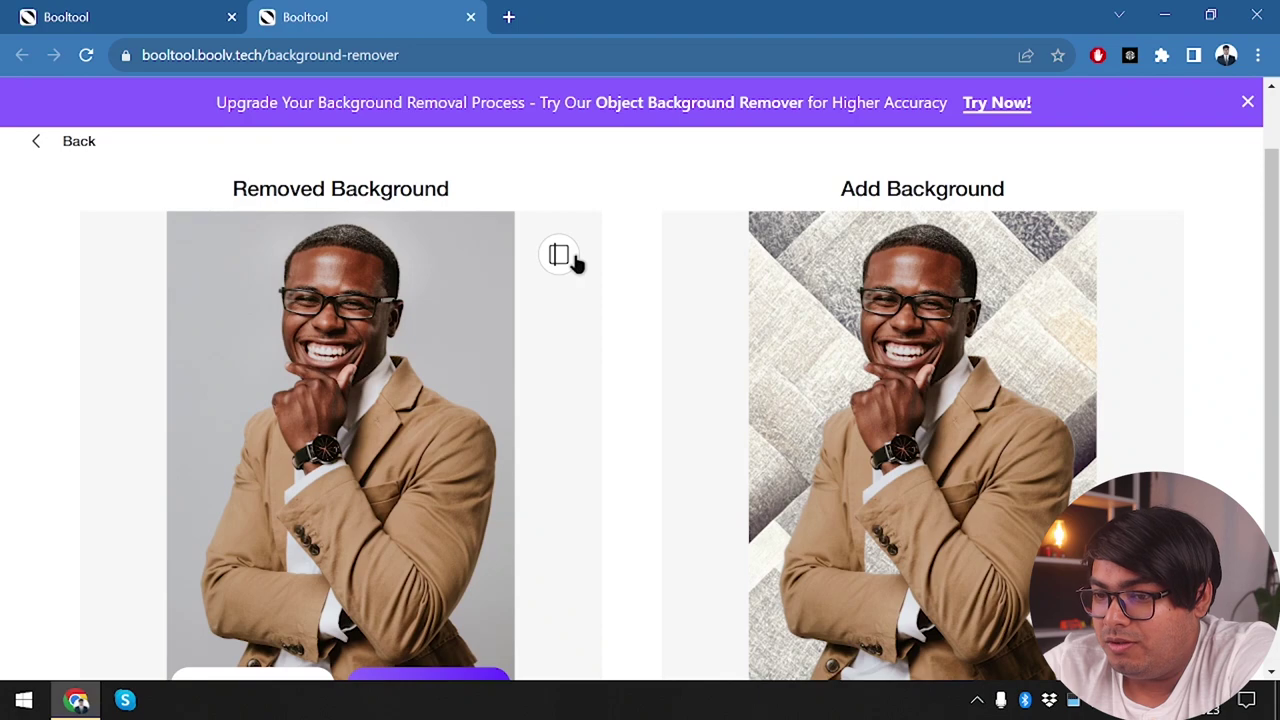
Rate the cut-out result star-struck and the new-background result with a kissing face
scroll(575, 262, "down", 3)
mouse_move(340, 620)
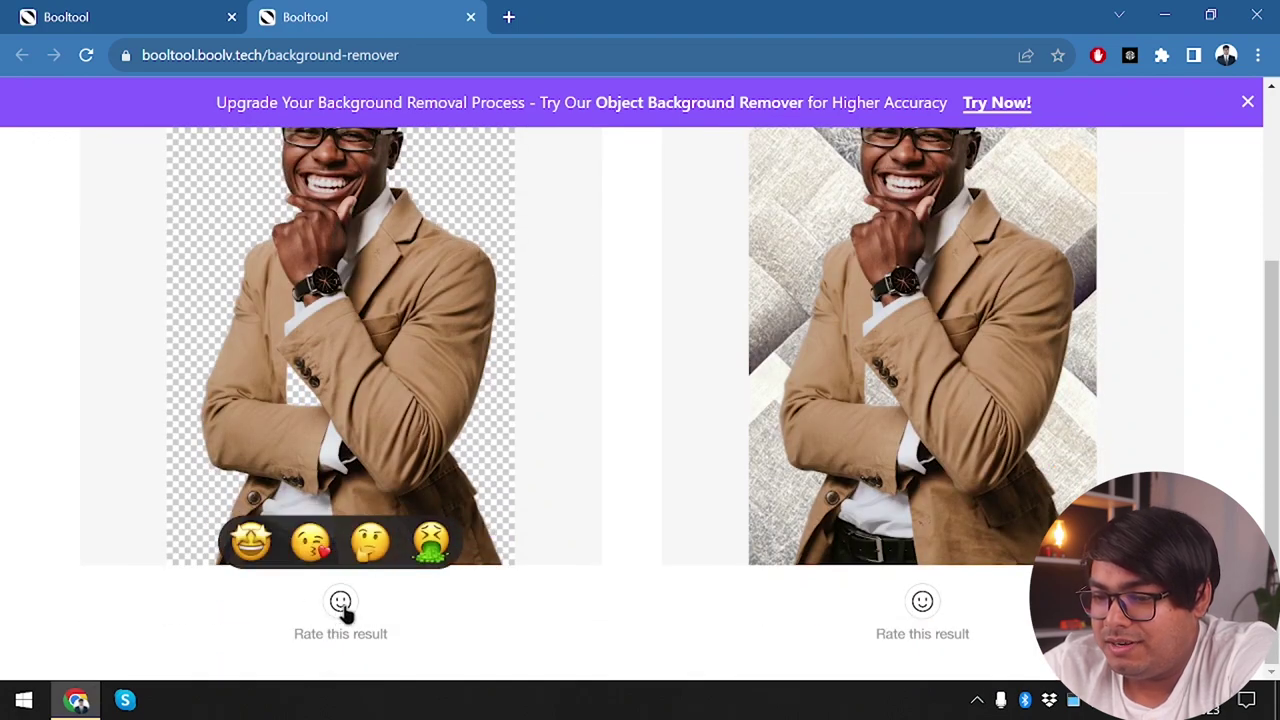
left_click(250, 541)
mouse_move(922, 600)
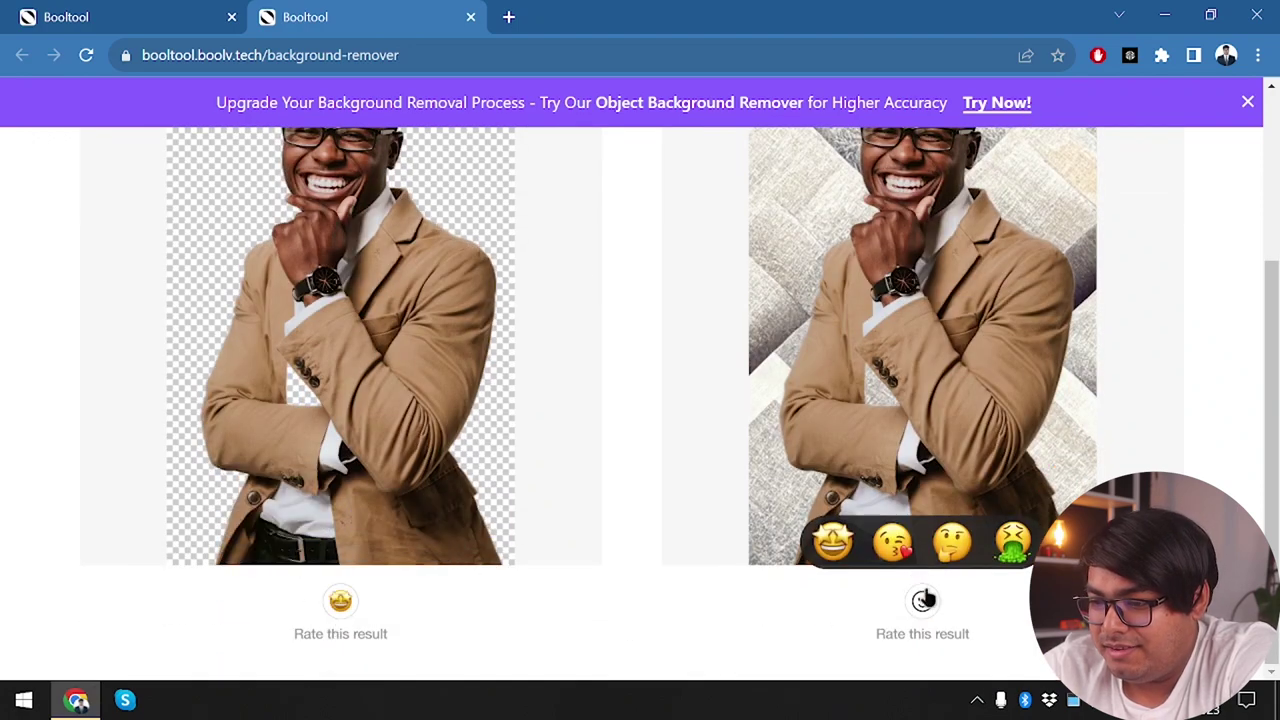
left_click(893, 541)
scroll(662, 505, "up", 3)
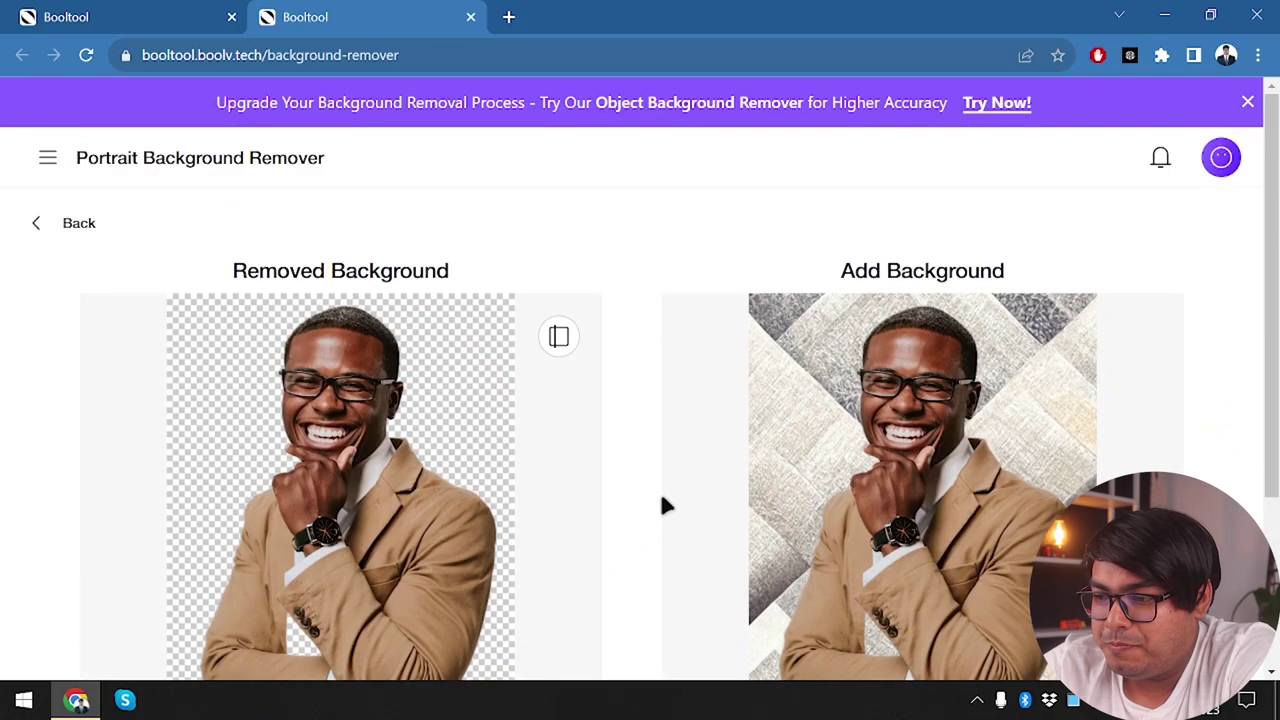
scroll(662, 505, "down", 3)
scroll(662, 505, "up", 3)
scroll(662, 505, "down", 3)
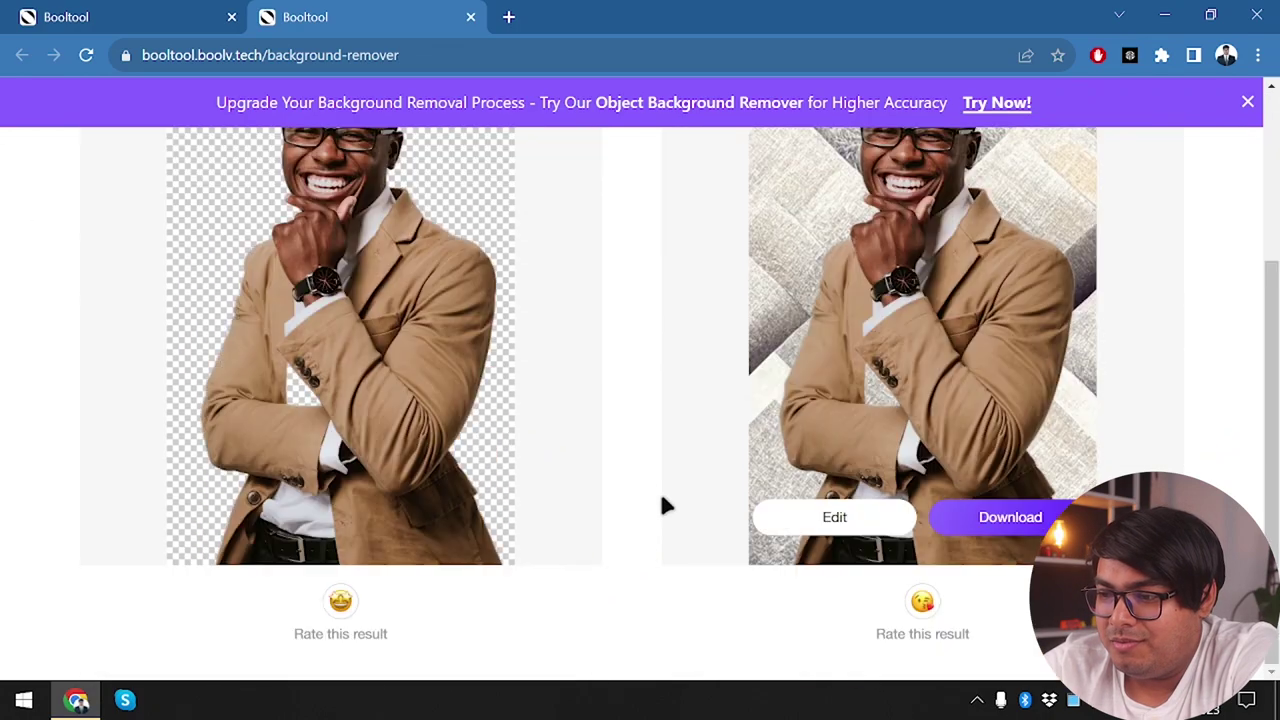
scroll(662, 505, "up", 3)
scroll(657, 394, "down", 3)
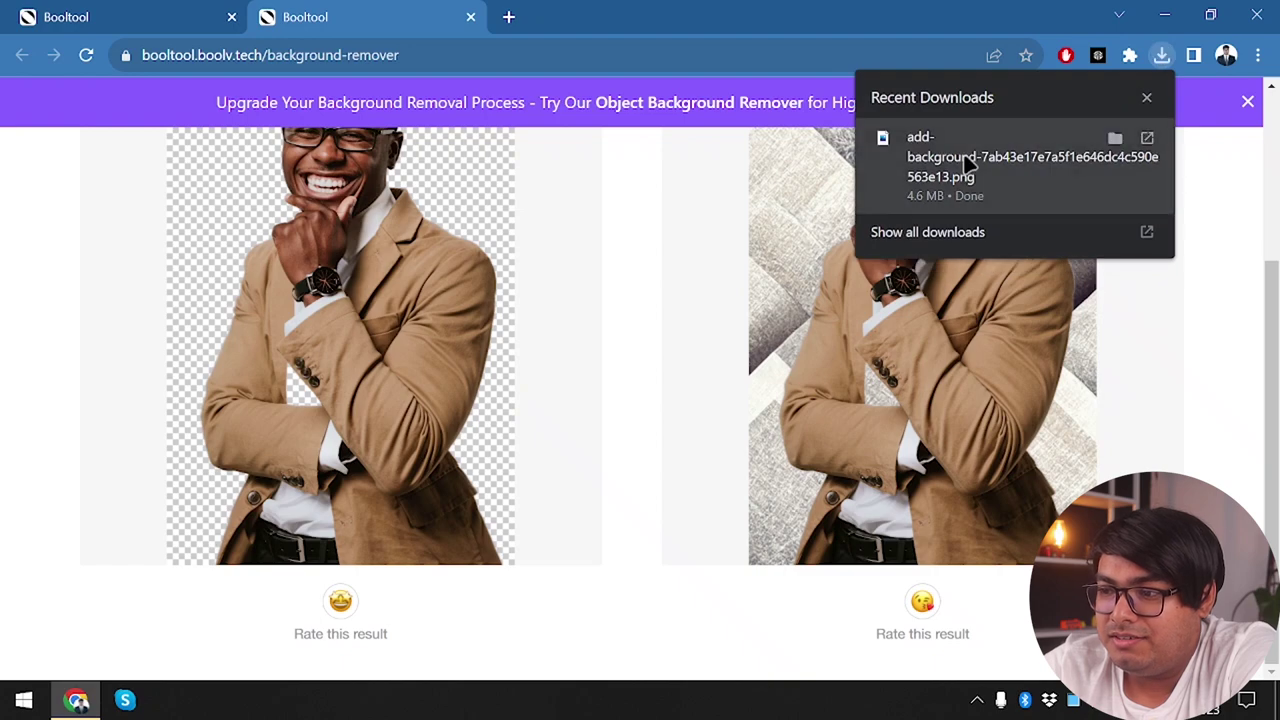
View the downloaded add-background PNG zoomed in Photos, checking face, jacket and belt, then close it
left_click(1003, 137)
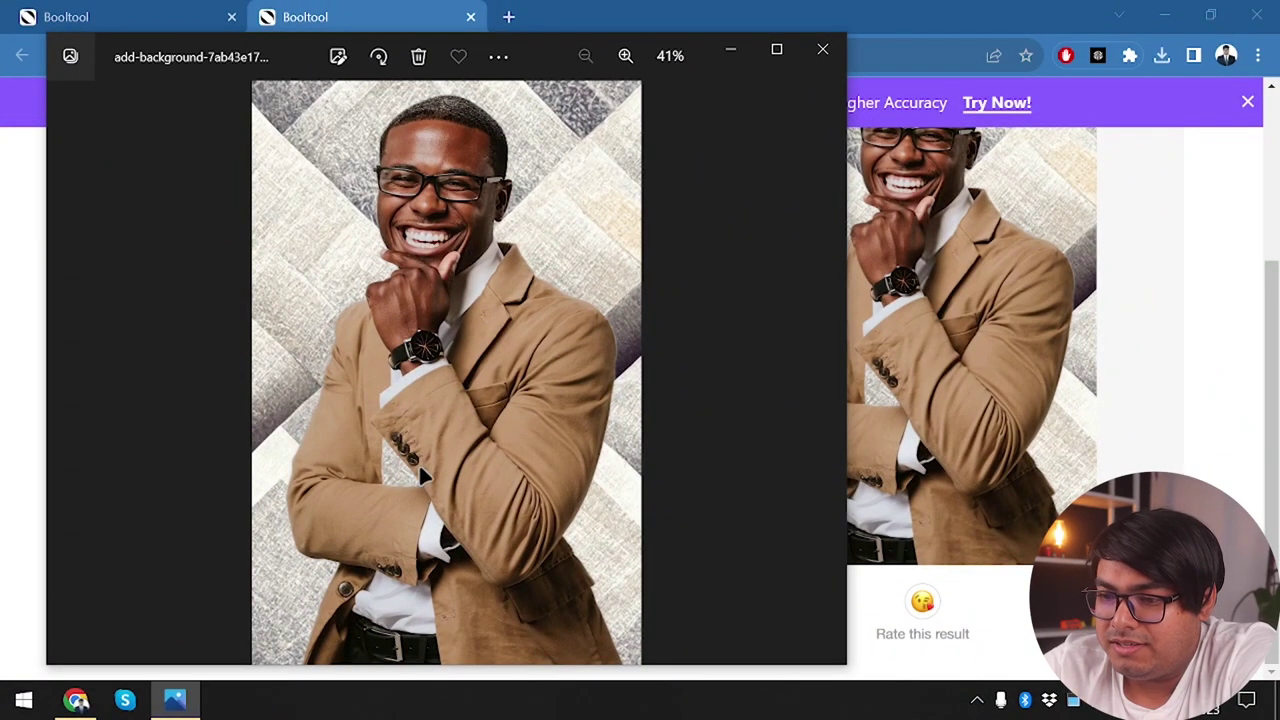
scroll(425, 478, "up", 3)
left_click_drag(423, 457, 406, 612)
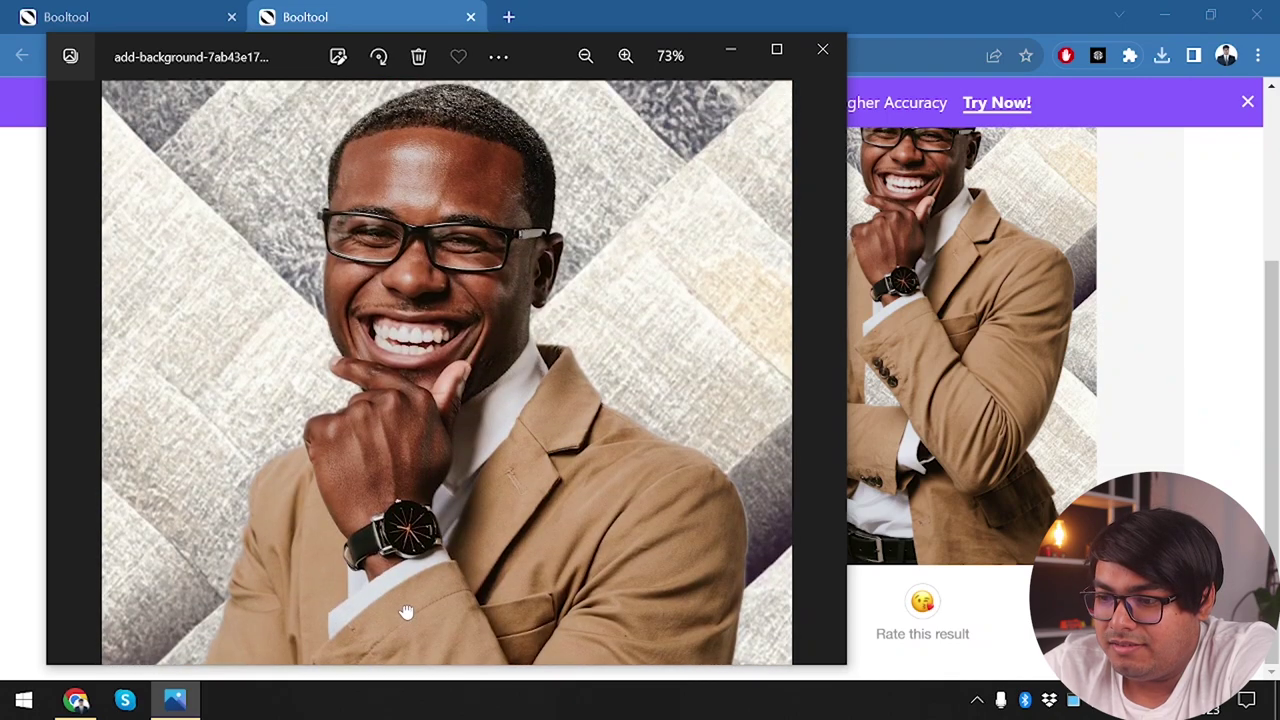
left_click_drag(395, 505, 430, 525)
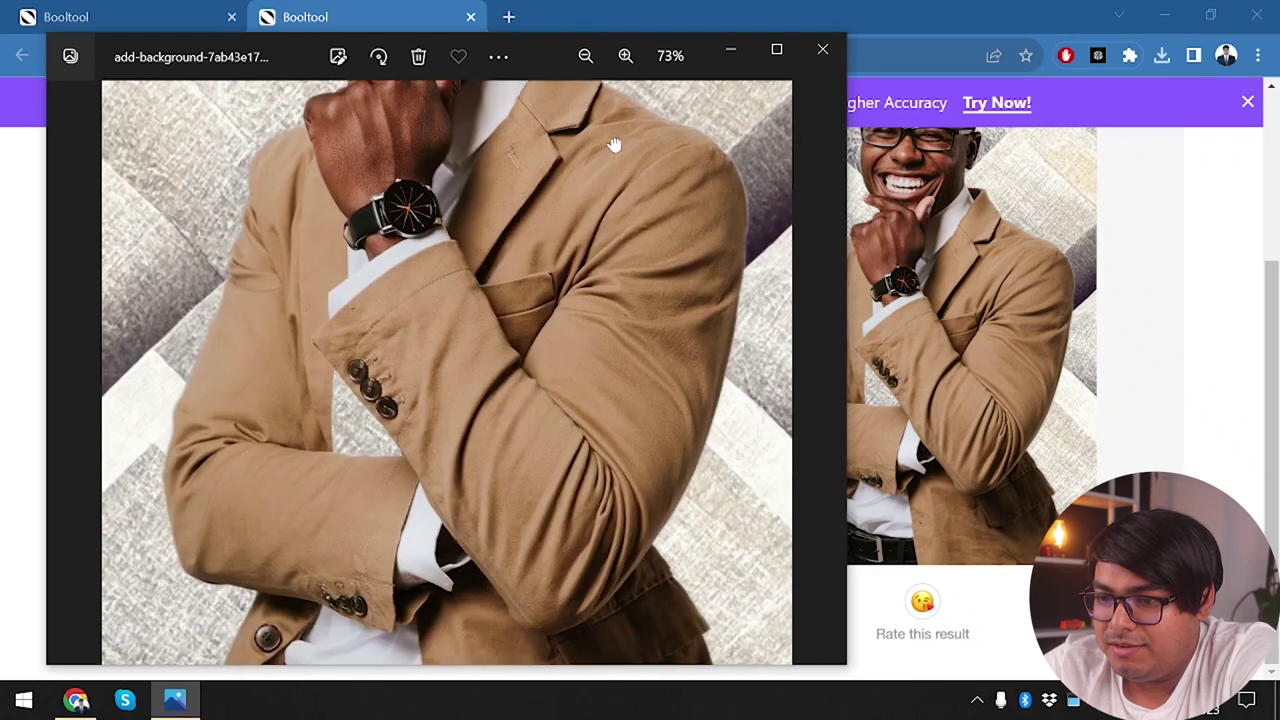
left_click_drag(571, 314, 709, 96)
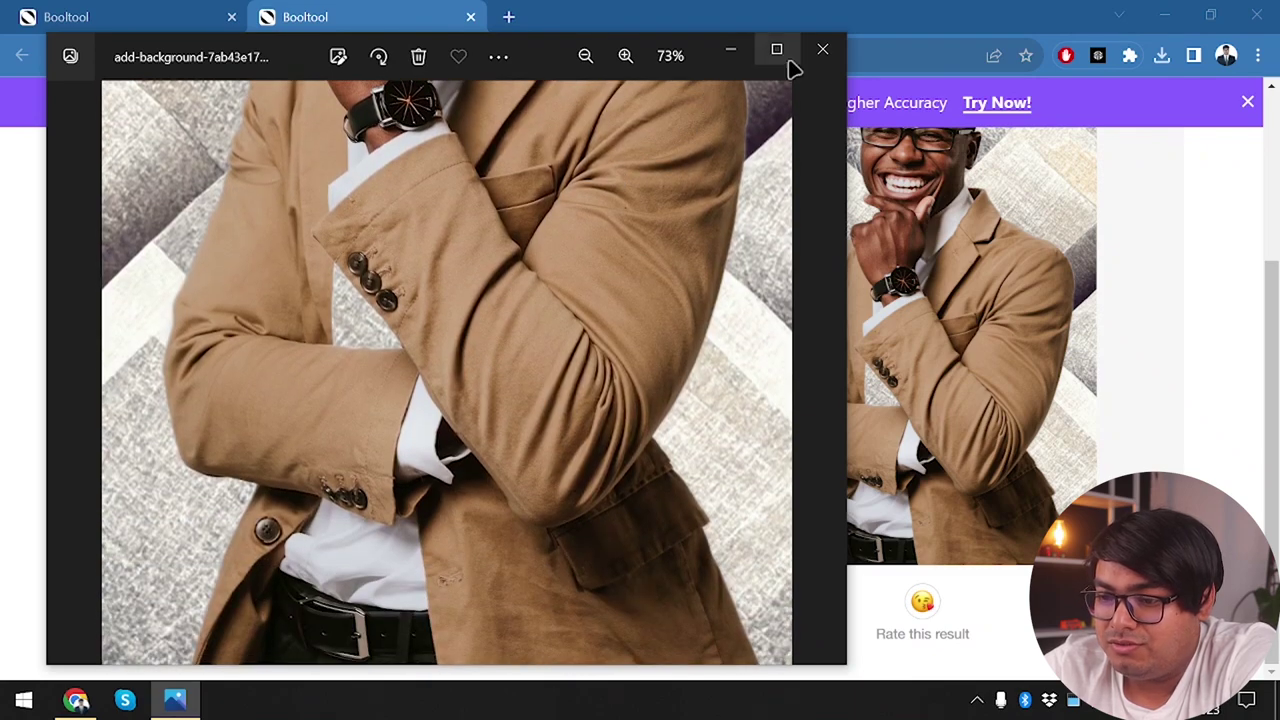
left_click(816, 48)
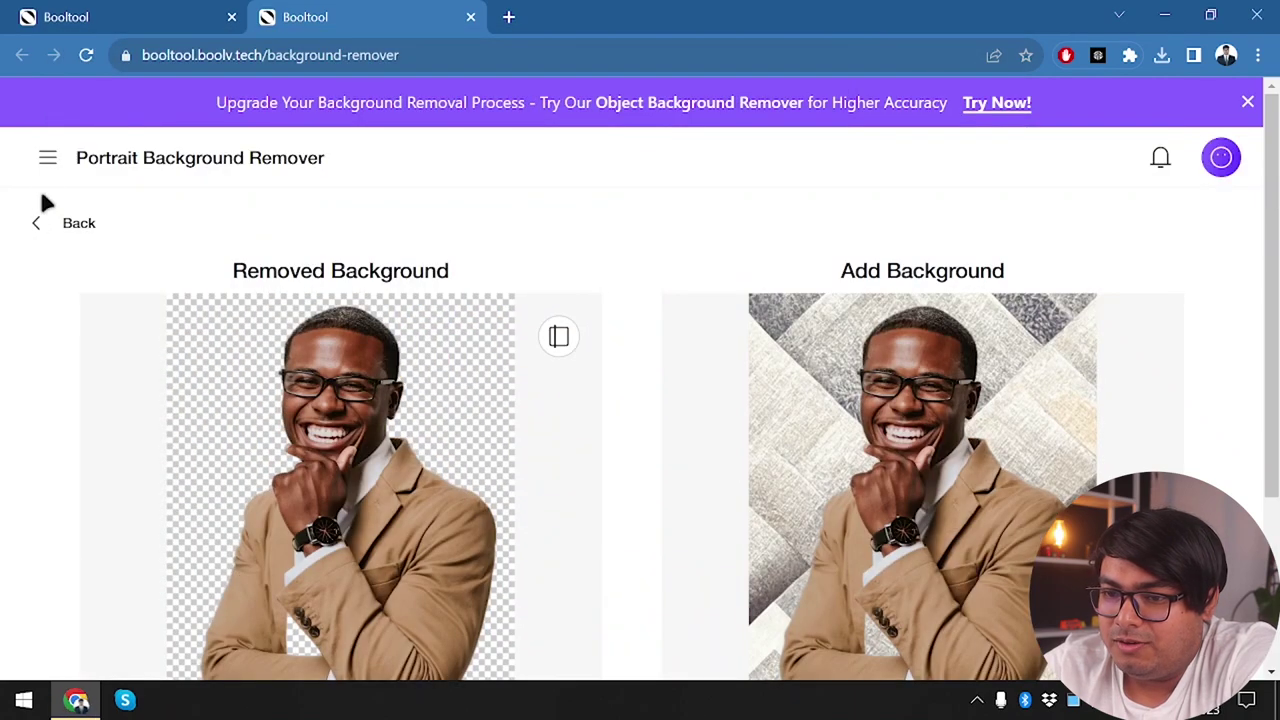
Switch to Image Resizer and upload the downloaded add-background portrait PNG from Downloads
left_click(48, 158)
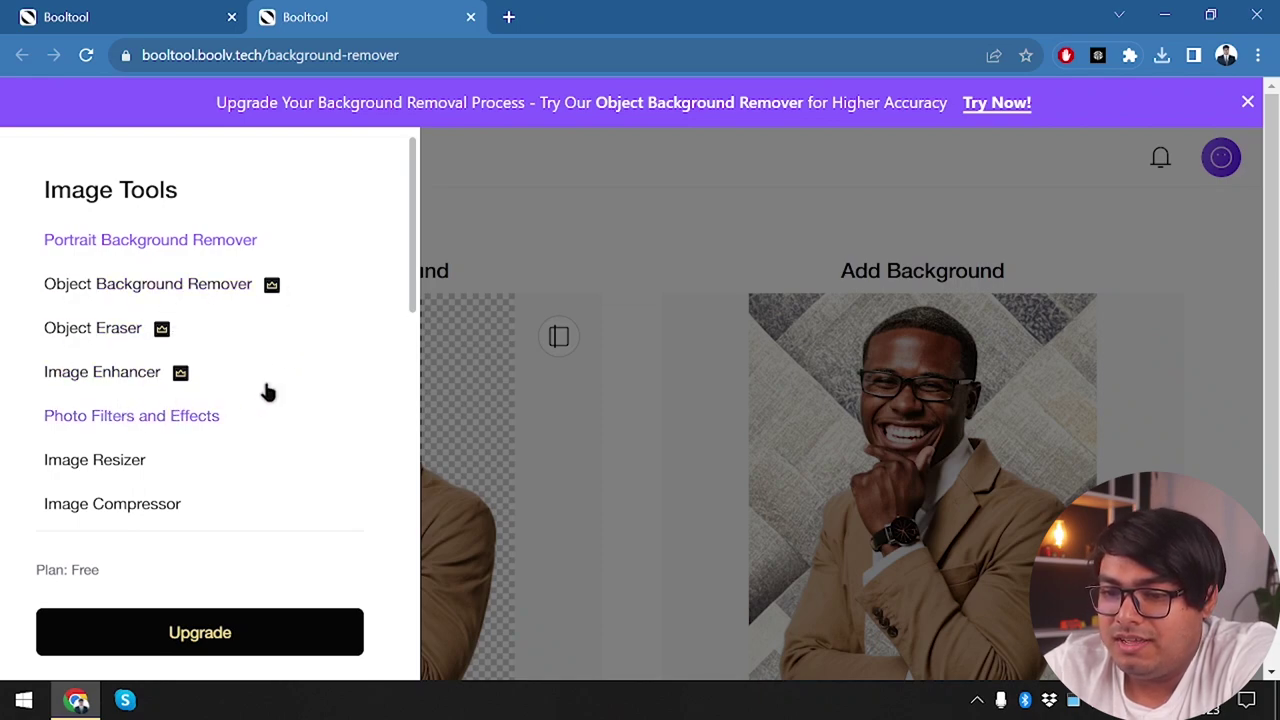
scroll(197, 409, "down", 2)
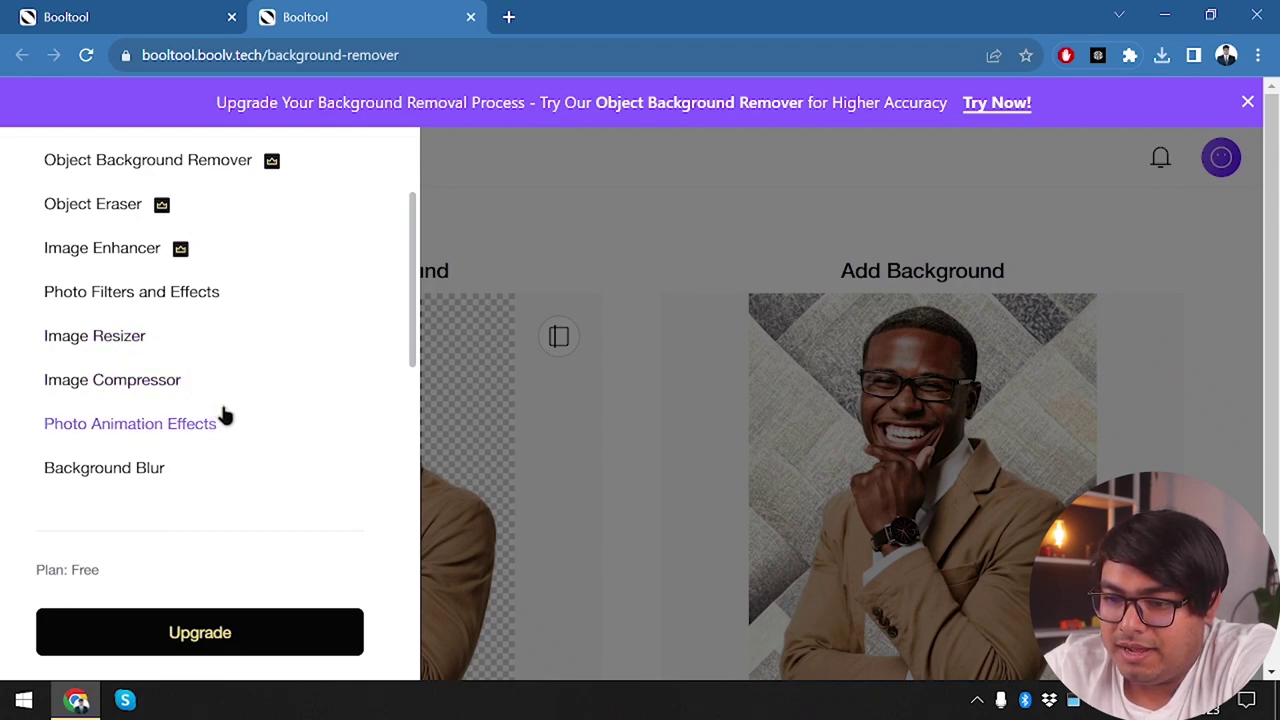
left_click(84, 337)
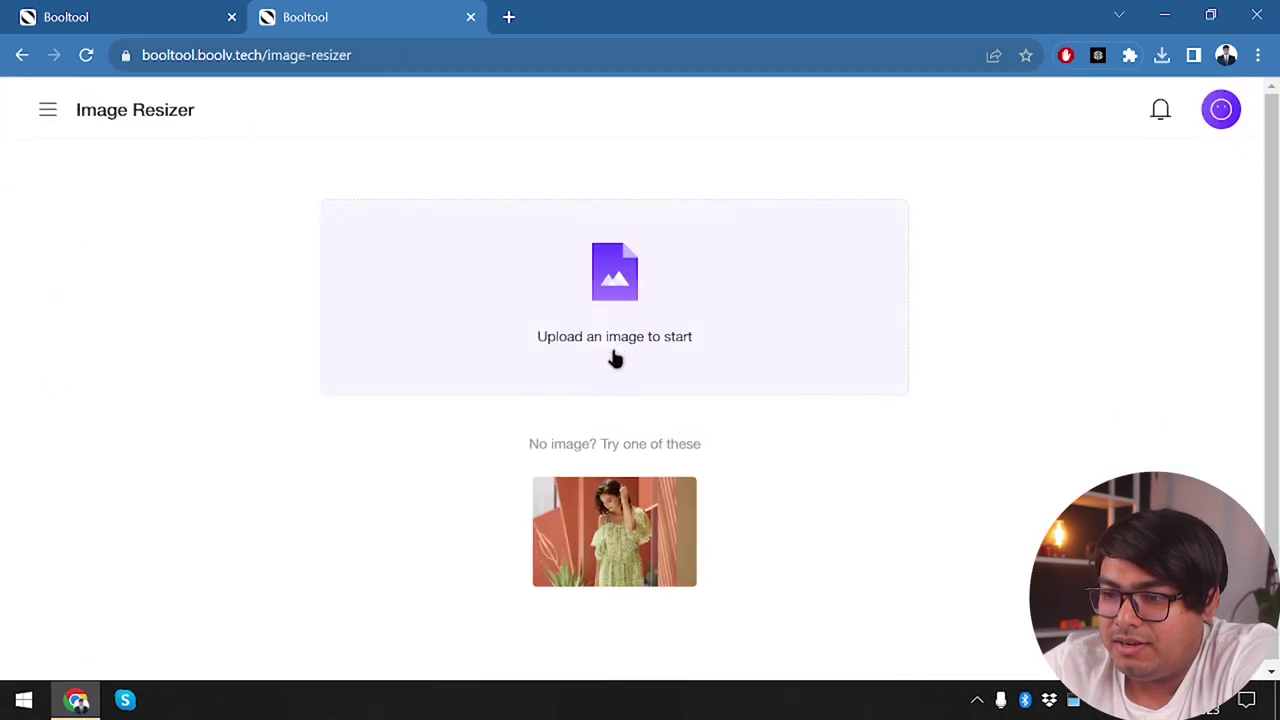
left_click(609, 277)
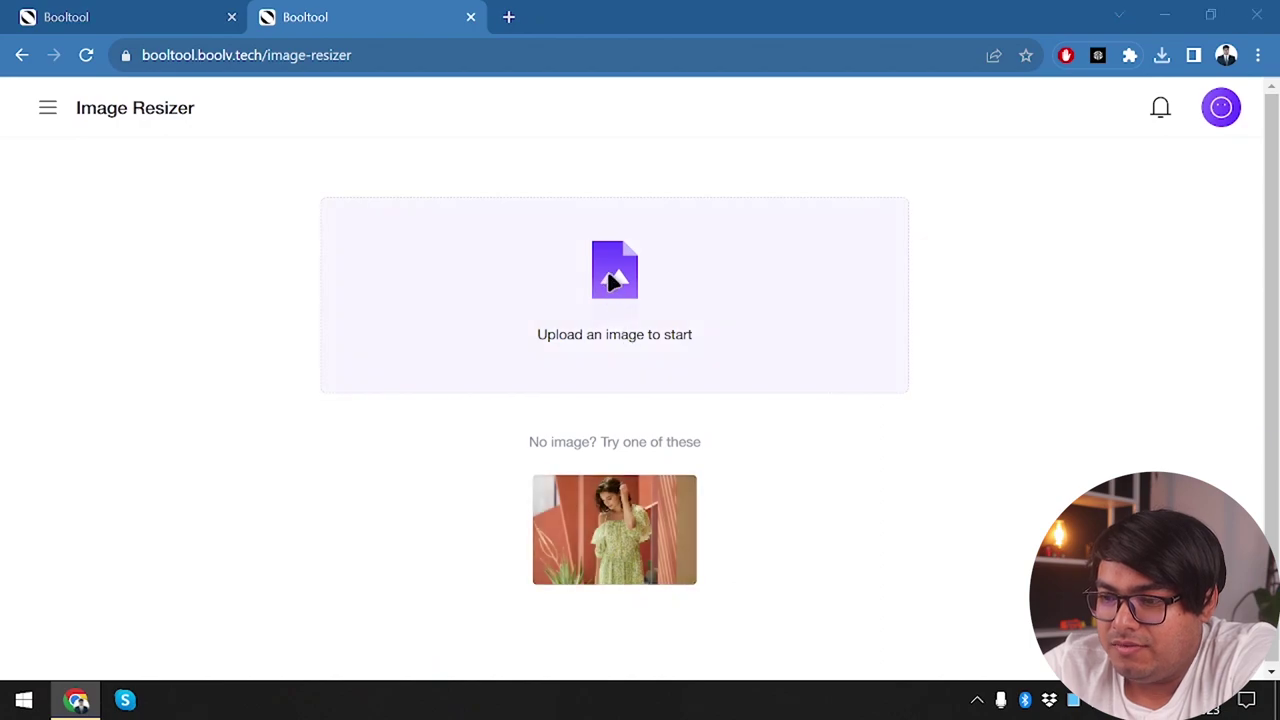
left_click(275, 215)
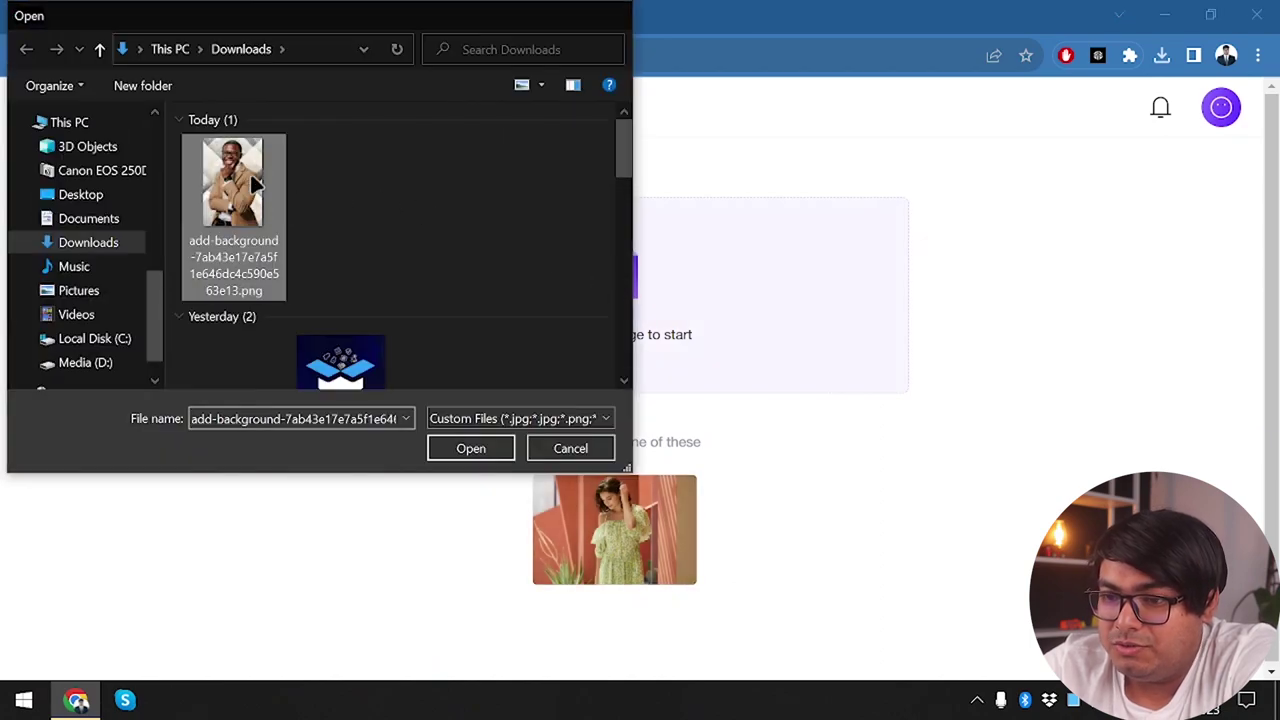
left_click(510, 445)
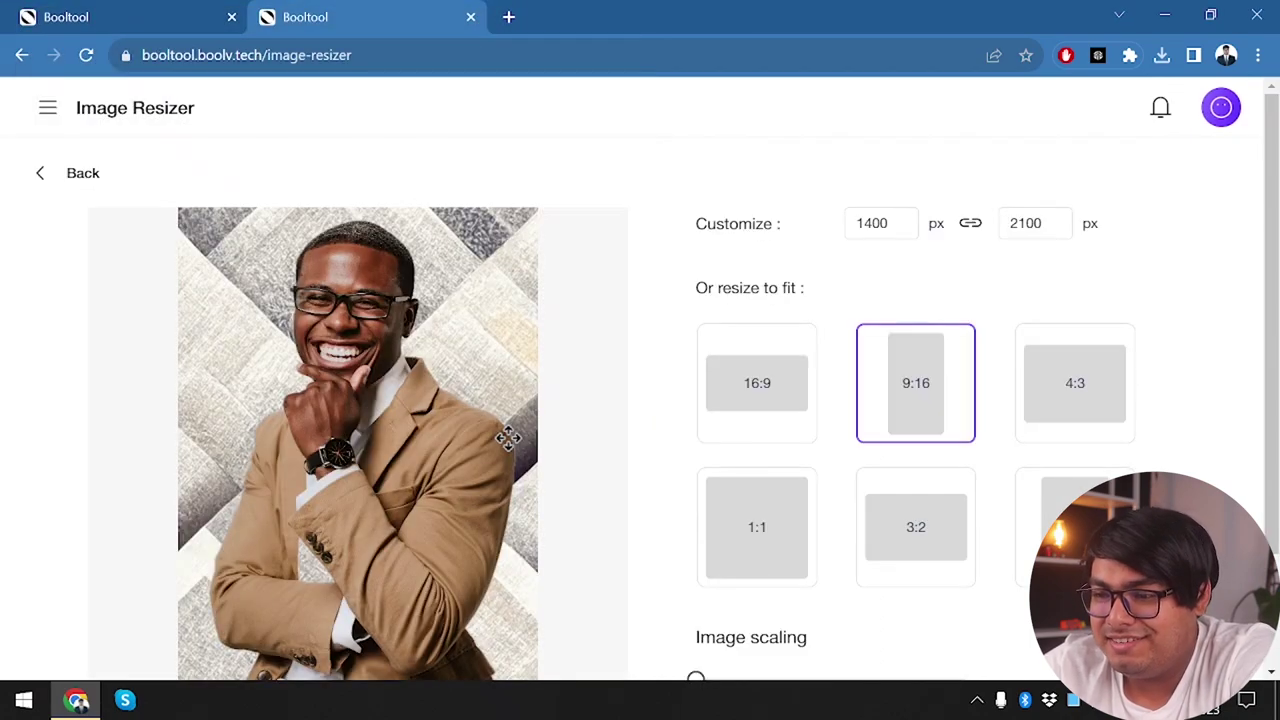
Try a 16:9 crop with the face repositioned, then 1:1 and 3:2 crops
scroll(505, 434, "down", 2)
scroll(499, 434, "down", 2)
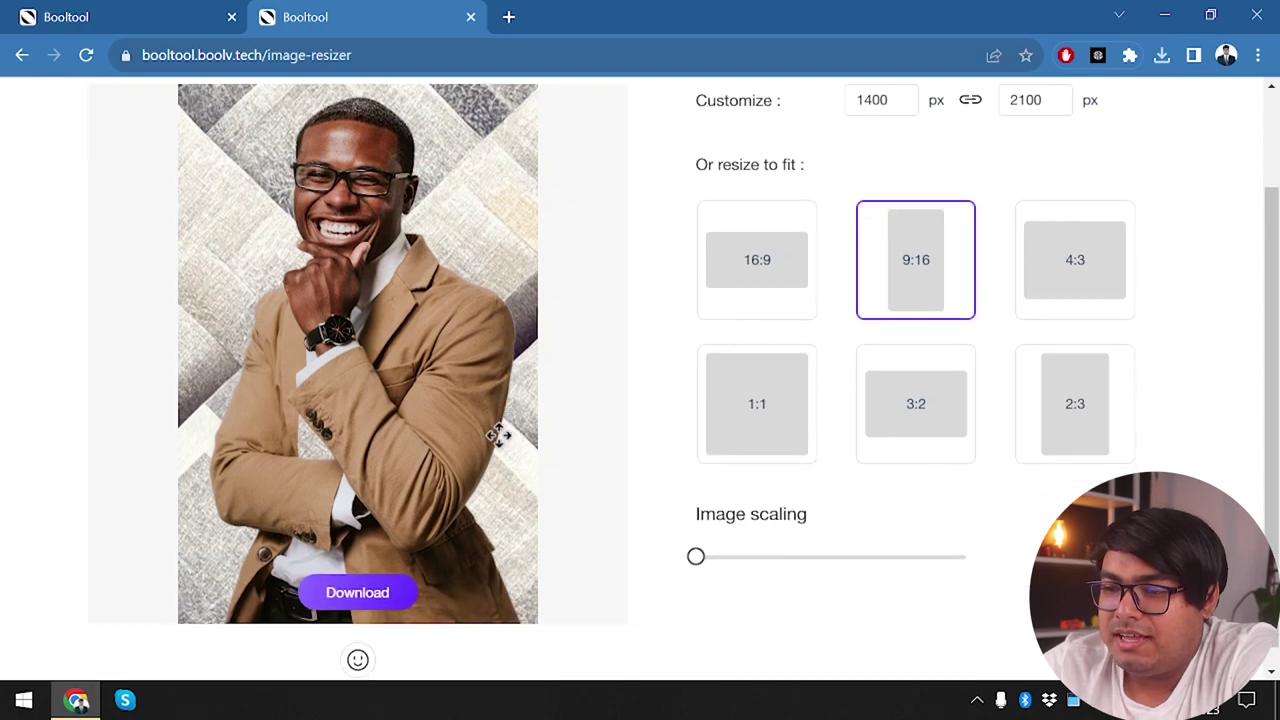
left_click(770, 281)
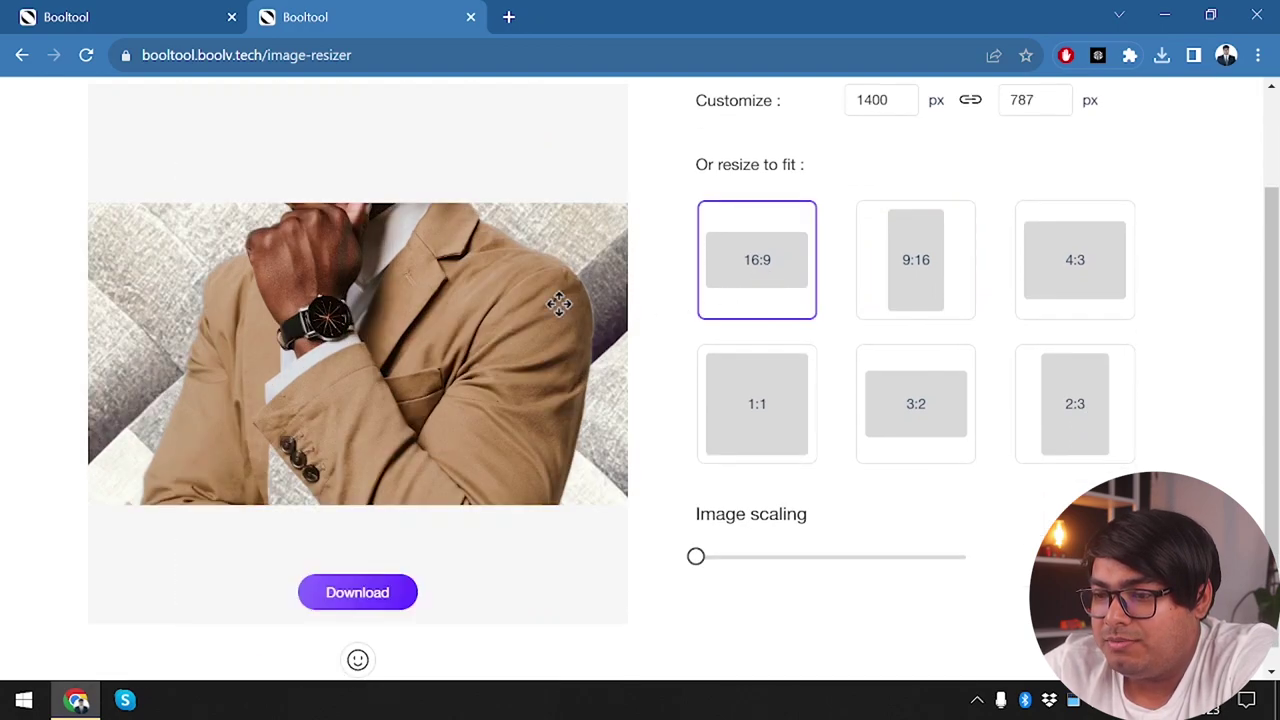
left_click_drag(330, 318, 380, 575)
left_click_drag(404, 426, 417, 477)
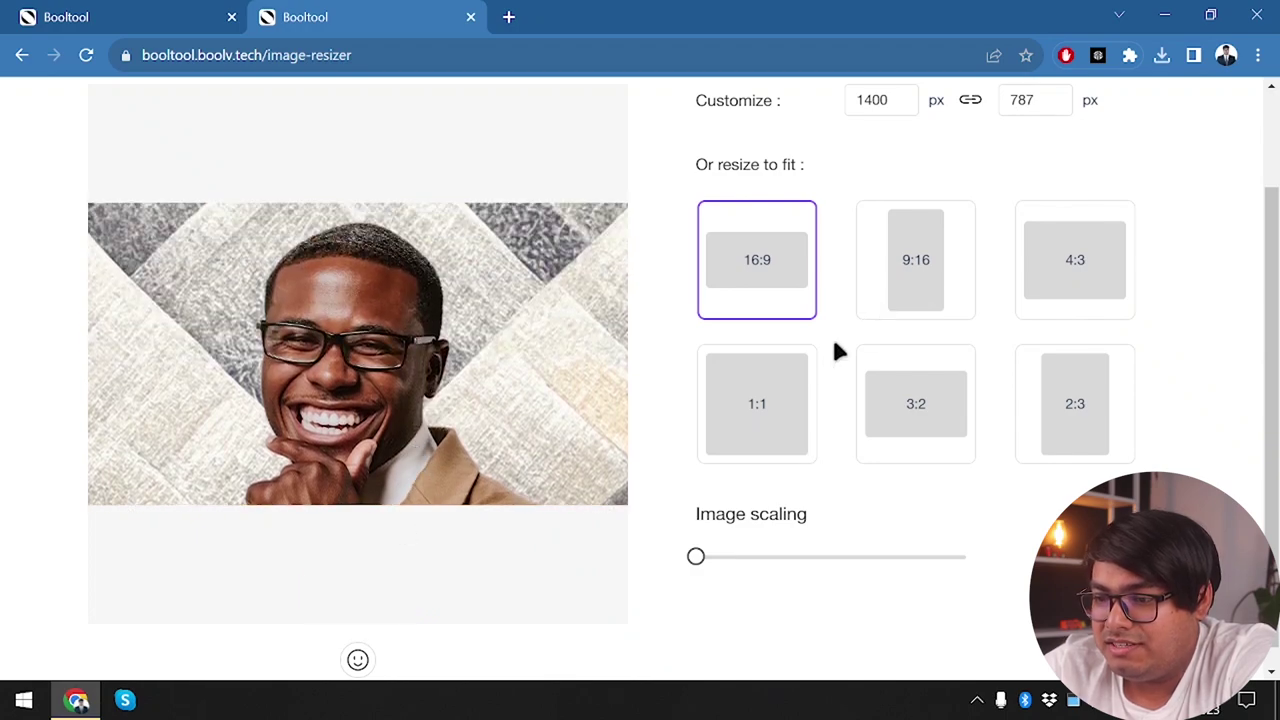
left_click(806, 372)
scroll(600, 345, "up", 2)
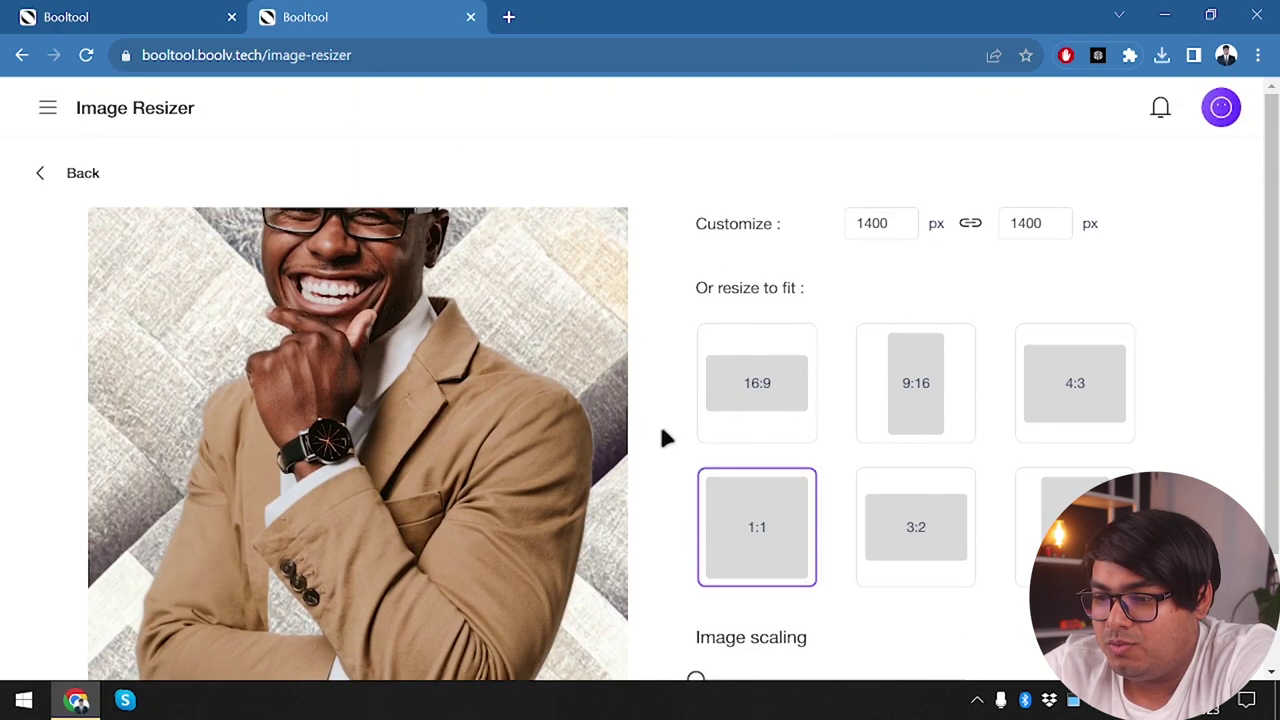
left_click(875, 493)
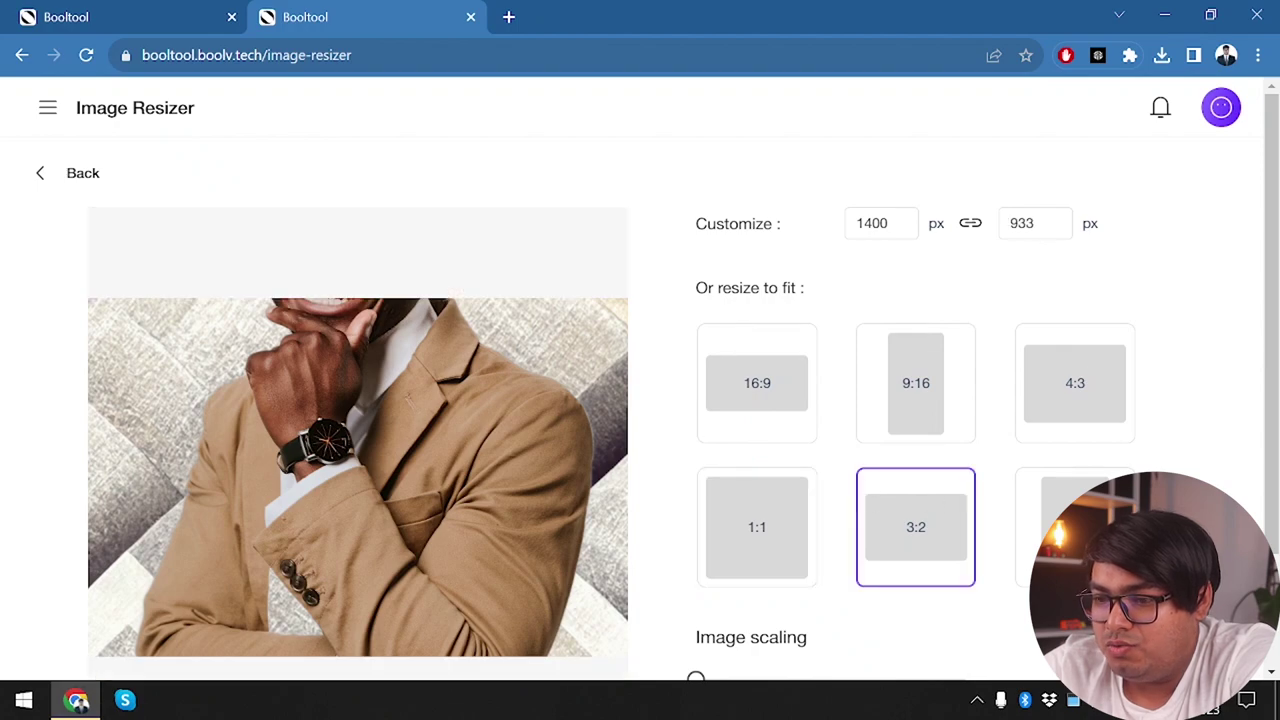
Try 2:3, 9:16, 16:9 with a scaling test, and 4:3, returning to 2:3
key("Right")
scroll(474, 357, "down", 2)
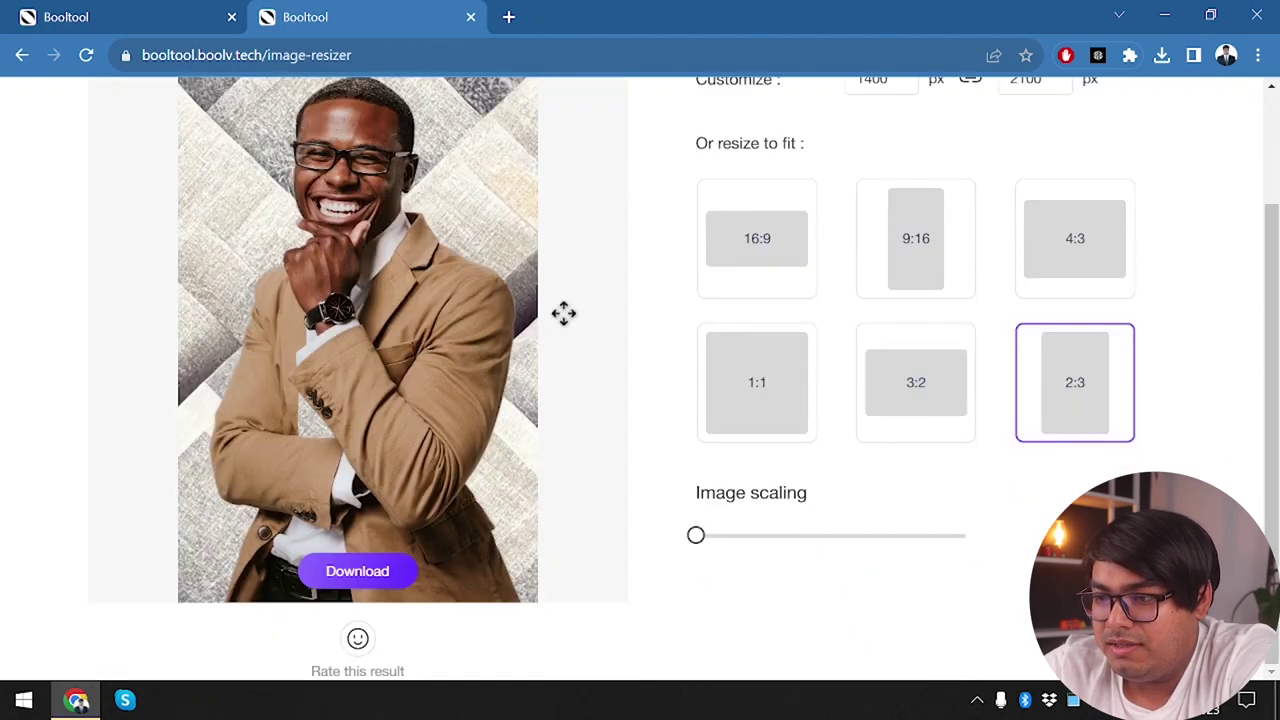
left_click(915, 268)
left_click(757, 251)
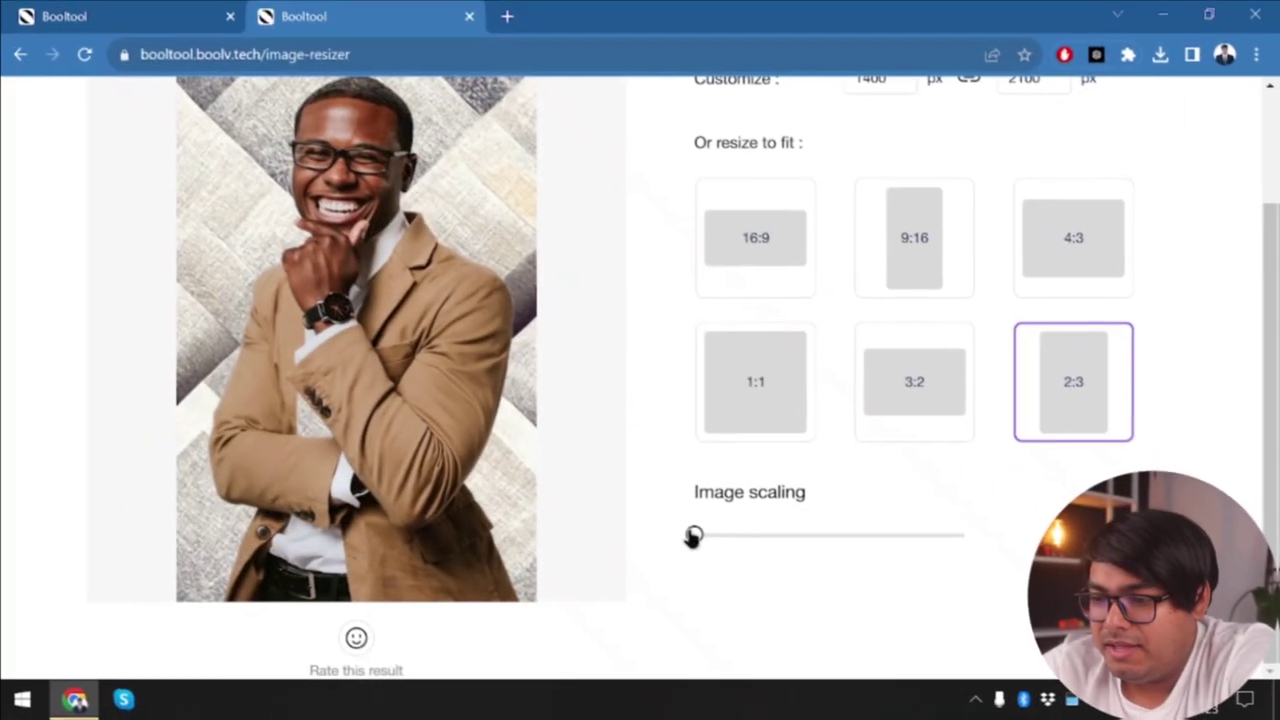
left_click_drag(693, 537, 591, 526)
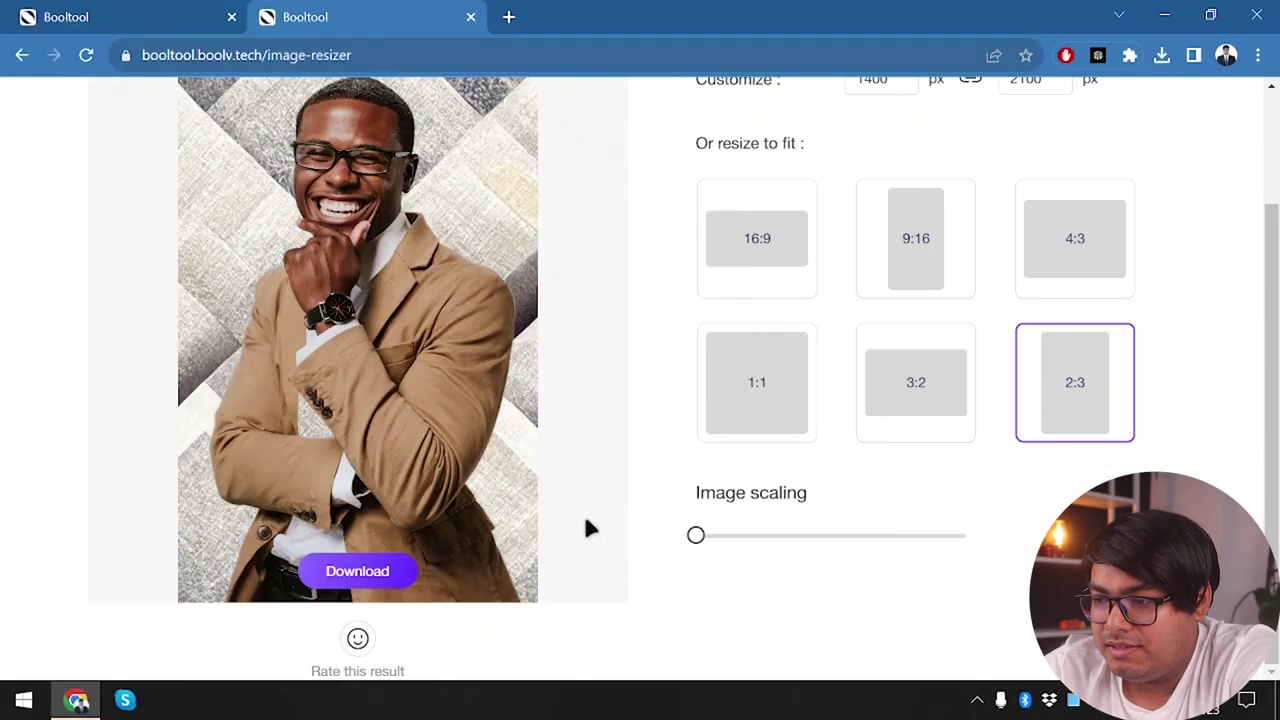
scroll(640, 510, "up", 2)
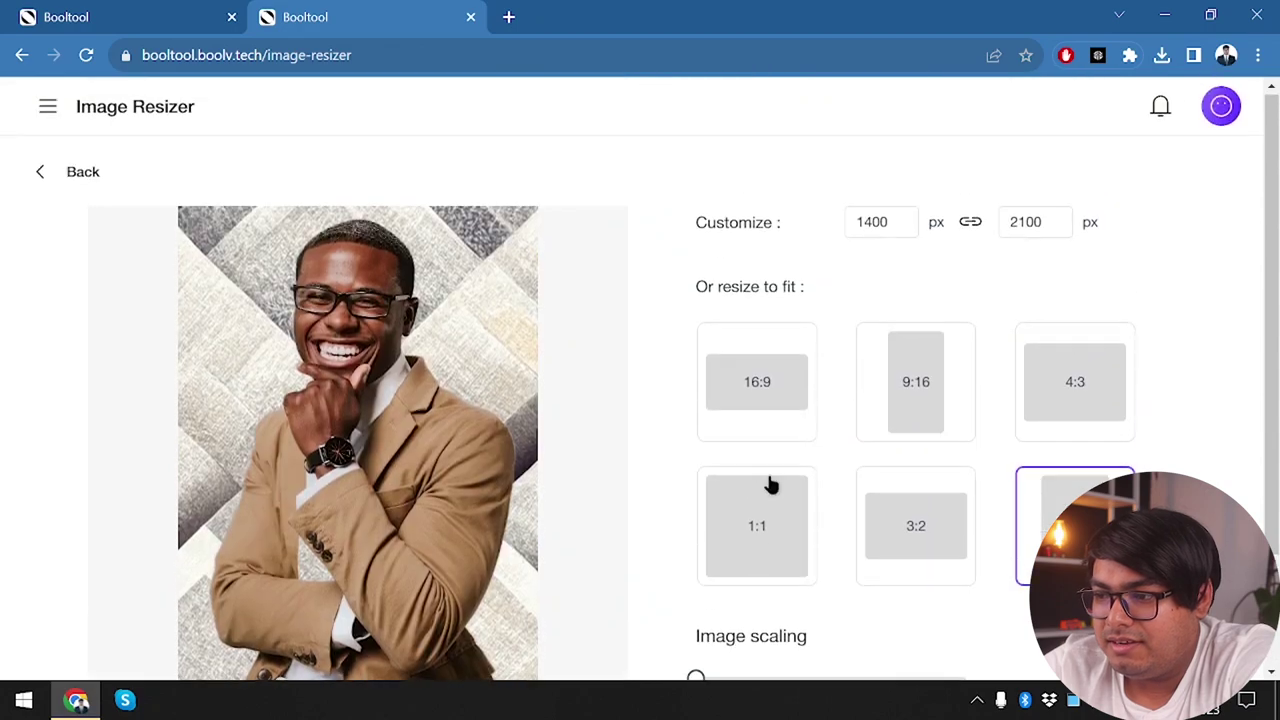
left_click(1049, 428)
left_click(1080, 540)
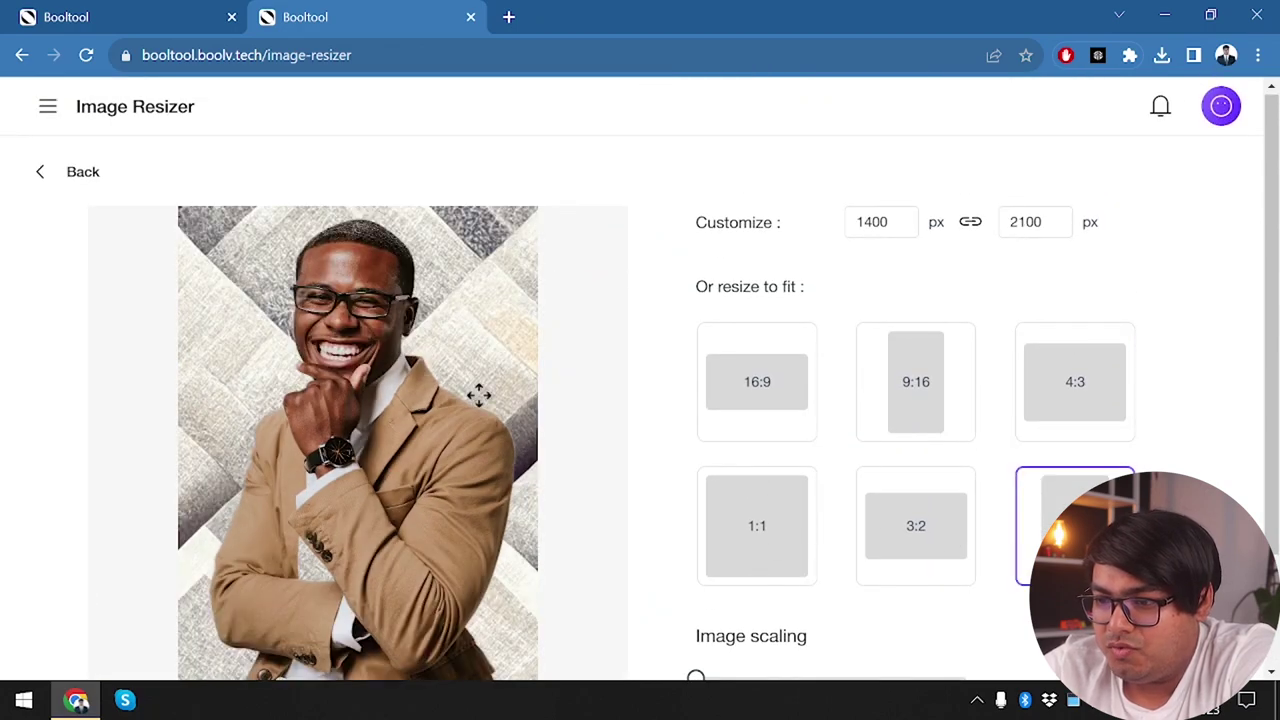
Recheck 16:9 and 9:16, then settle on the 2:3 crop at 1400 × 2100 px
scroll(479, 395, "down", 2)
scroll(1068, 438, "up", 1)
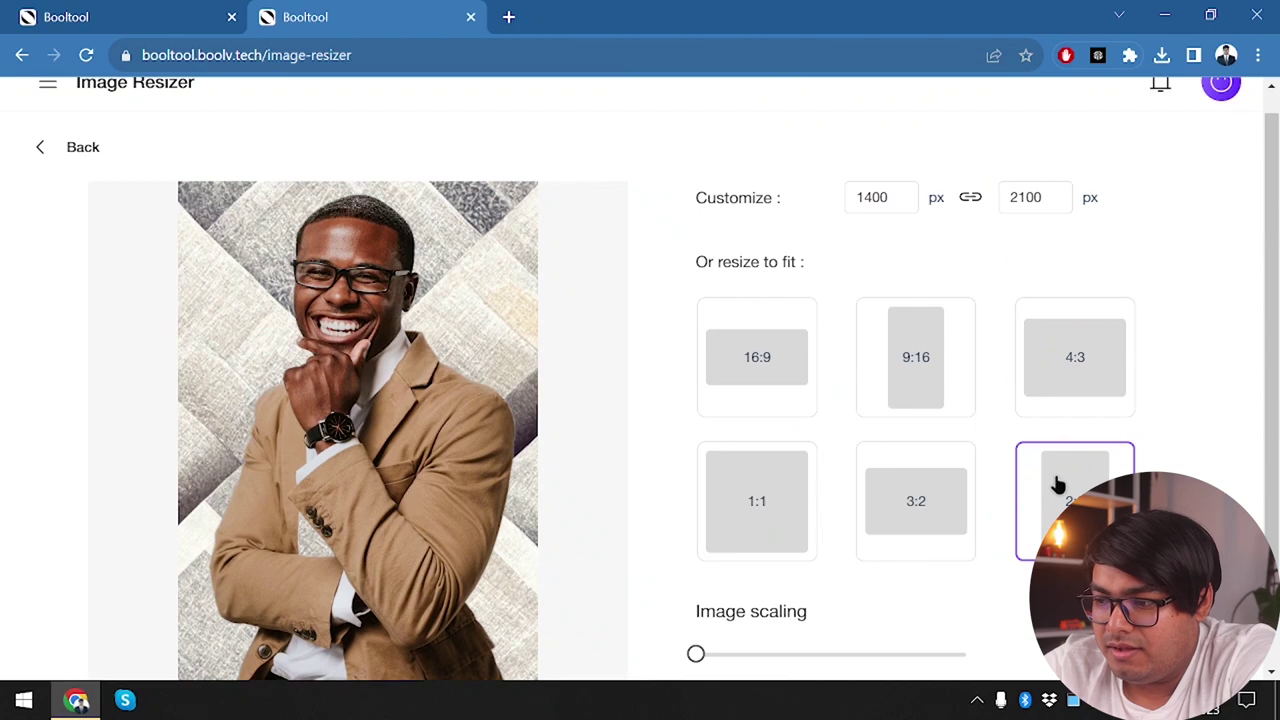
left_click(794, 394)
left_click(906, 363)
scroll(512, 447, "down", 1)
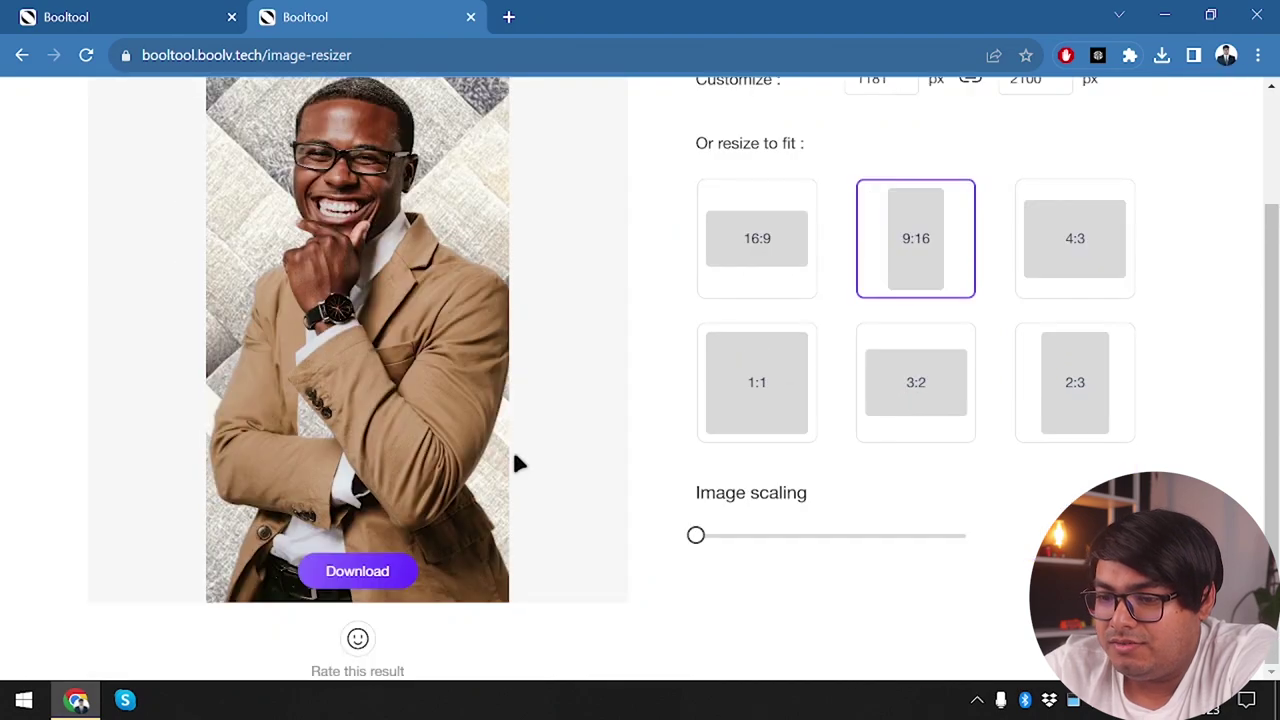
left_click(1107, 402)
scroll(534, 404, "up", 2)
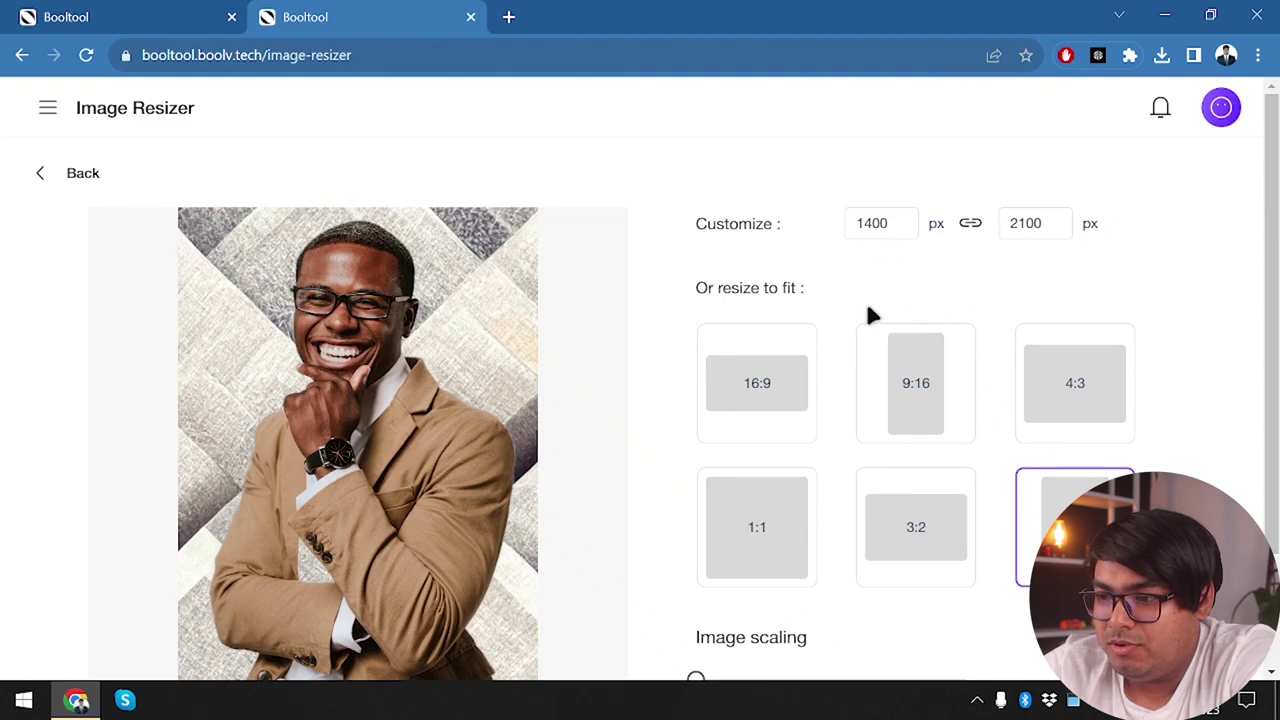
Change the width to 500 px so the locked height becomes 749 px
double_click(892, 230)
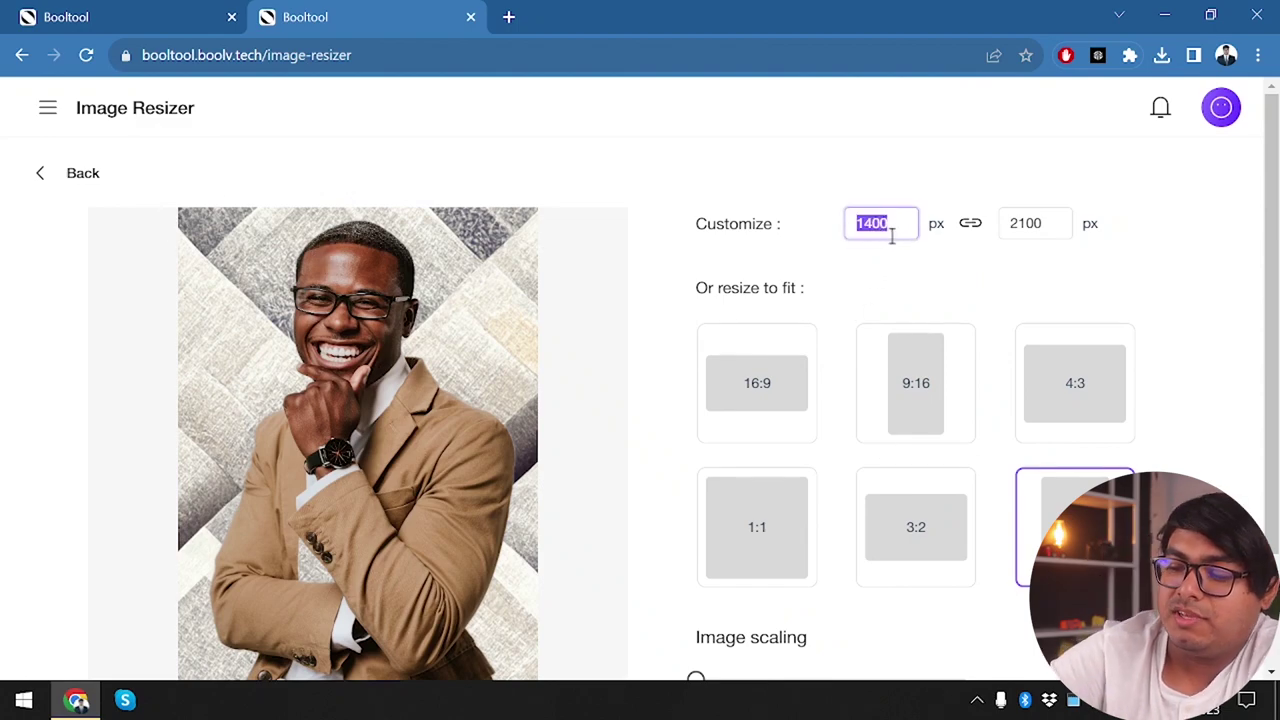
type("600")
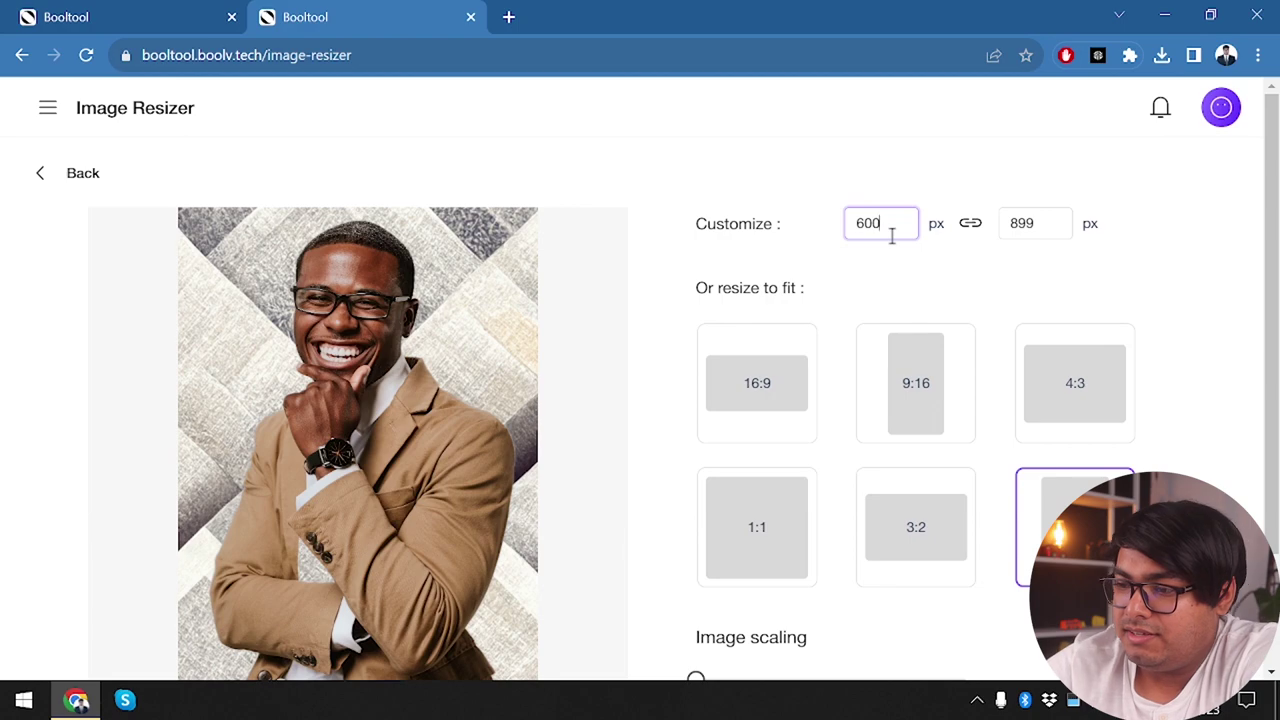
key("BackSpace")
key("BackSpace")
key("BackSpace")
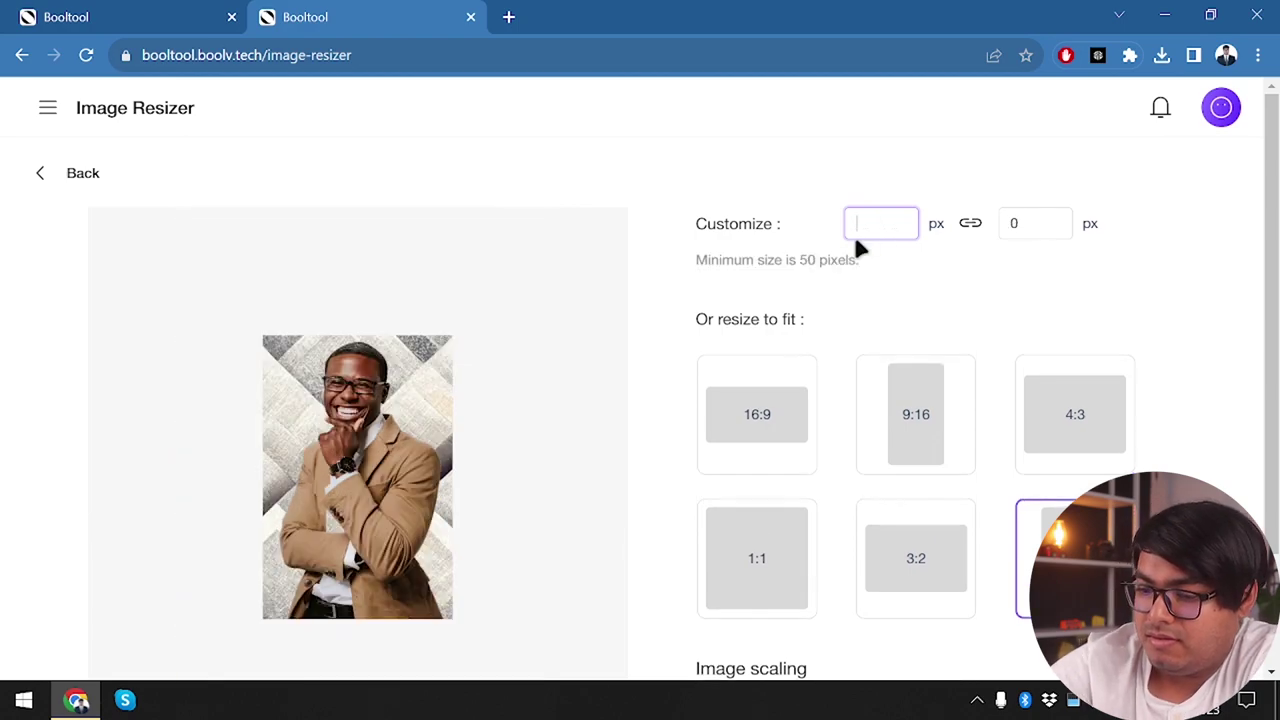
type("50")
double_click(1046, 223)
type("5")
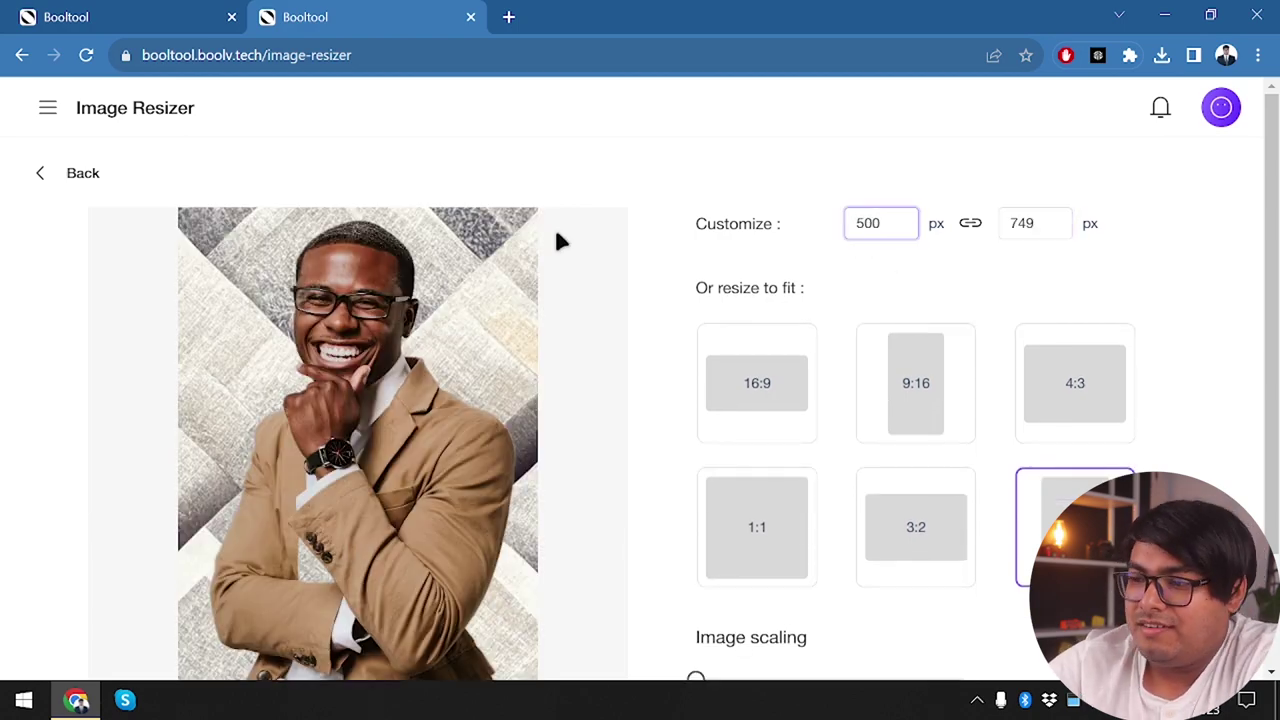
Leave the Image Resizer and switch to the Image Compressor tool
left_click(44, 170)
left_click(47, 107)
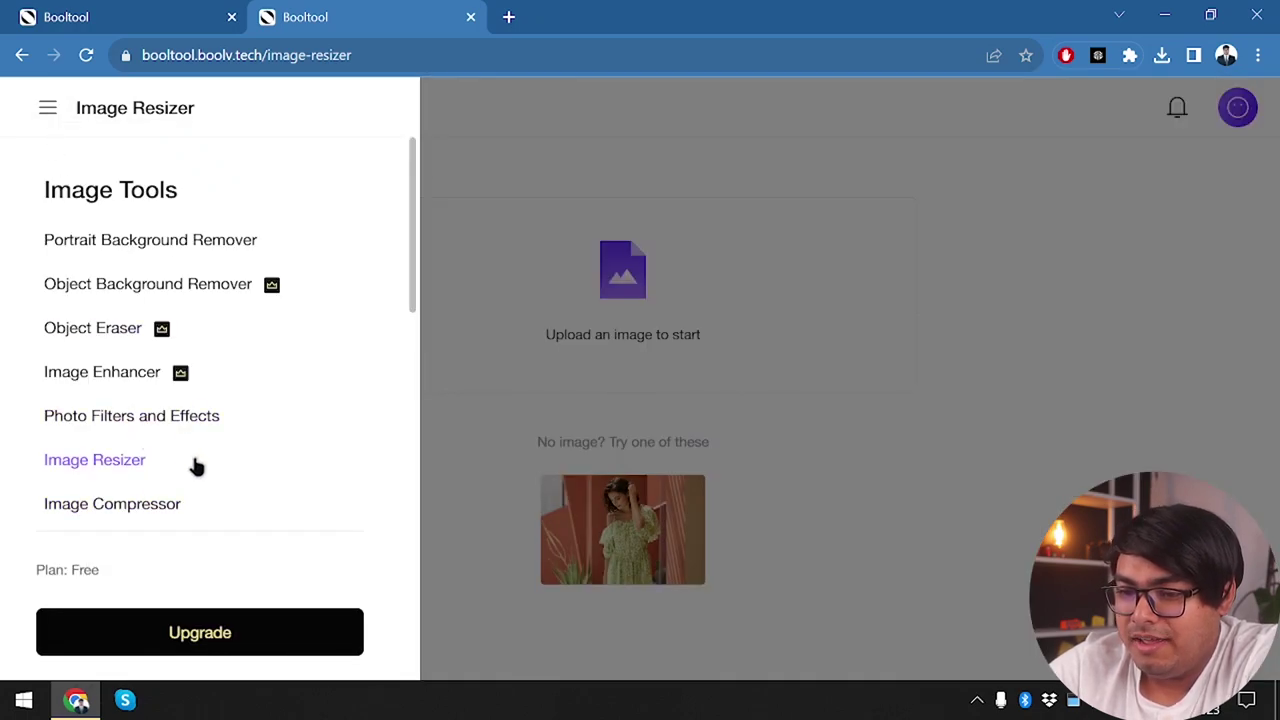
left_click(175, 498)
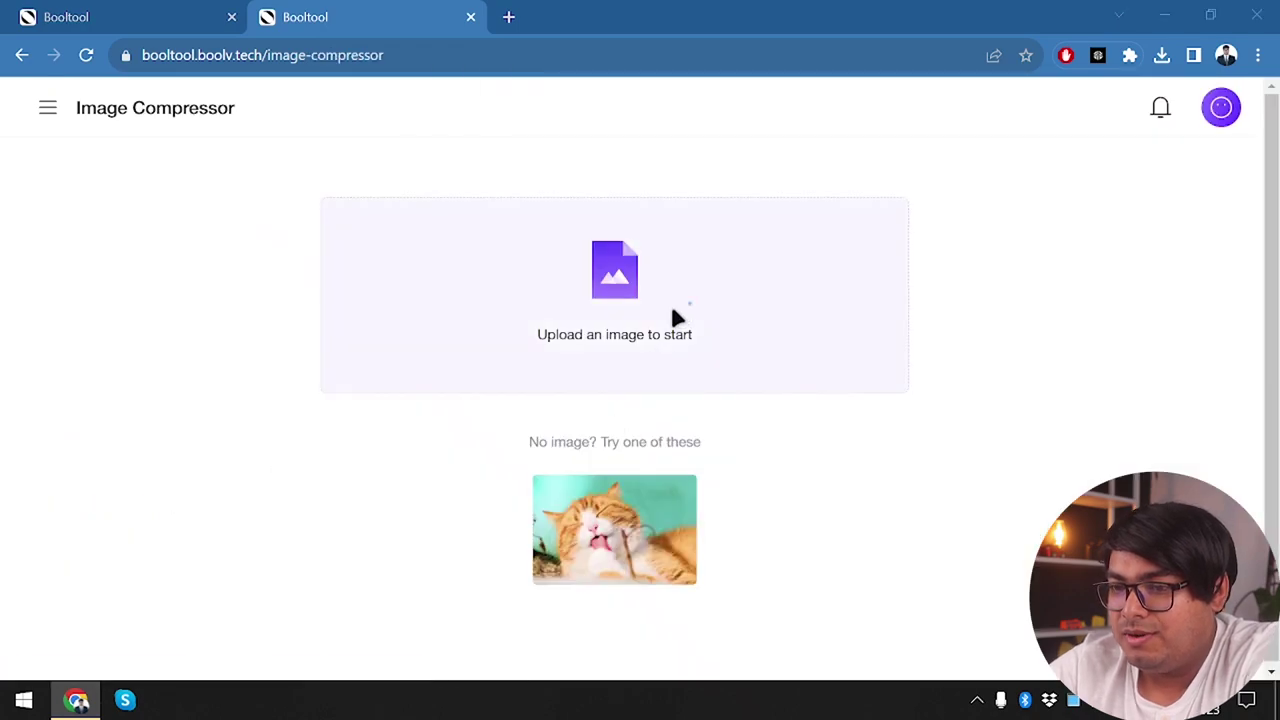
left_click(513, 343)
Check appunbox banner.png's properties, then upload it for 554.6 kB to 51.6 kB compression
scroll(279, 242, "down", 3)
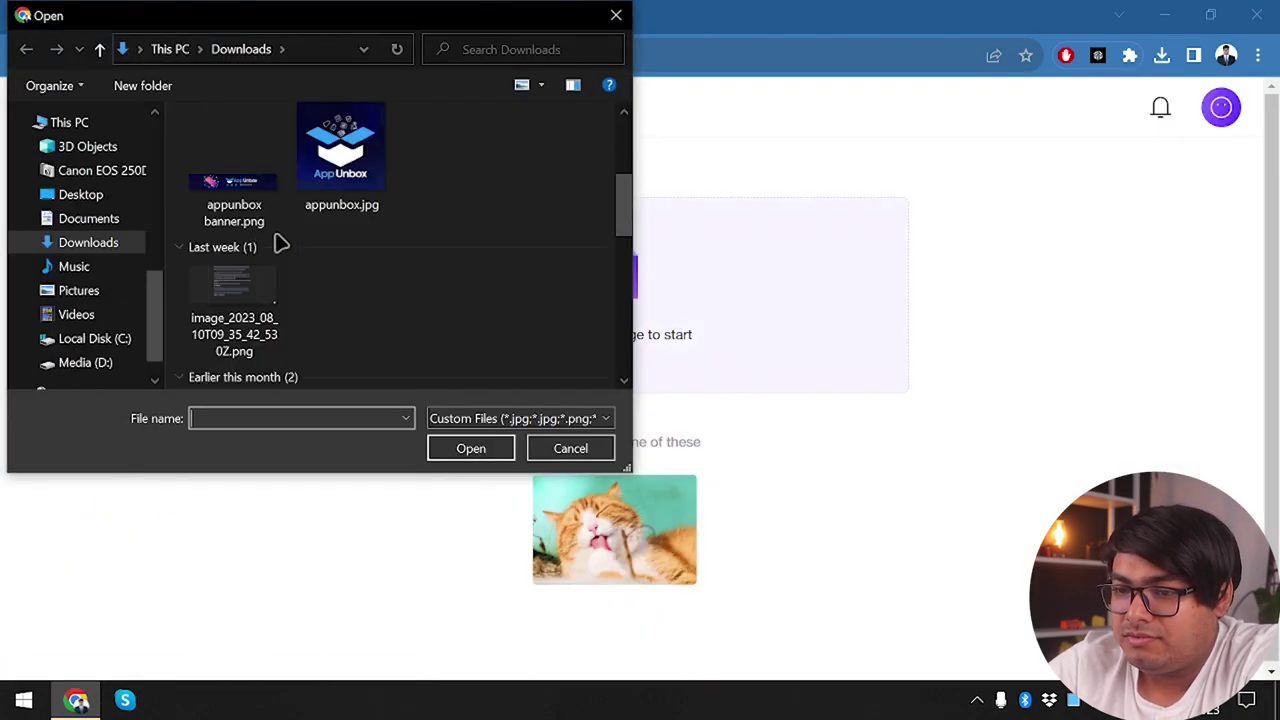
scroll(279, 242, "down", 2)
scroll(279, 242, "up", 6)
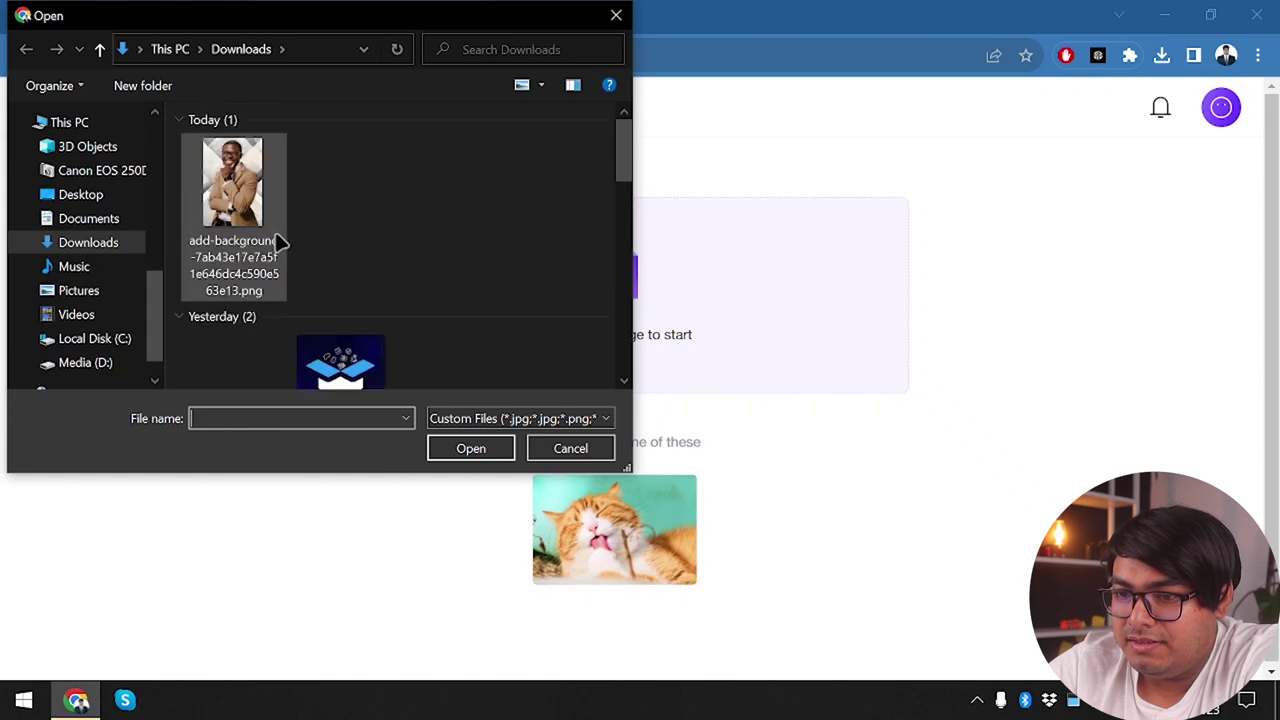
scroll(213, 262, "down", 1)
left_click(243, 318)
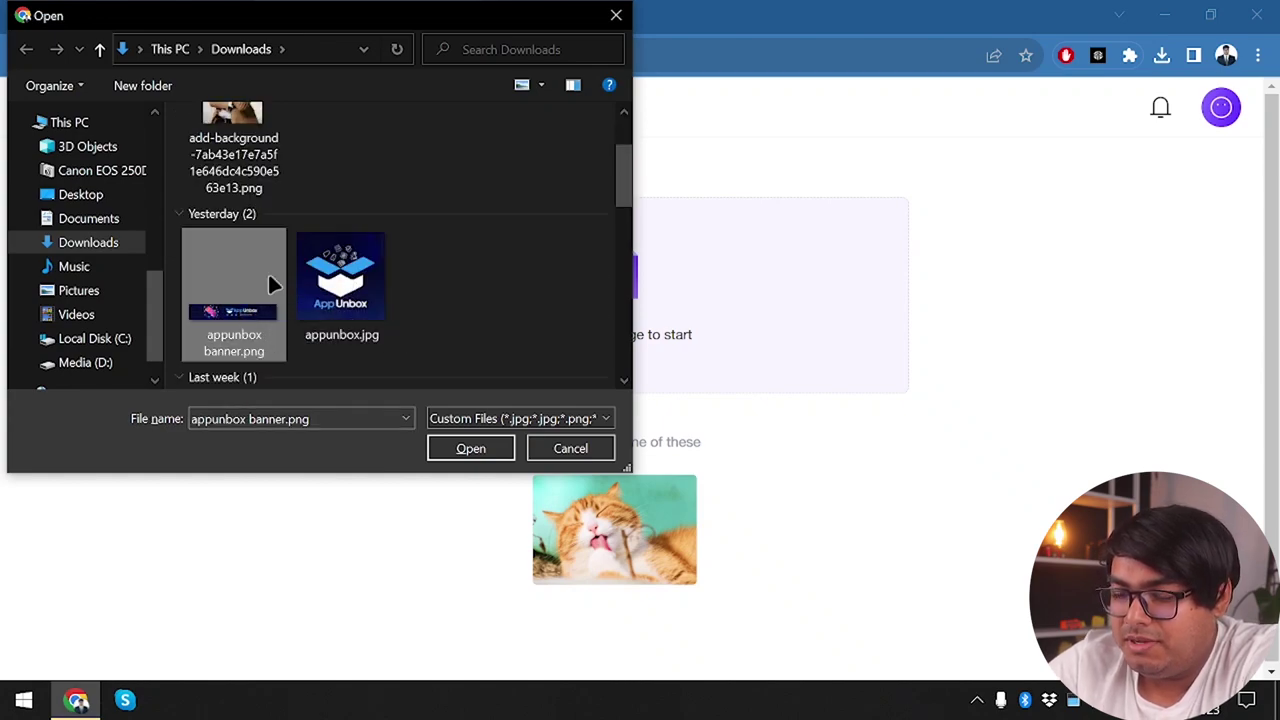
key("alt+Return")
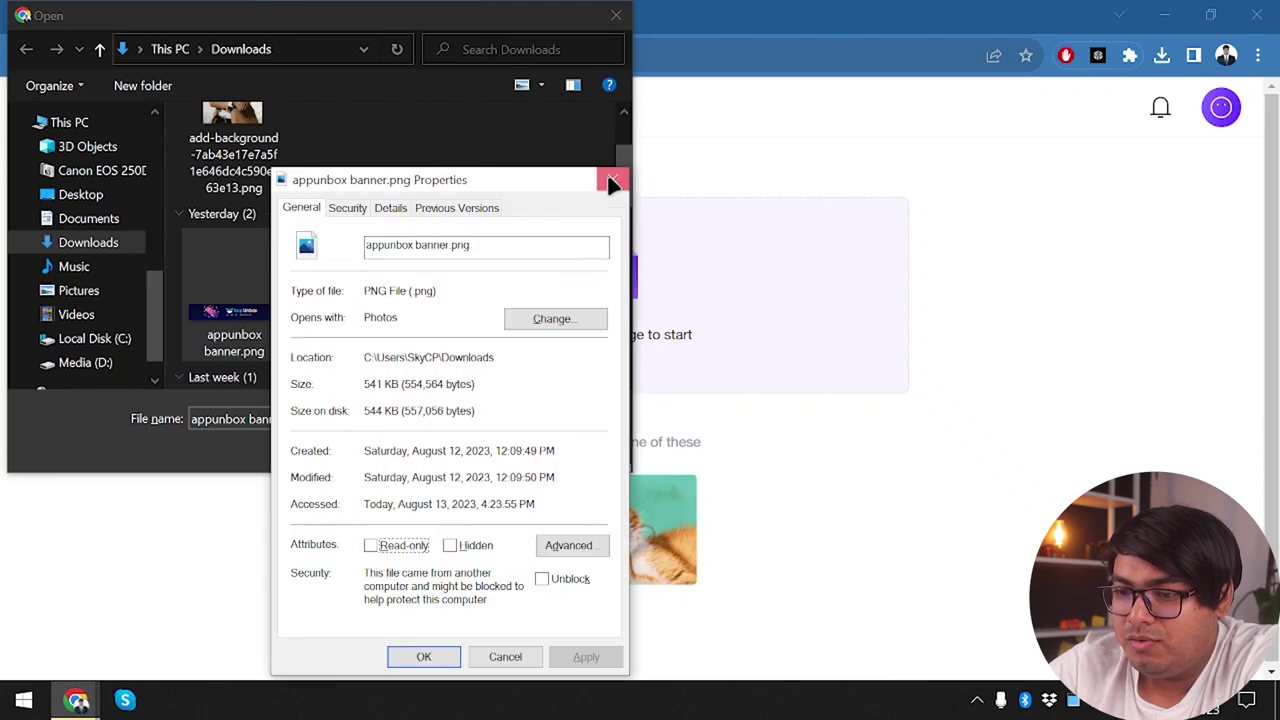
left_click(611, 181)
double_click(236, 285)
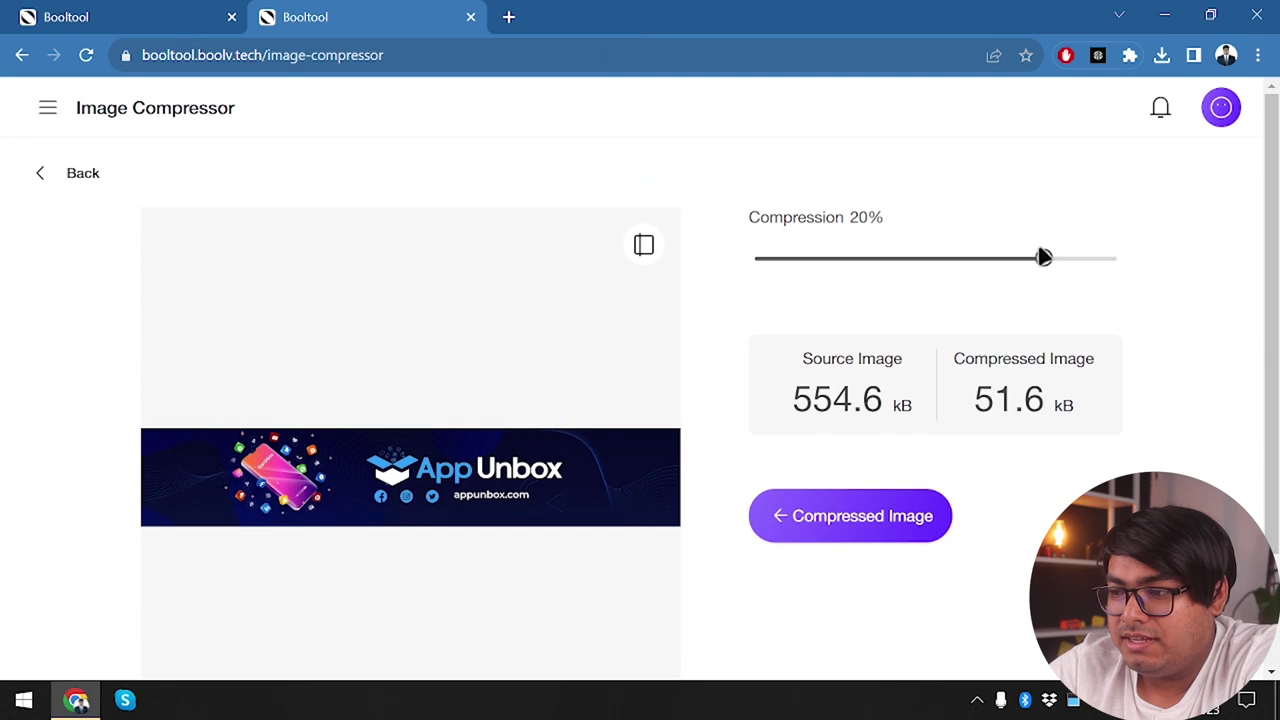
Try 100% compression, then settle on 79%, shrinking the banner to 16.5 kB
left_click_drag(1040, 263, 737, 286)
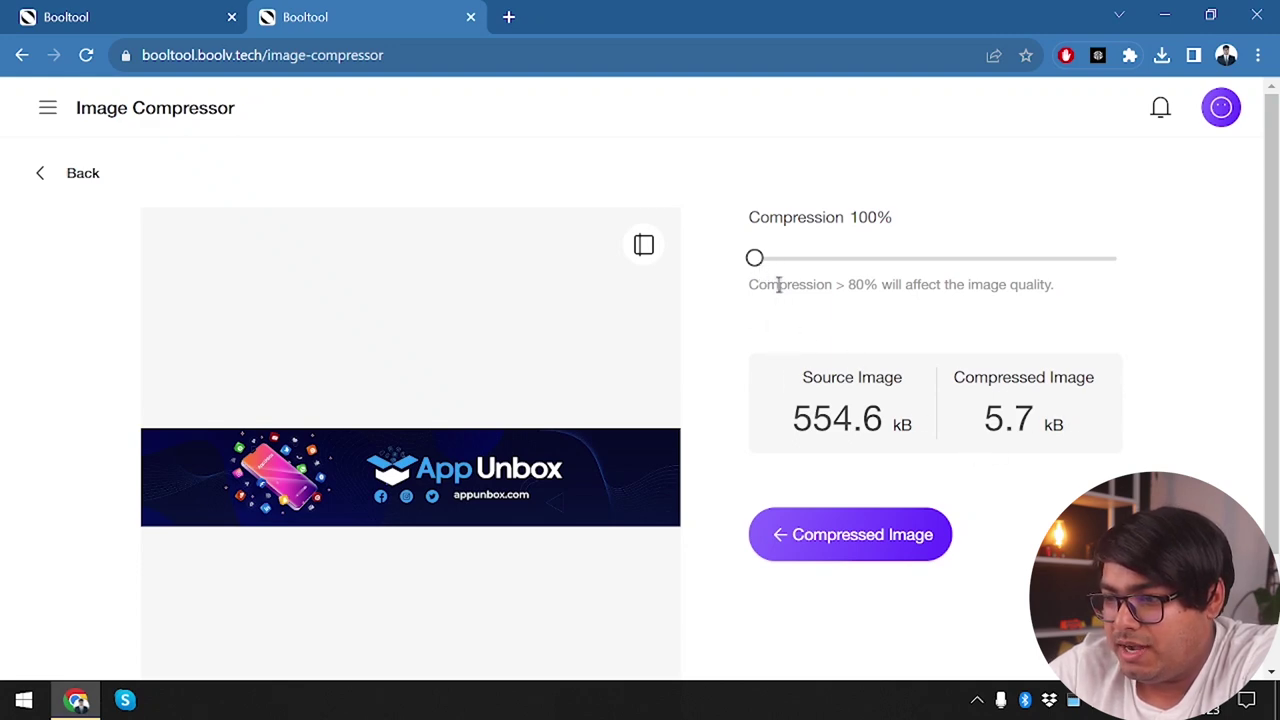
left_click_drag(756, 260, 825, 262)
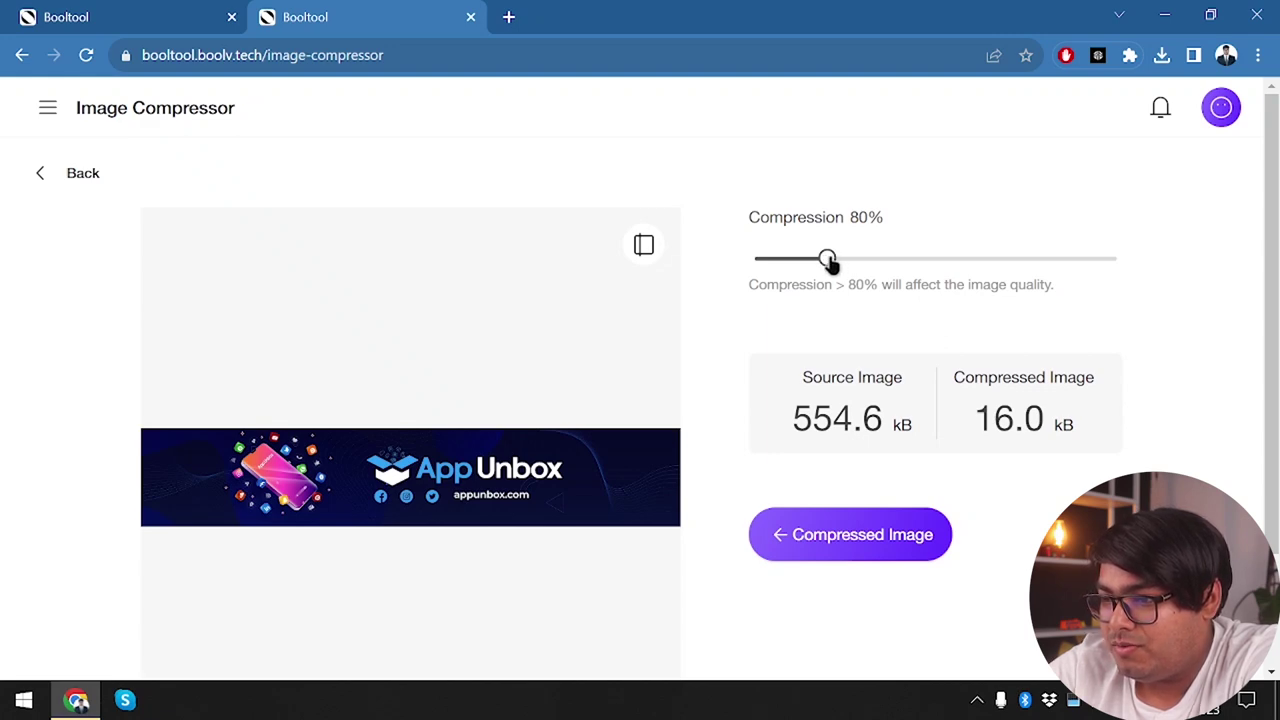
left_click_drag(830, 262, 833, 263)
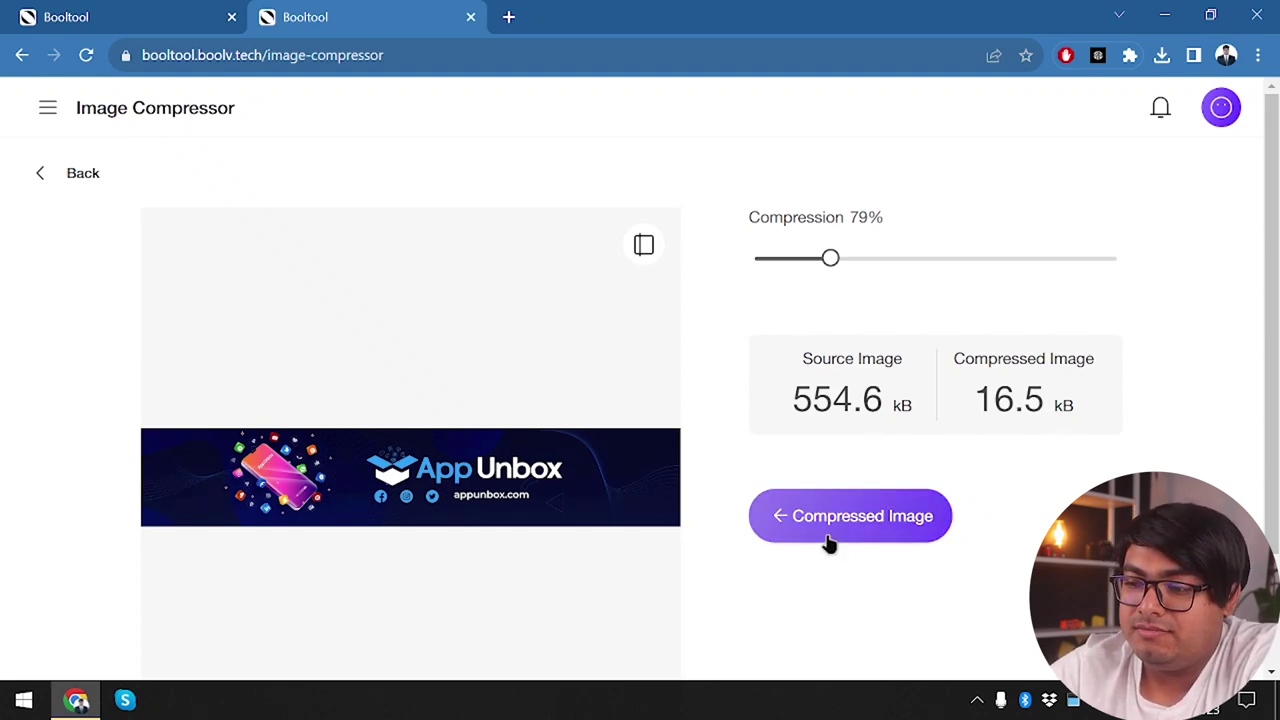
Download the compressed banner as a 16.1 KB image-Compress JPG and show it in Downloads
scroll(630, 447, "down", 1)
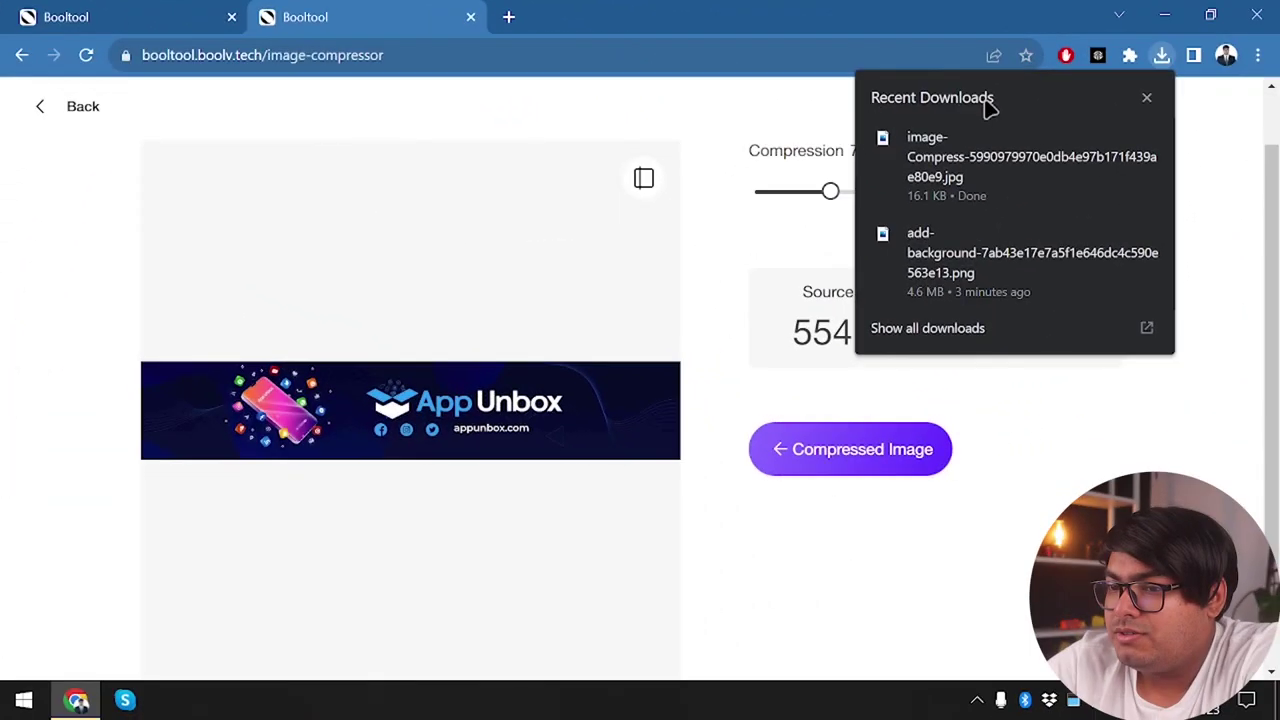
left_click(972, 160)
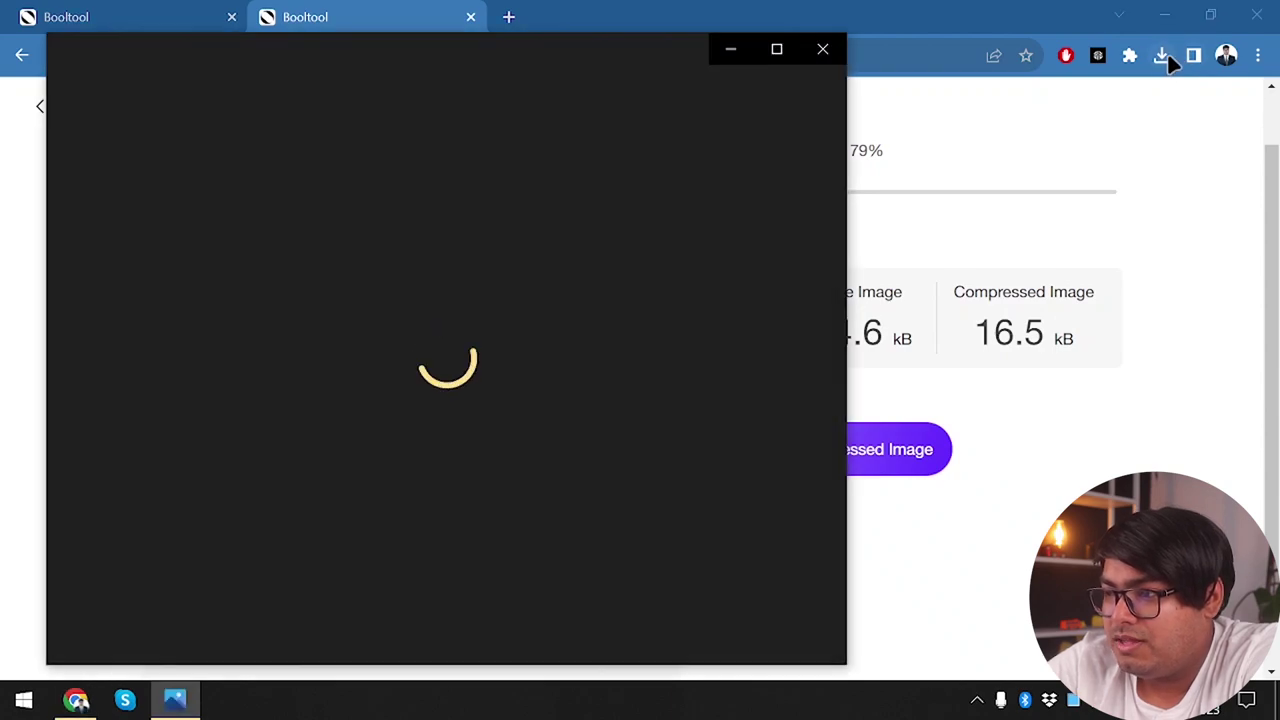
left_click(1161, 55)
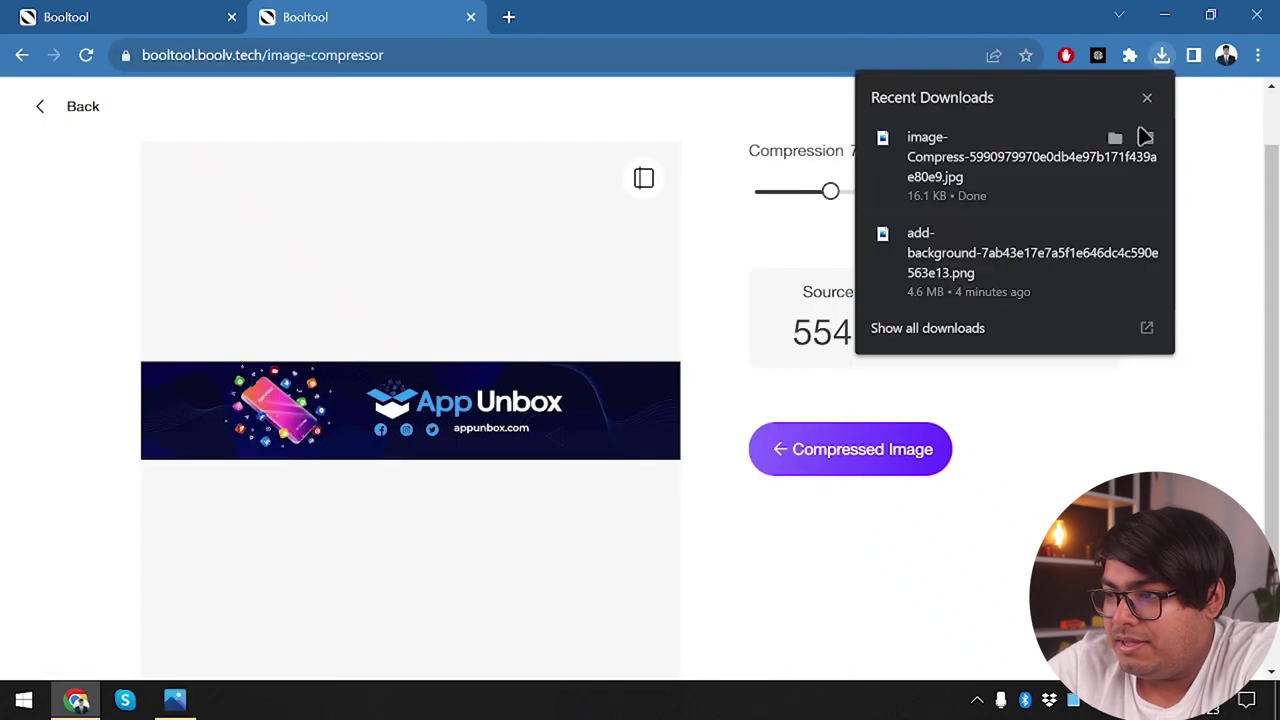
left_click(1115, 137)
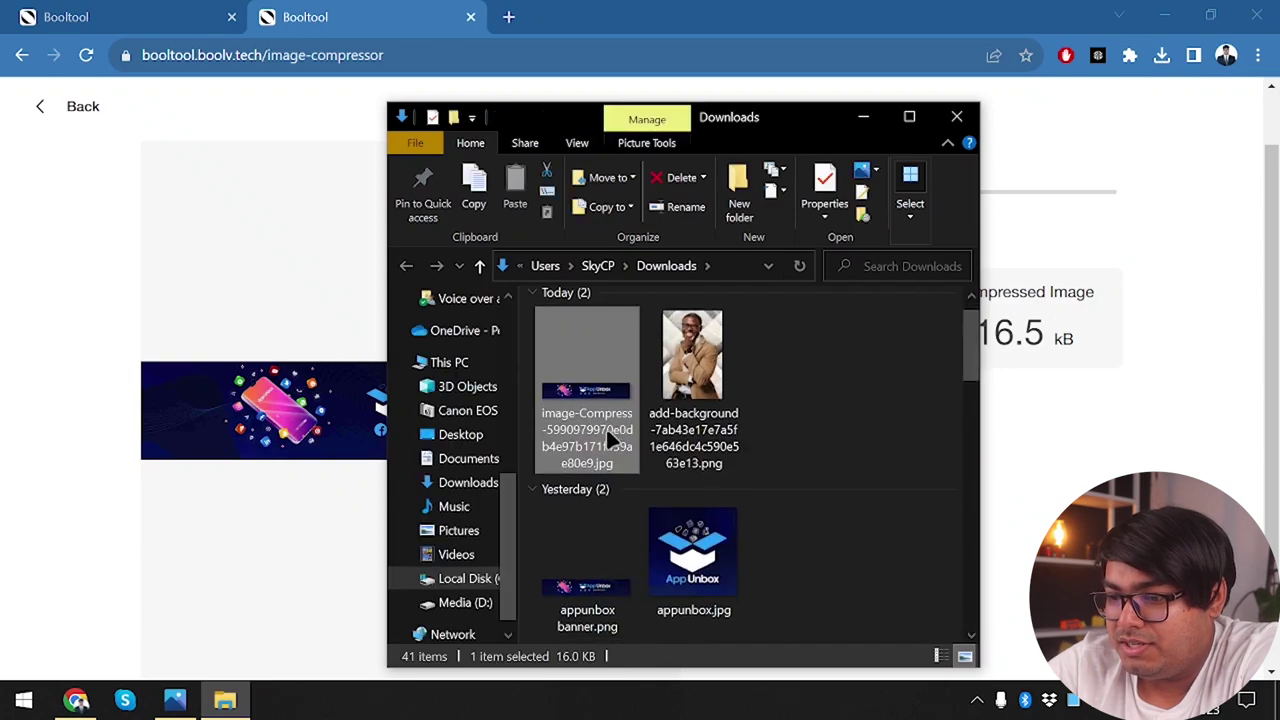
Open appunbox banner.png and snap it side by side with the compressed banner in Photos
left_click(591, 518)
double_click(590, 522)
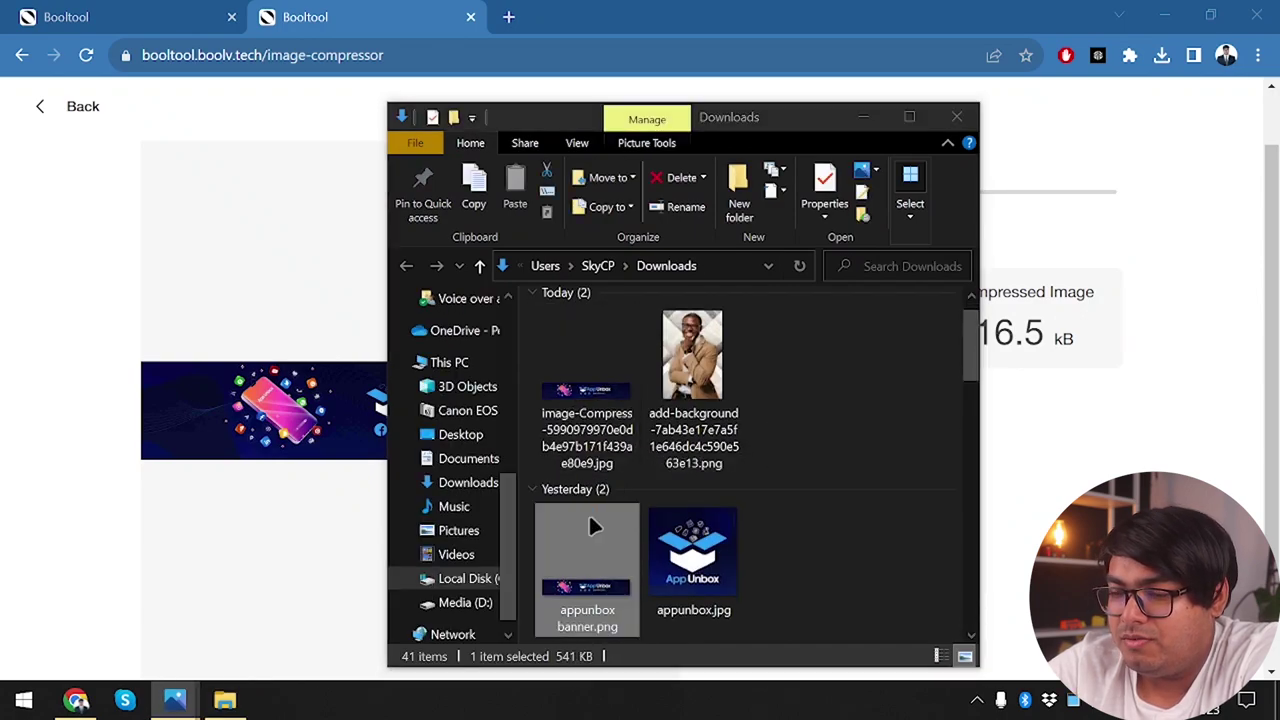
left_click_drag(531, 51, 1278, 360)
left_click(324, 453)
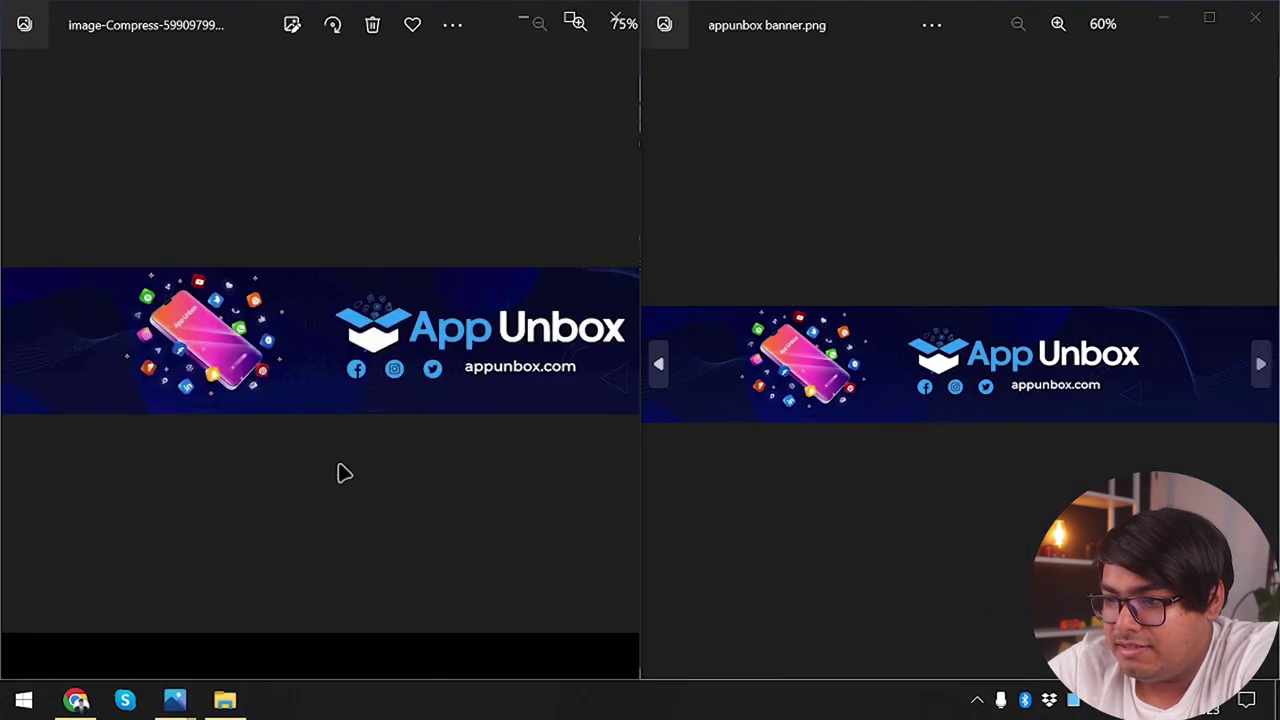
Zoom both banners to 120%, pan each to the App Unbox logo, and close the compressed viewer
scroll(818, 385, "up", 3)
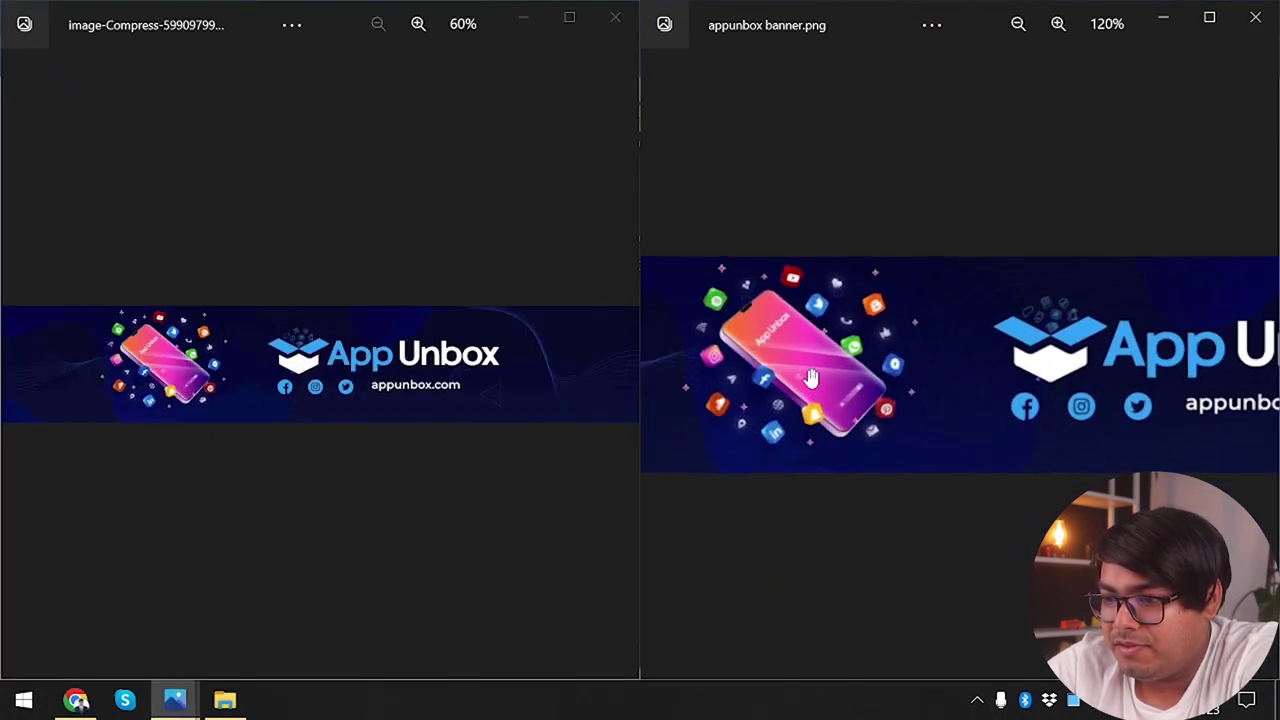
scroll(163, 338, "up", 3)
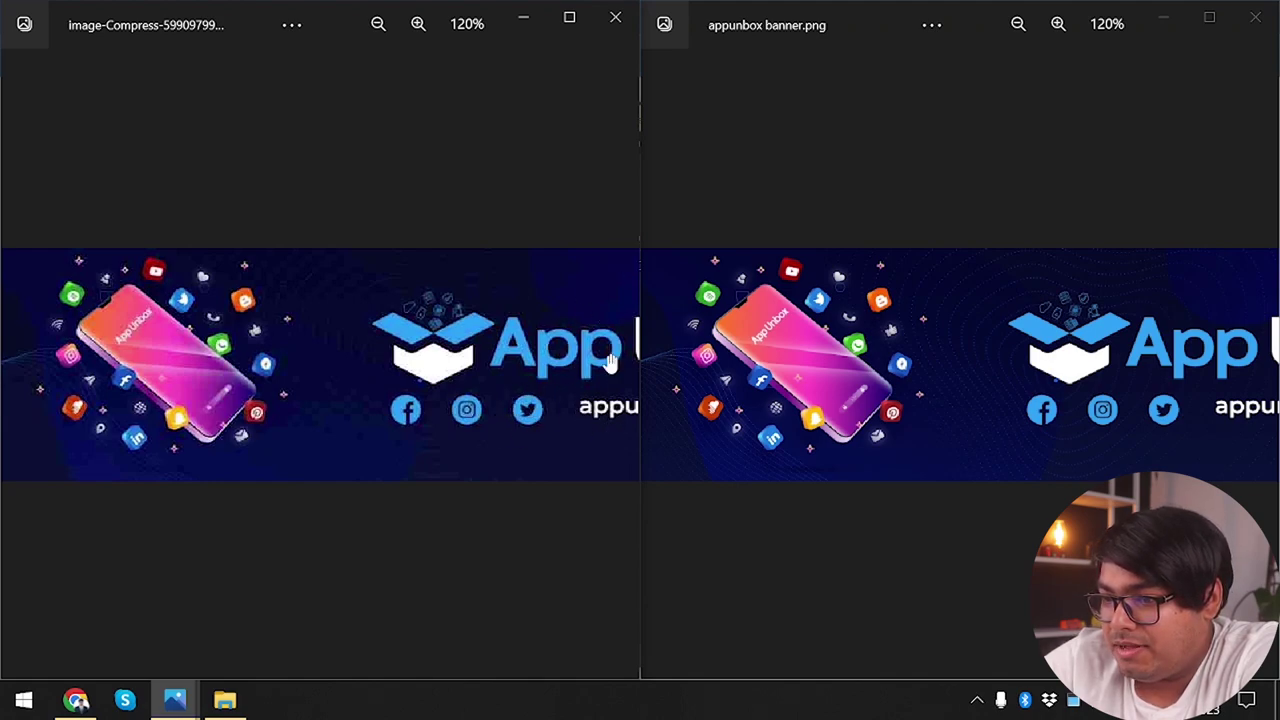
left_click_drag(540, 392, 305, 395)
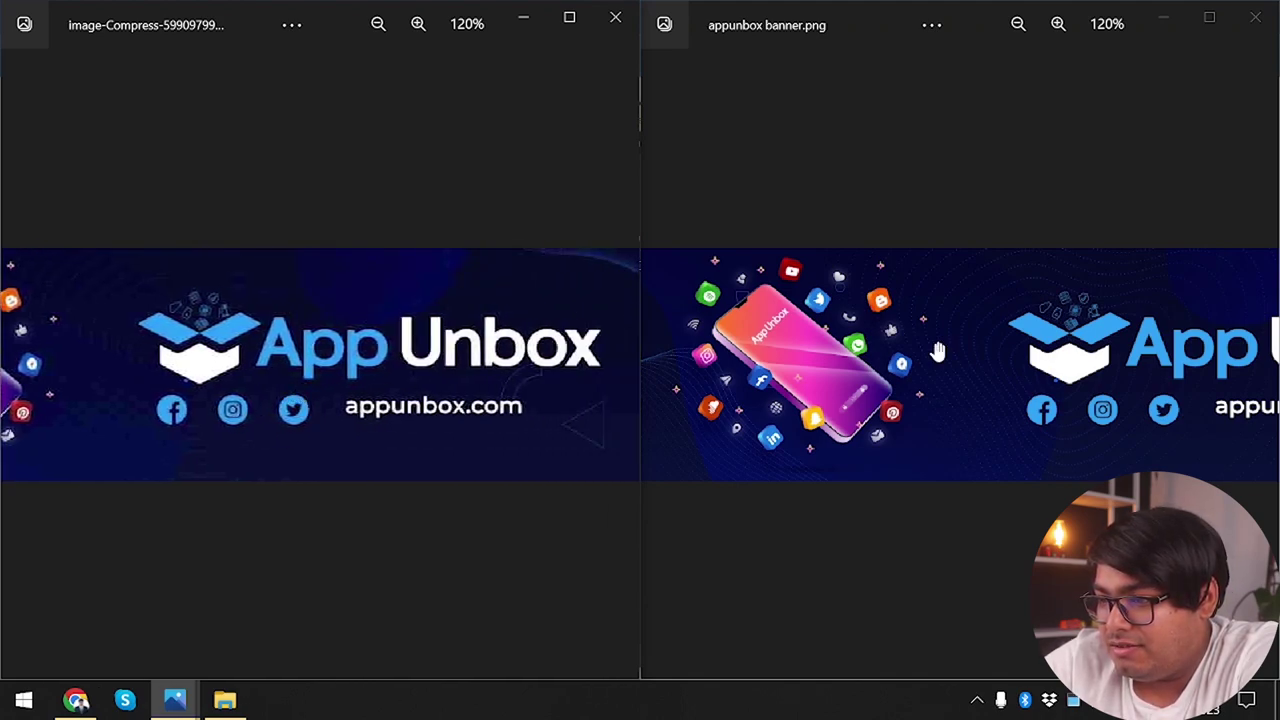
left_click_drag(1122, 368, 911, 405)
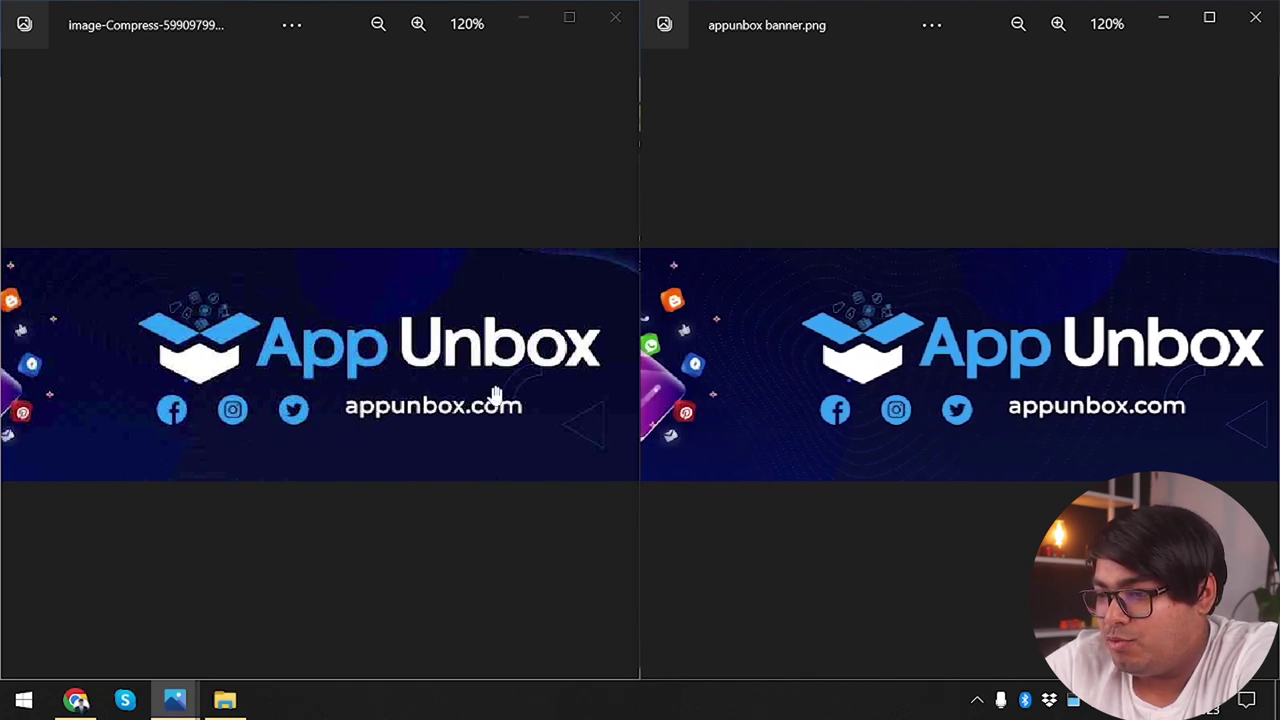
left_click(615, 18)
Close the original banner viewer and return Booltool's compressor to its upload page
left_click(1258, 22)
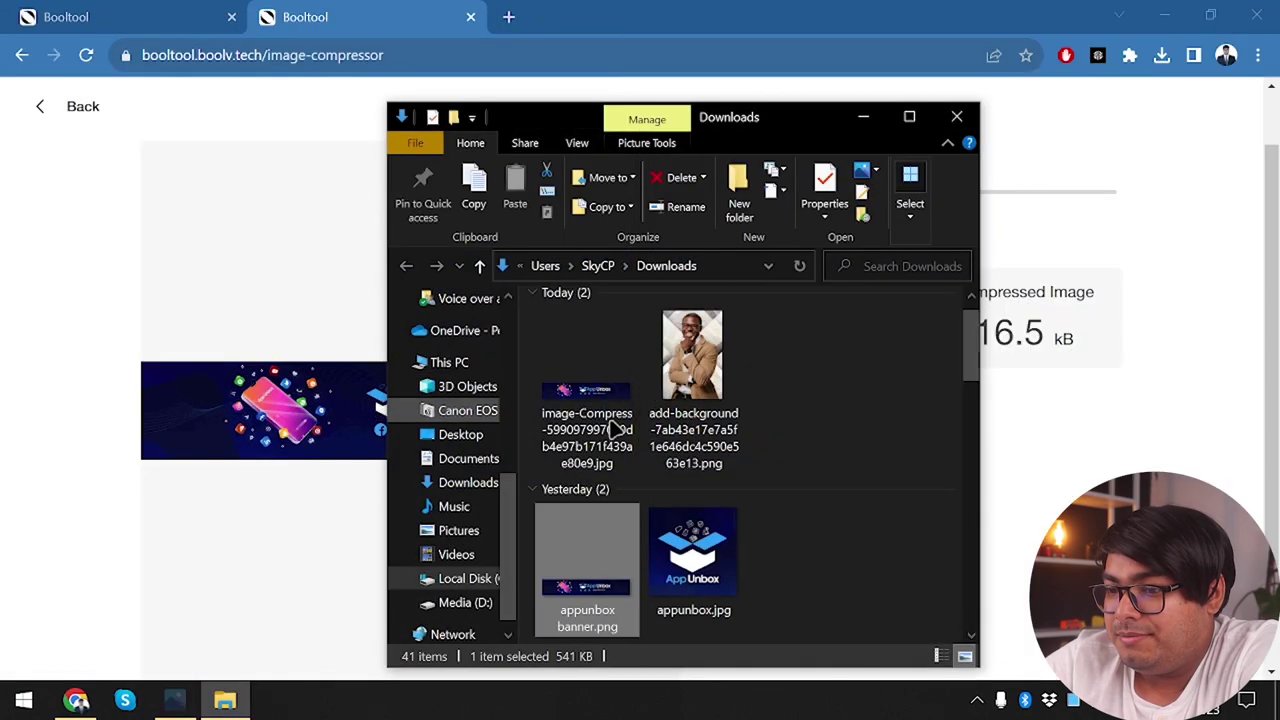
left_click(716, 8)
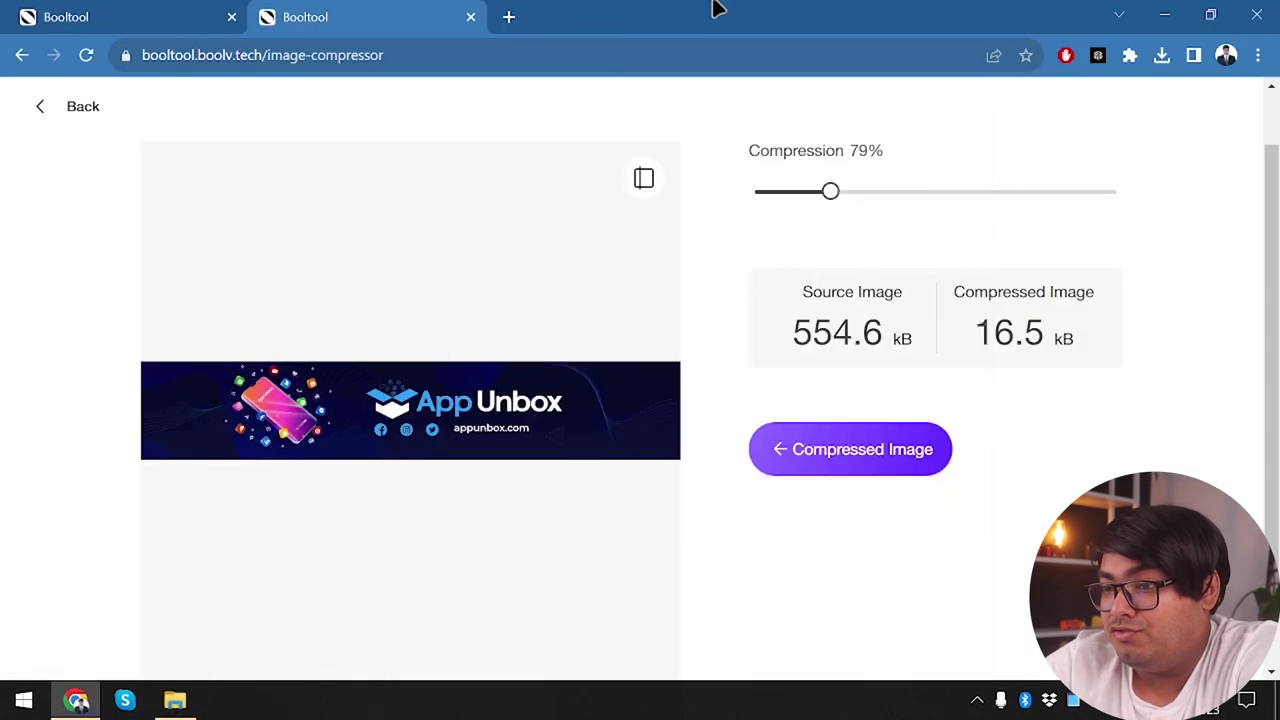
left_click(36, 106)
Upload the add-background portrait into Photo Animation Effects to generate Snowfall, Sakura and Solar Flare previews
left_click(47, 105)
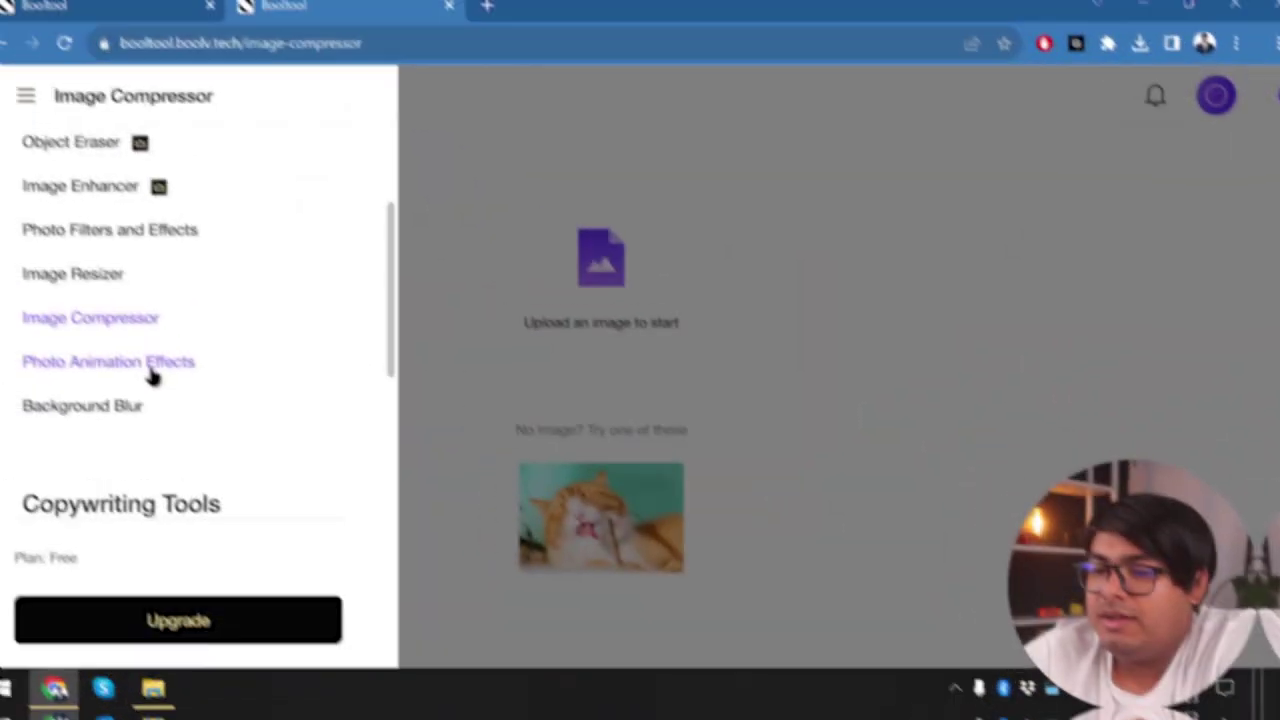
left_click(172, 386)
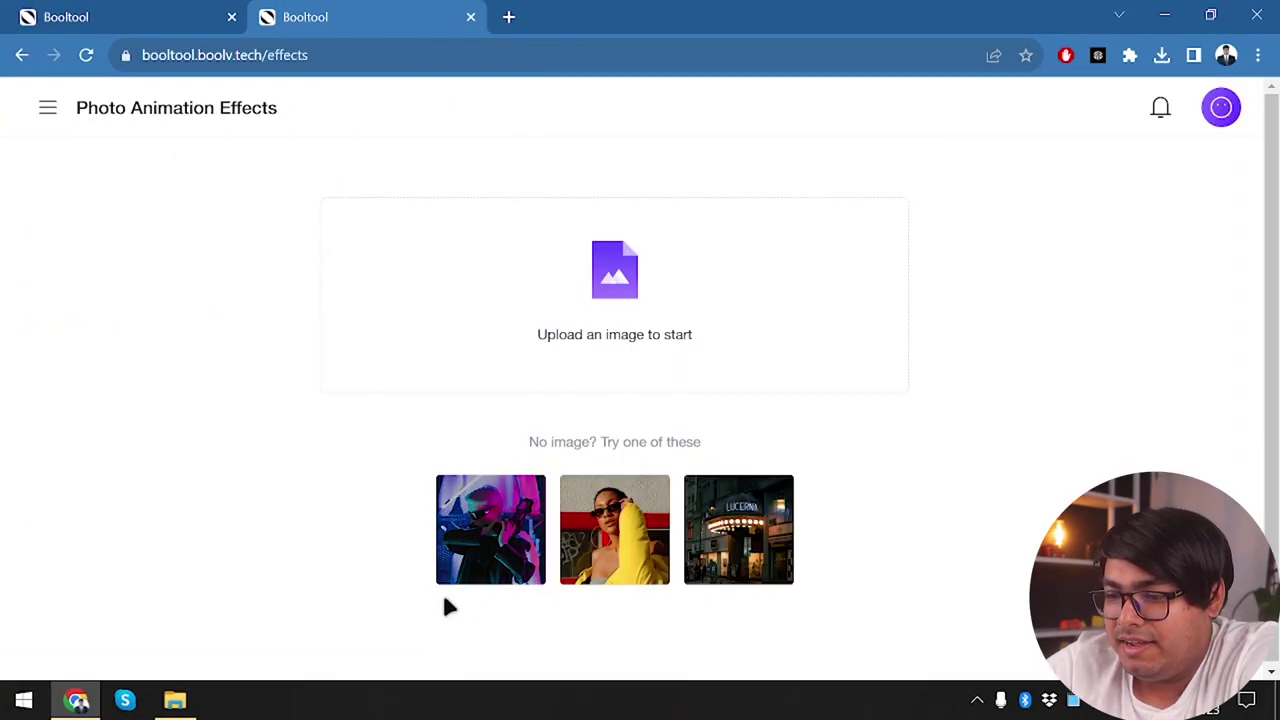
left_click(646, 263)
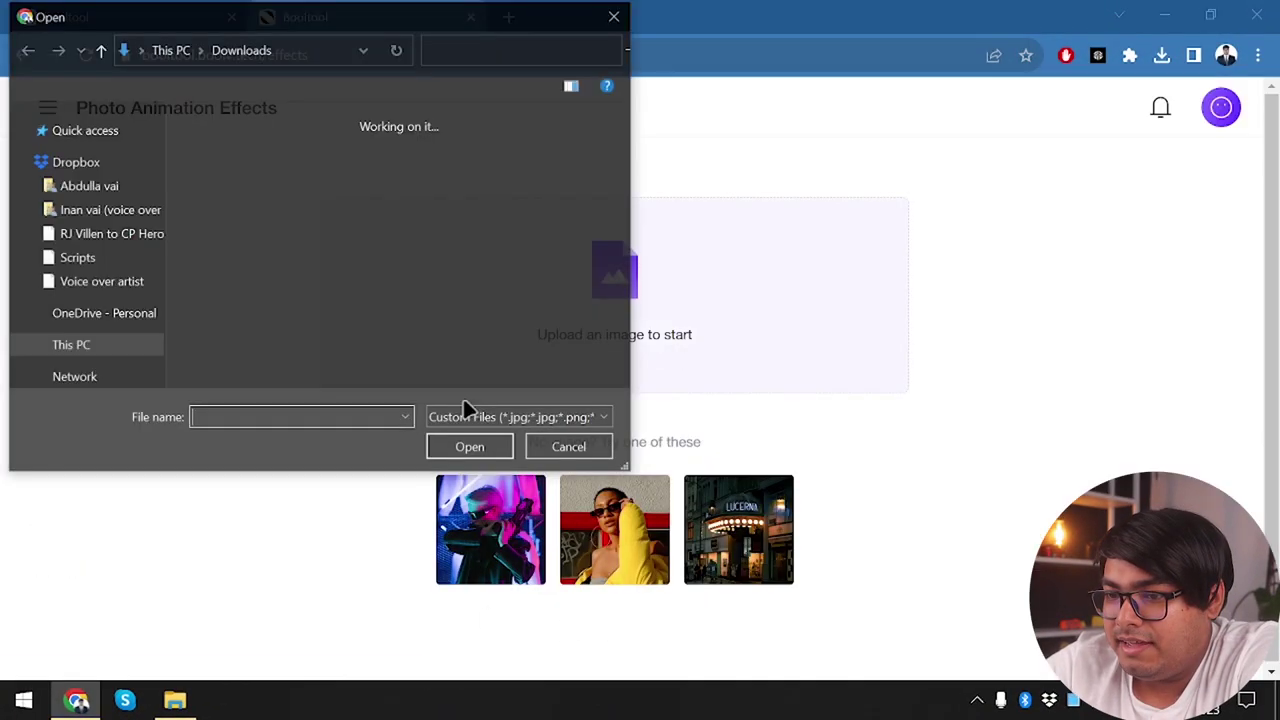
double_click(340, 180)
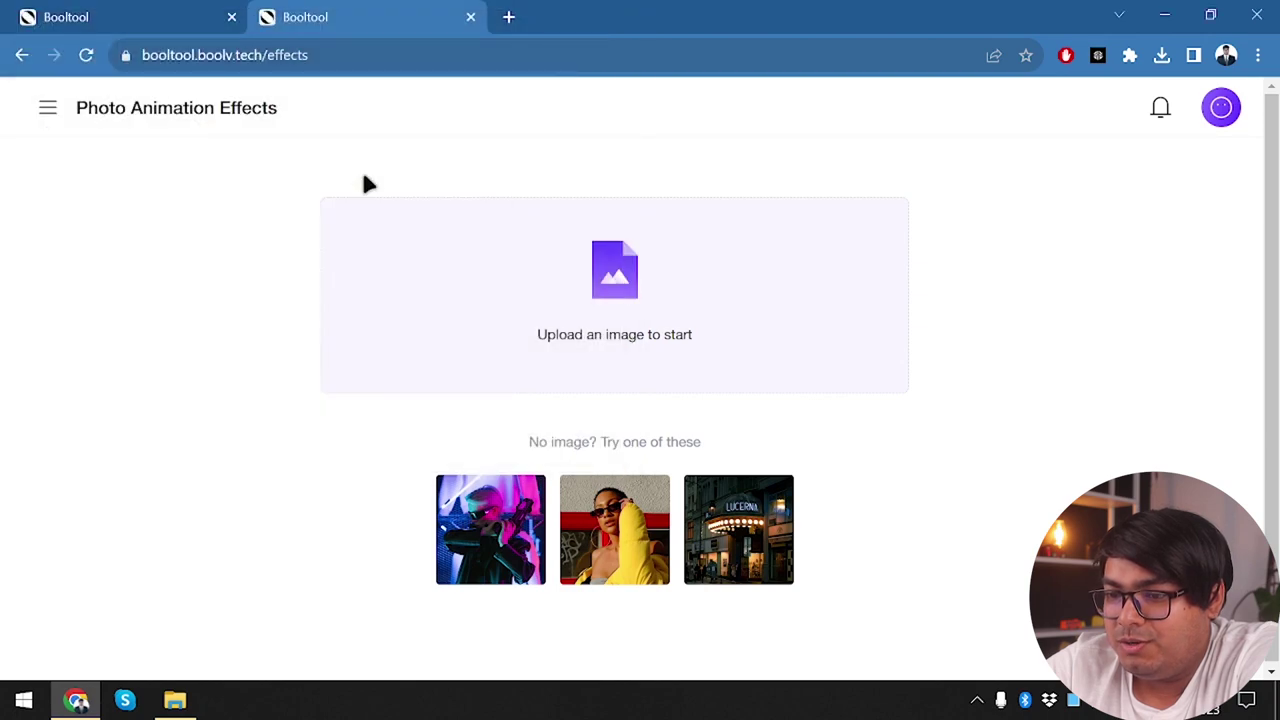
scroll(455, 541, "down", 1)
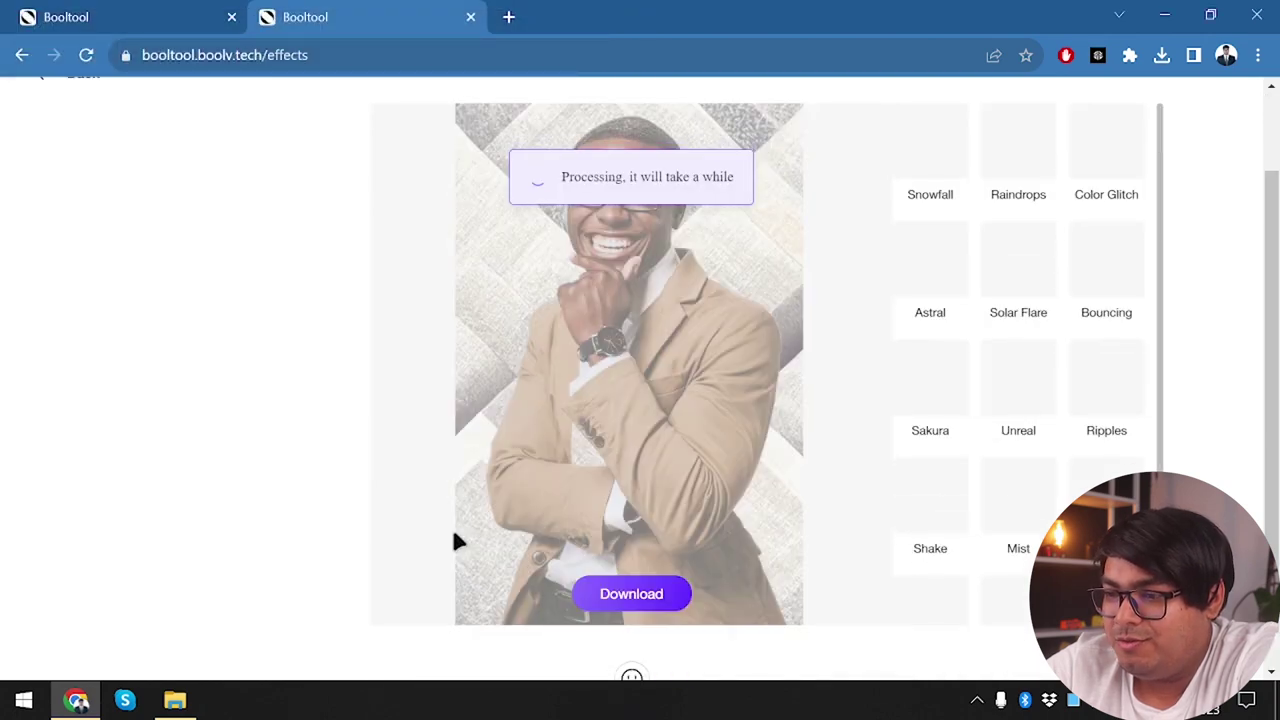
scroll(455, 541, "up", 1)
scroll(453, 535, "down", 1)
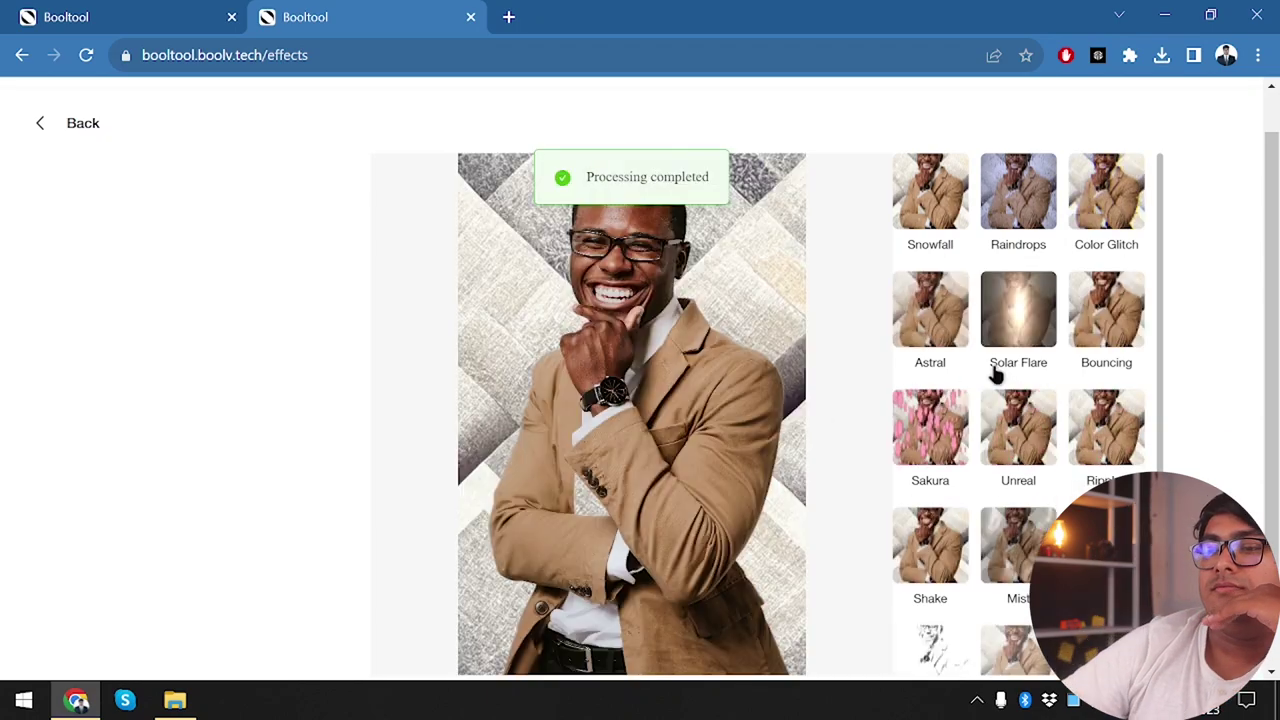
Preview the portrait with Snowfall, Raindrops, Color Glitch, Astral, Solar Flare, Bouncing, Sakura and Unreal effects
left_click(946, 205)
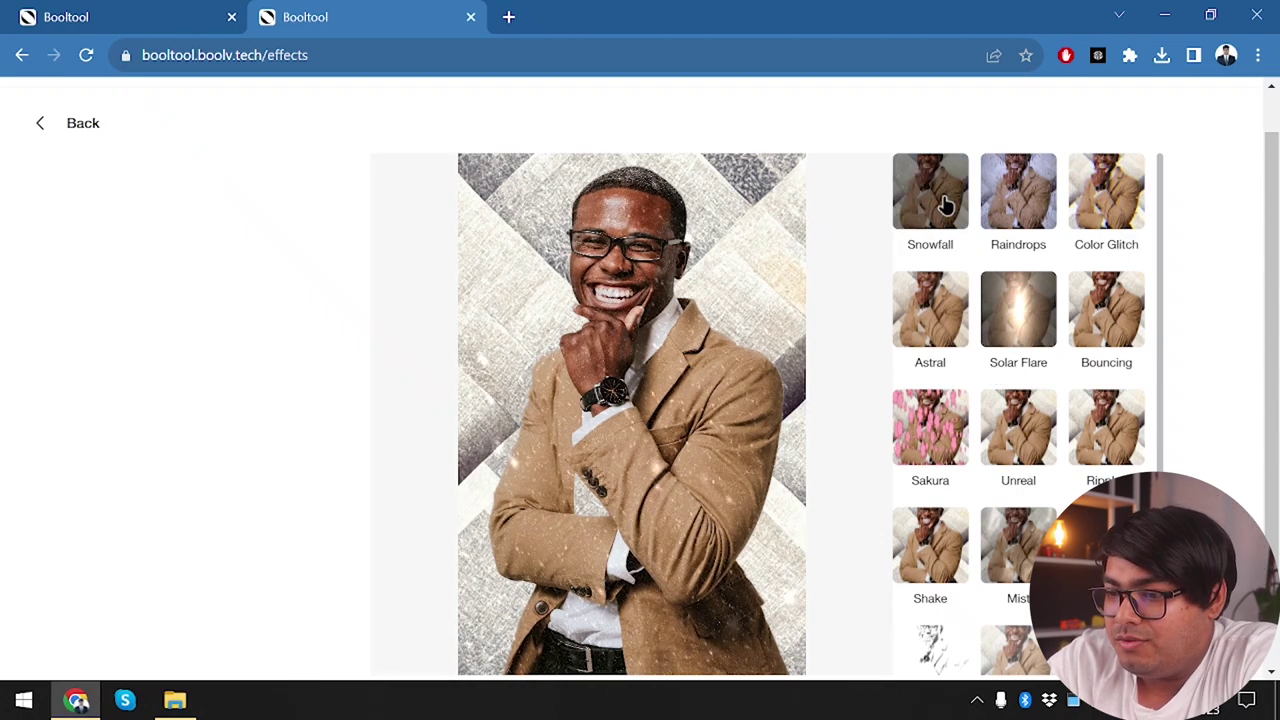
left_click(1012, 210)
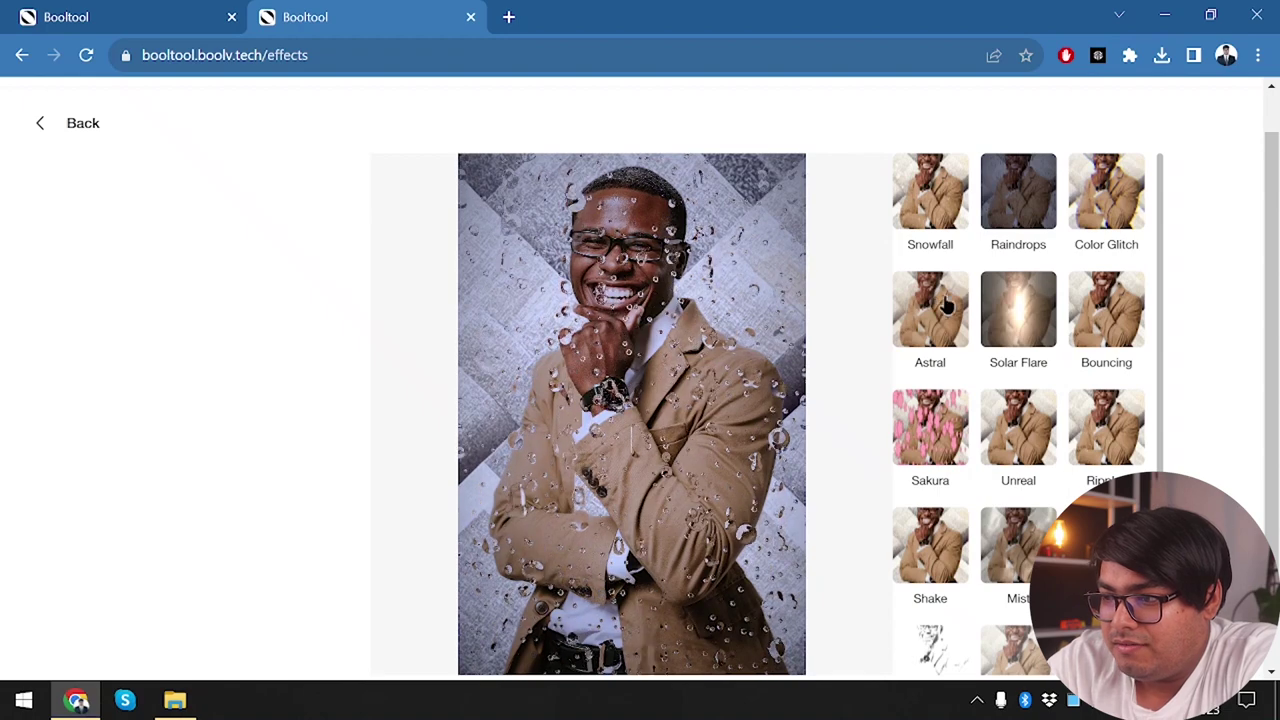
left_click(1090, 217)
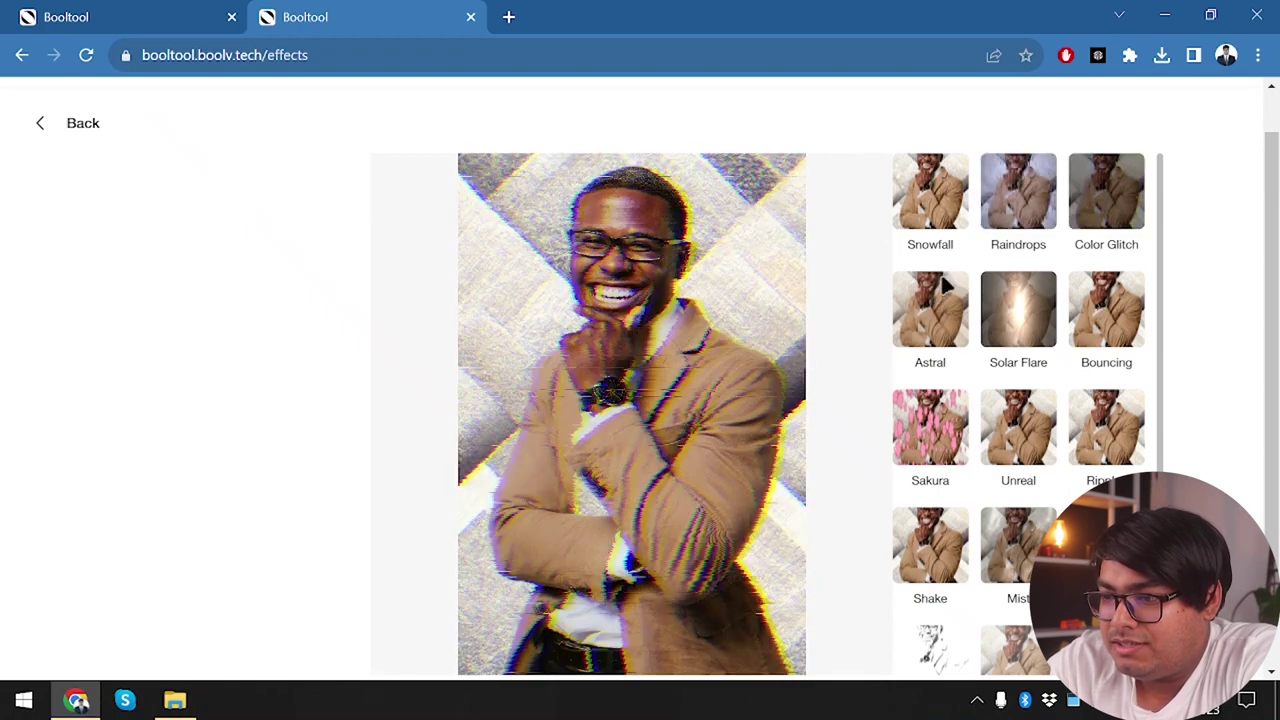
left_click(926, 327)
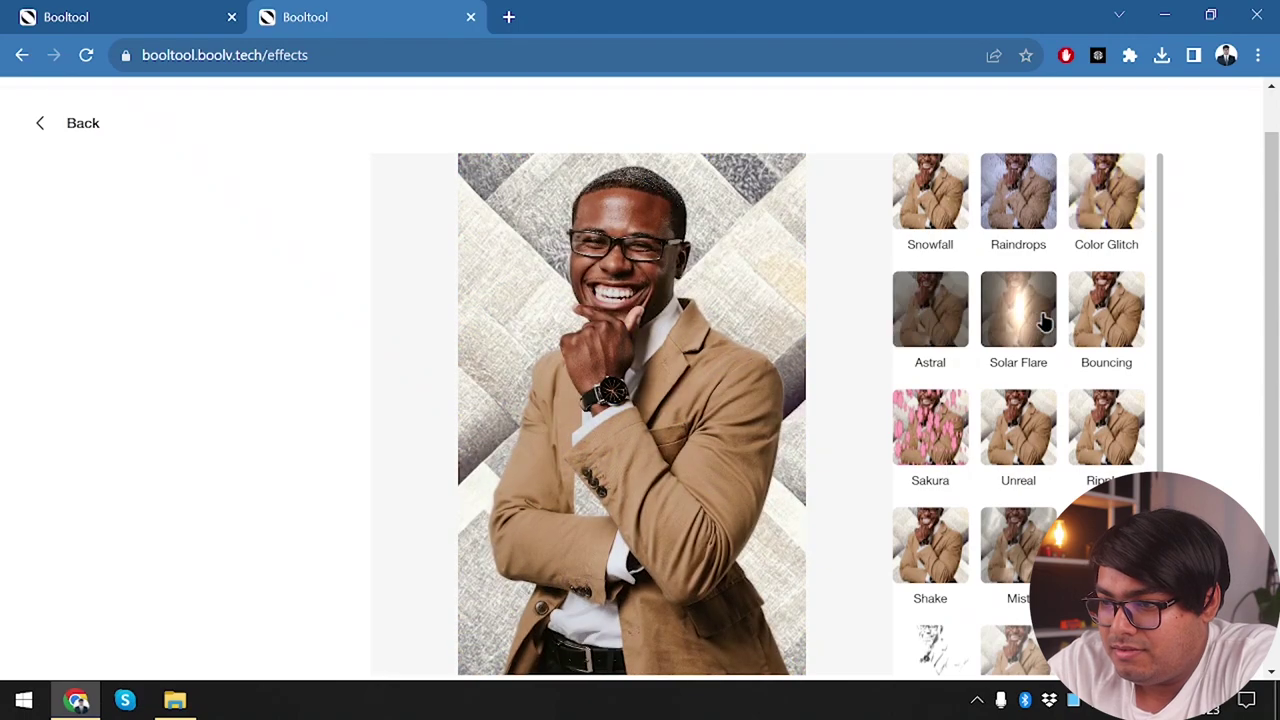
left_click(1042, 320)
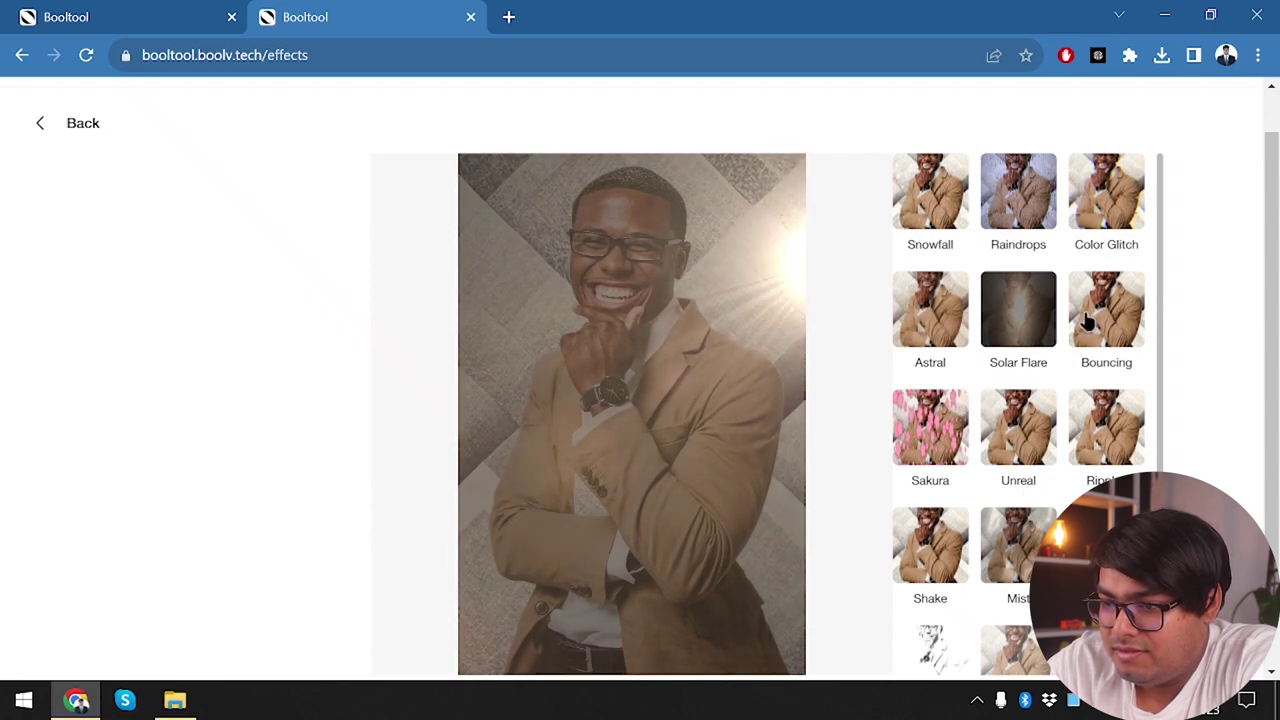
left_click(1087, 320)
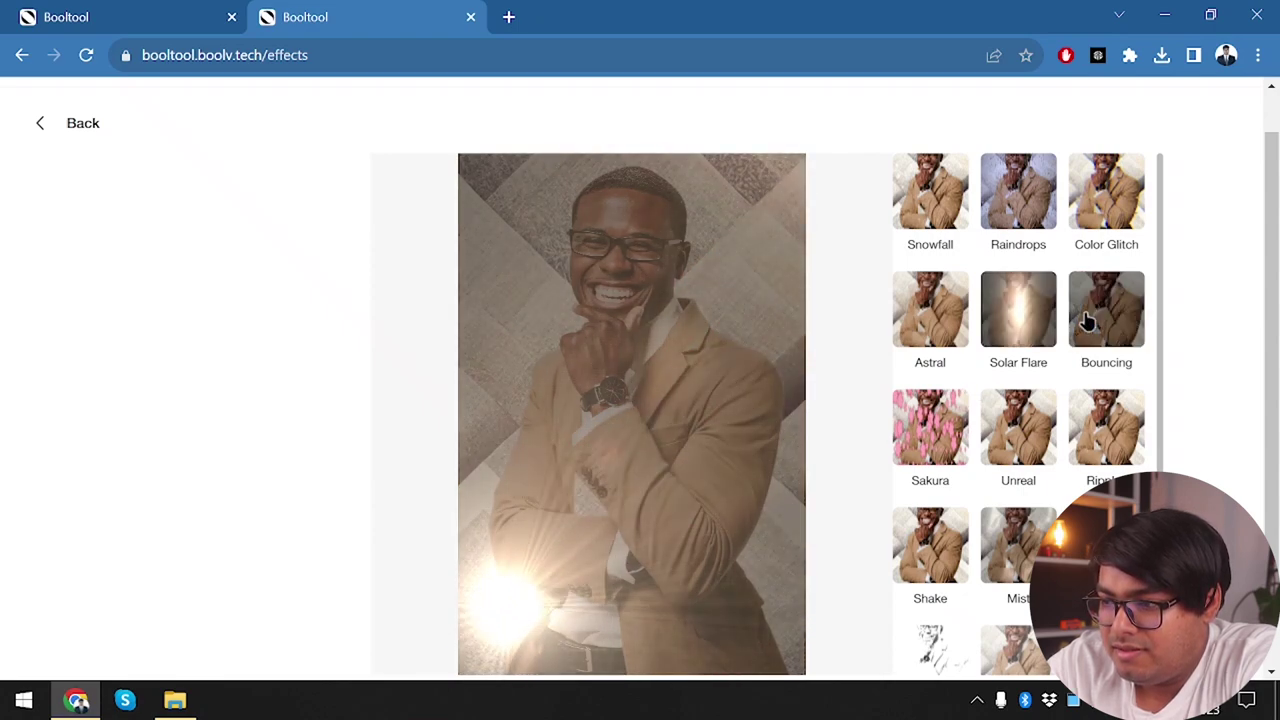
left_click(933, 430)
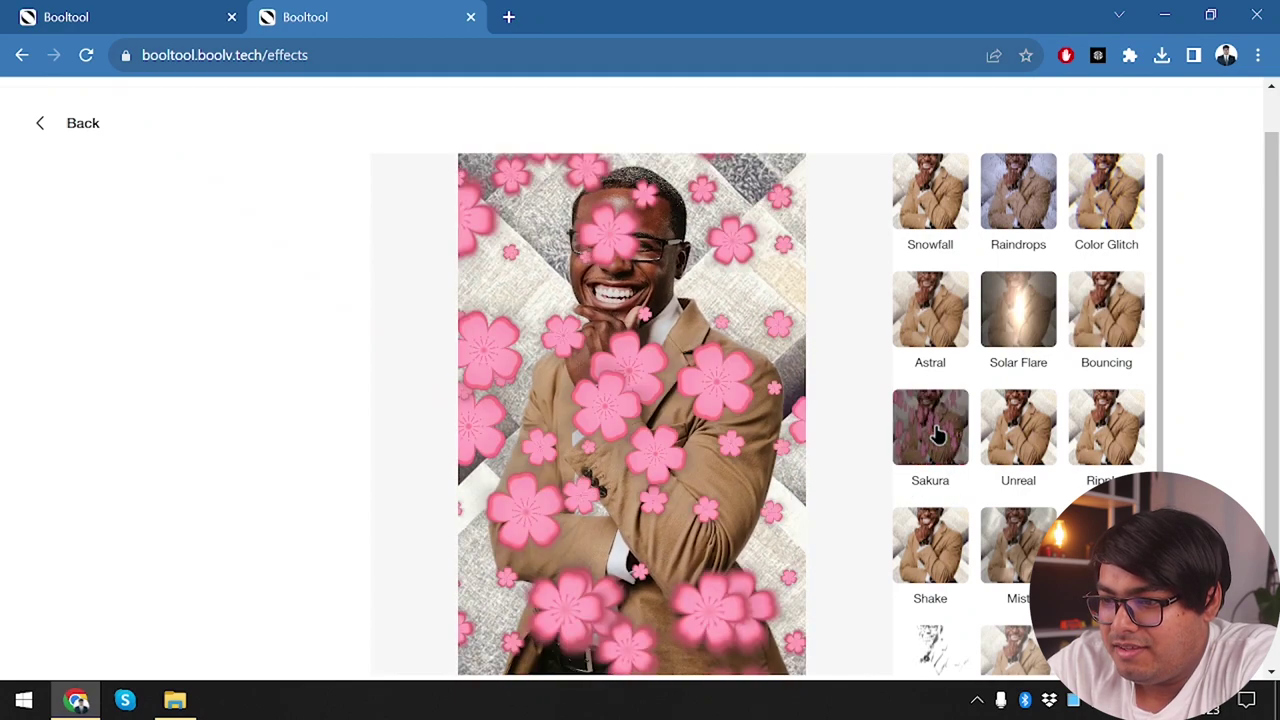
left_click(1016, 427)
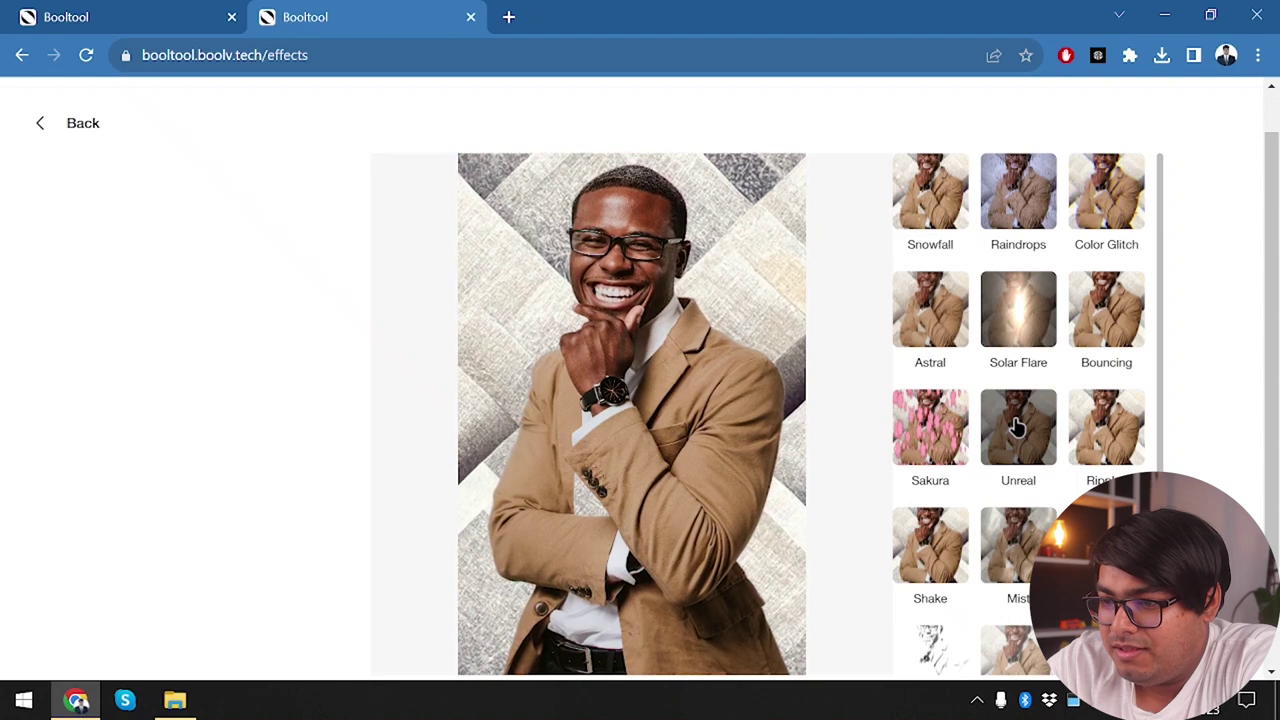
Preview the portrait with the Shake, Mist and Split effects
scroll(1015, 425, "down", 1)
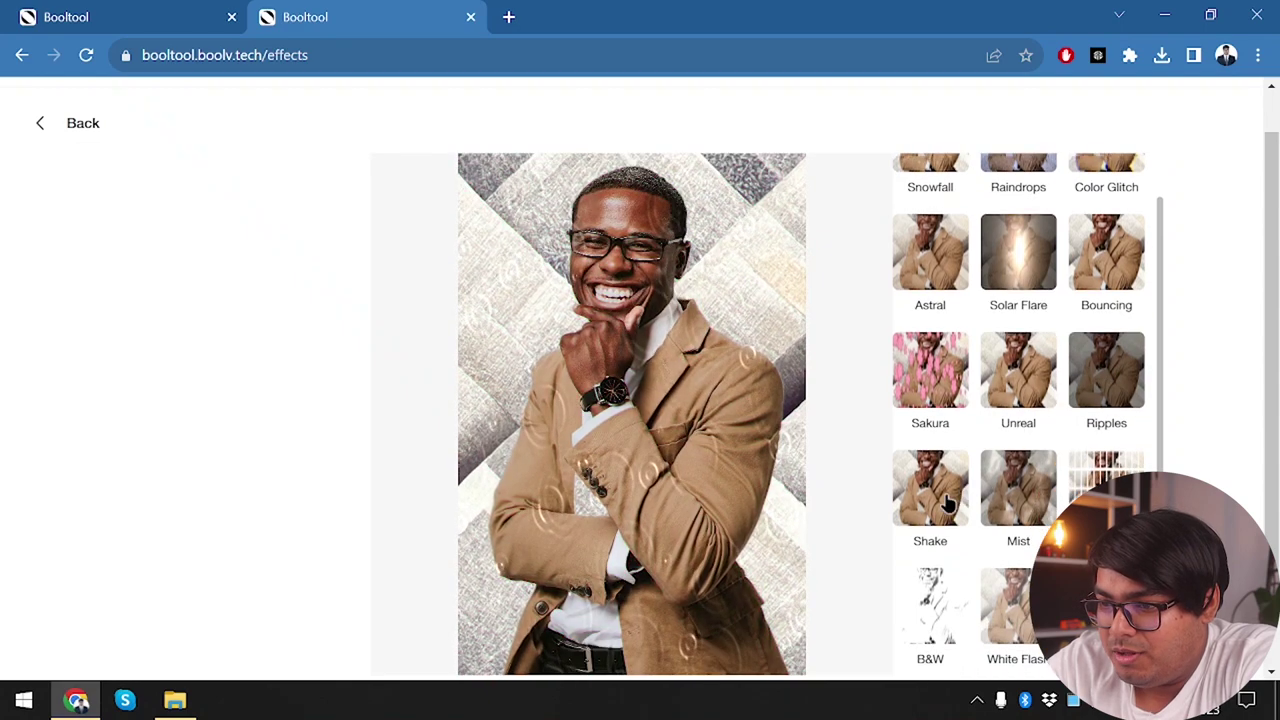
left_click(963, 497)
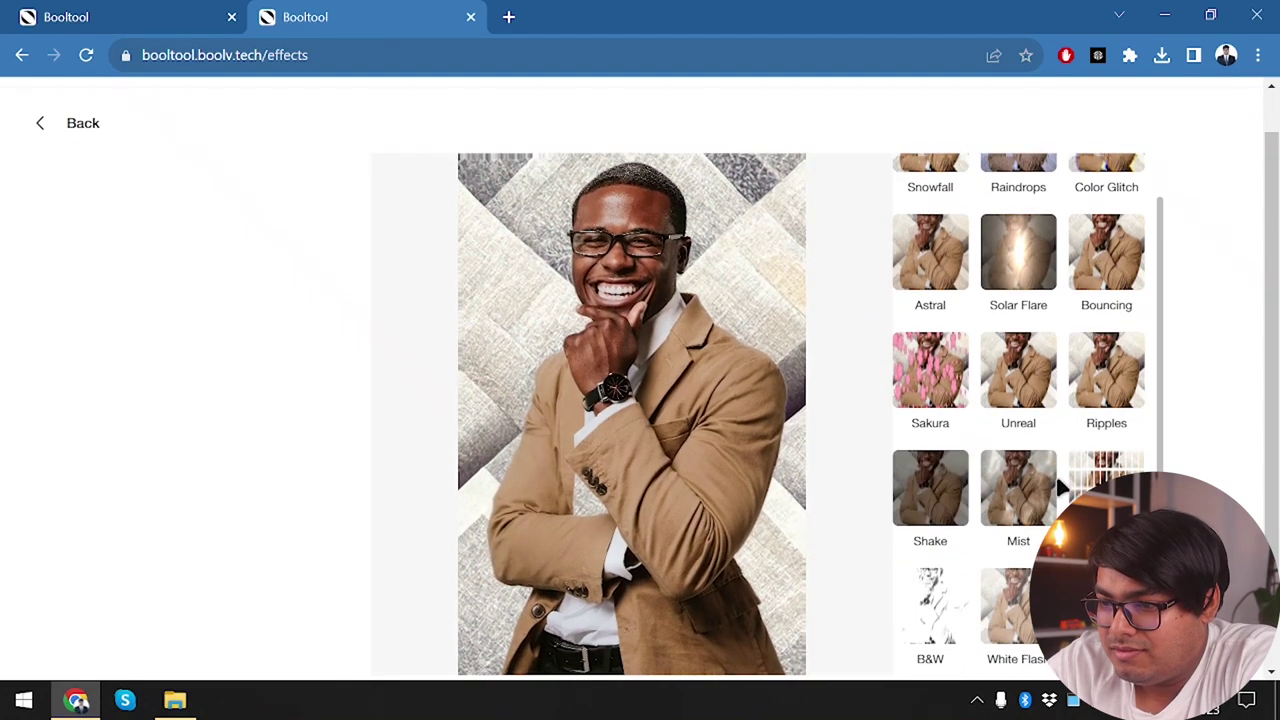
left_click(1013, 507)
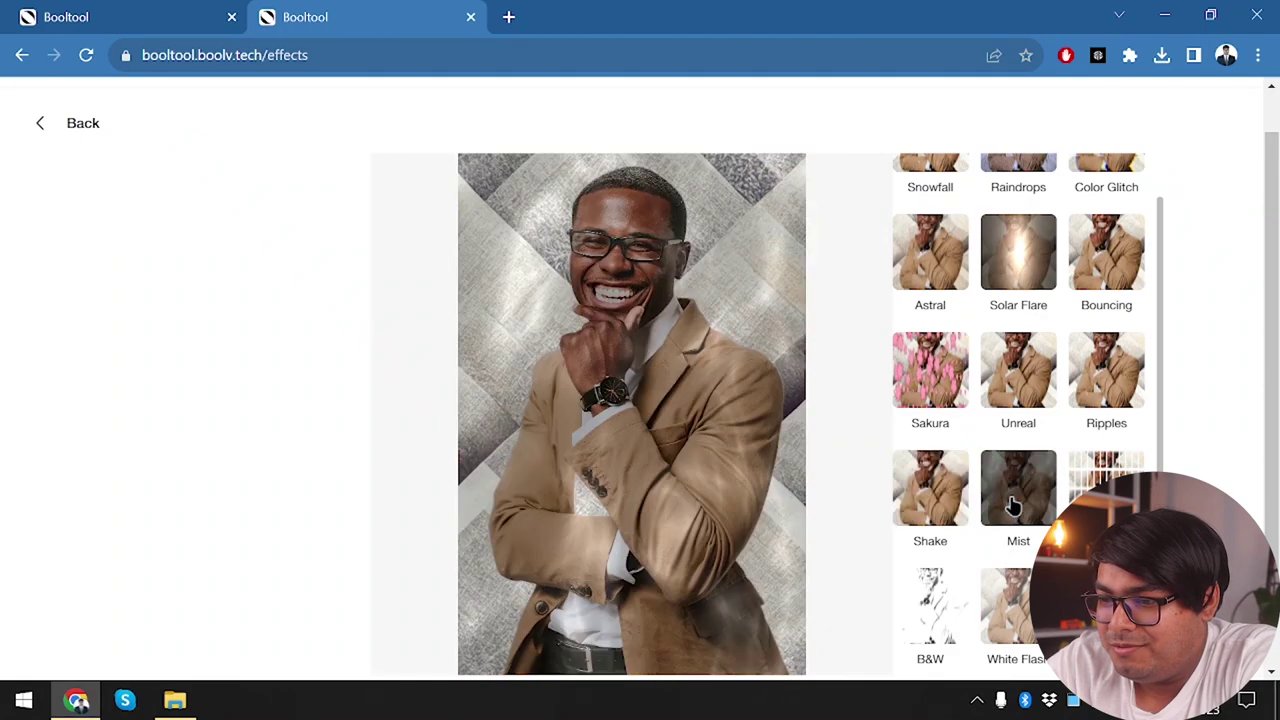
left_click(1100, 478)
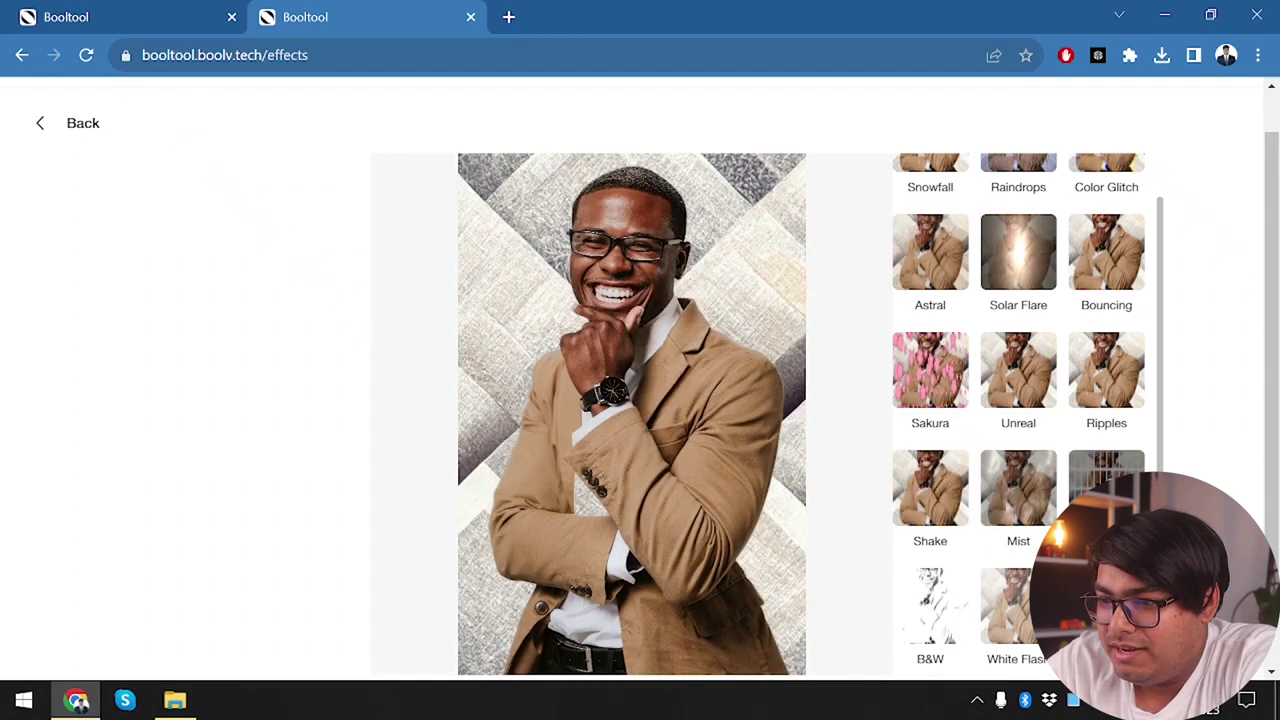
Preview the B&W, White Flash, Colorful and Vintage Blur effects on the portrait
scroll(1018, 400, "down", 1)
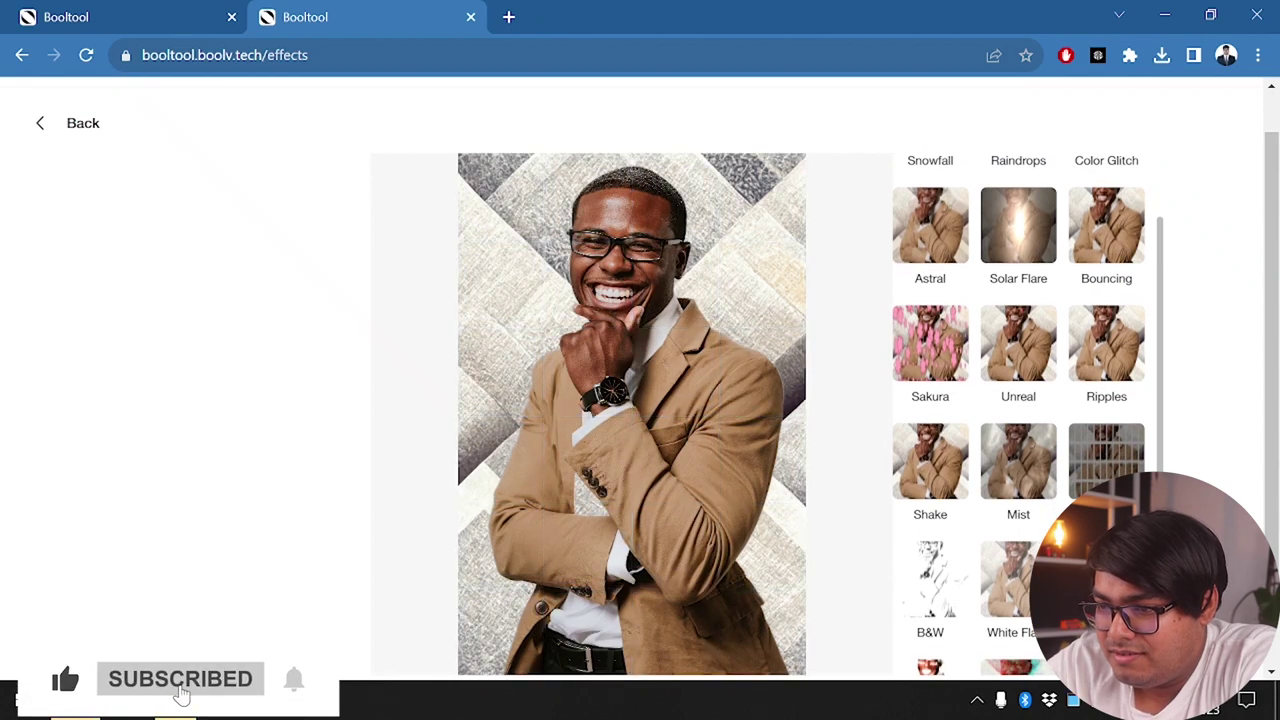
scroll(931, 486, "down", 1)
left_click(930, 486)
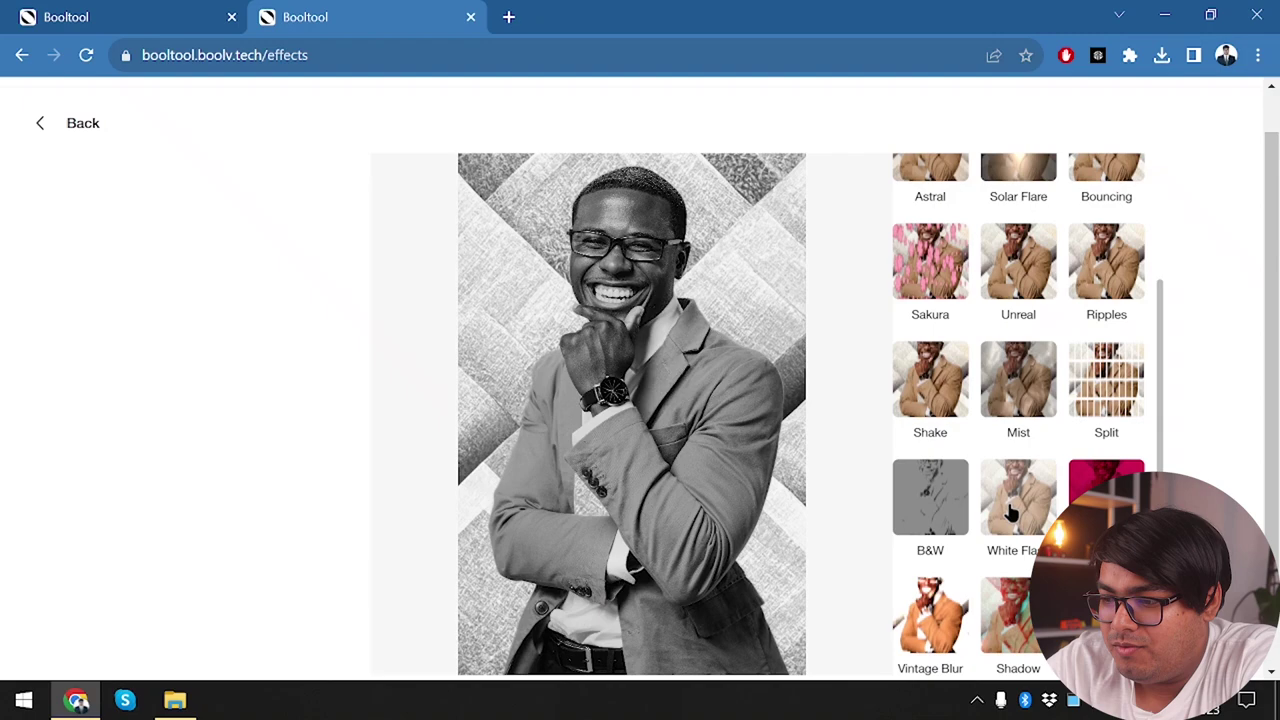
left_click(1012, 512)
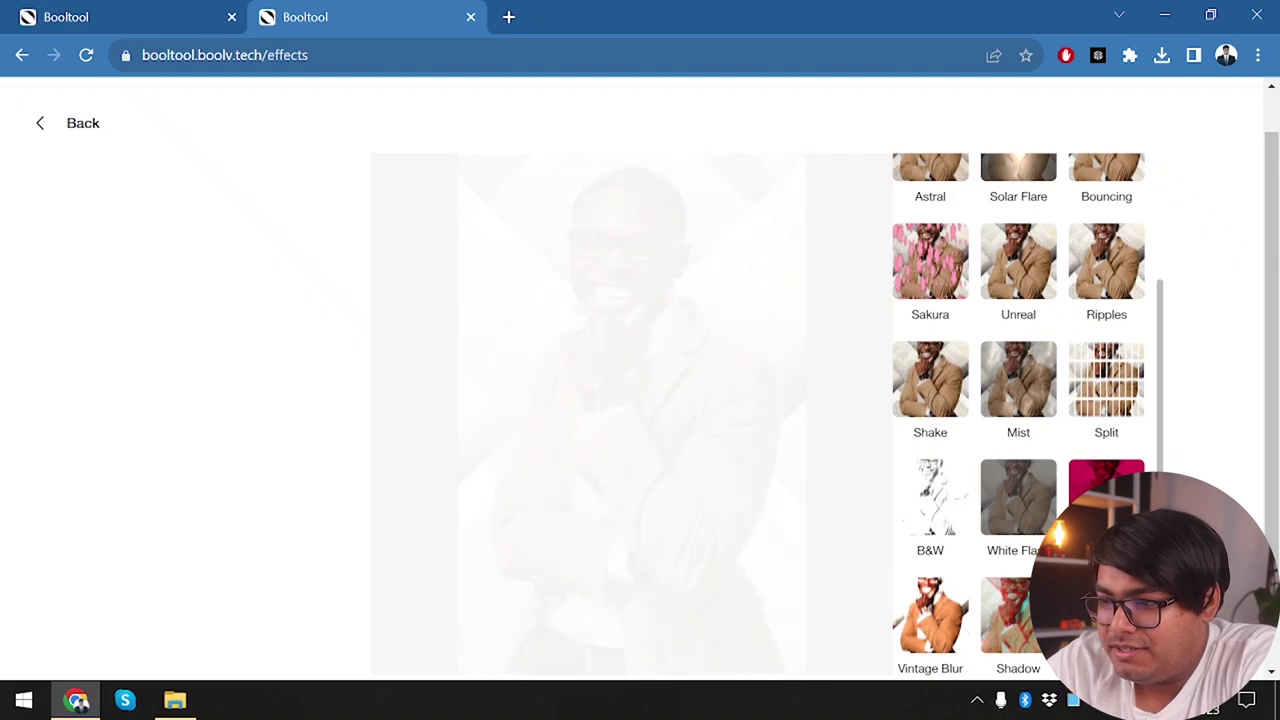
left_click(1106, 490)
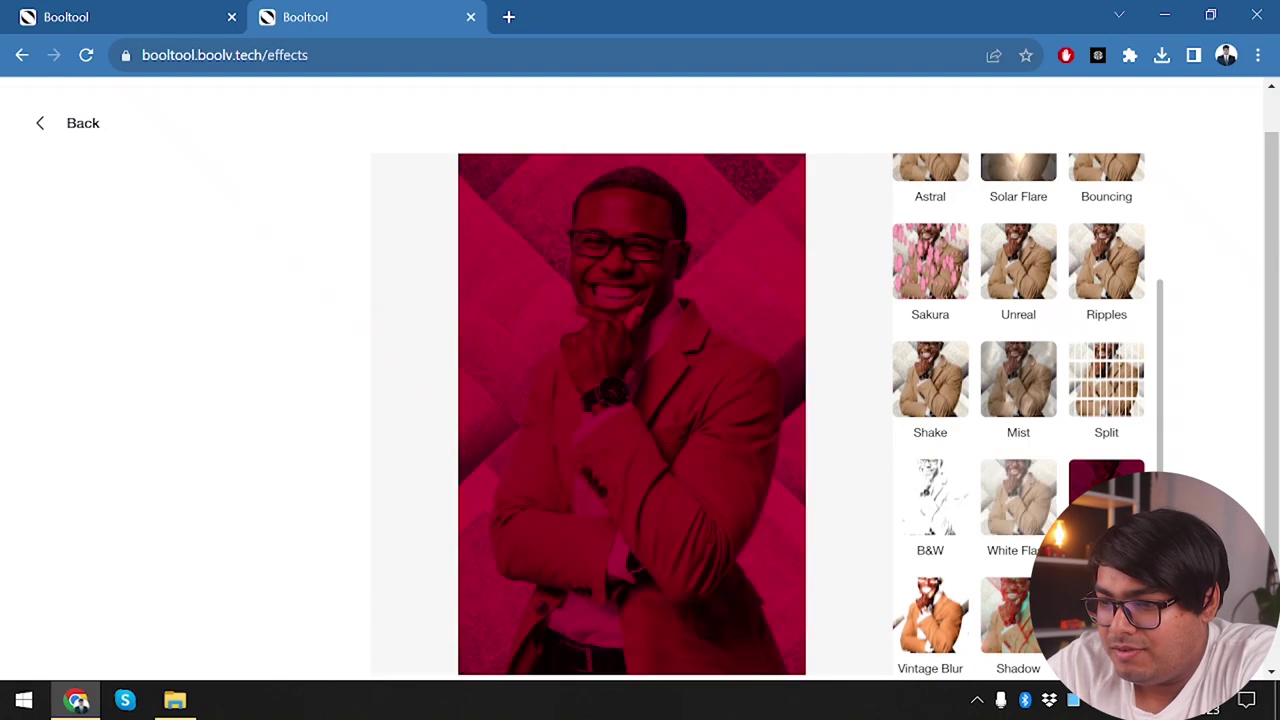
left_click(955, 620)
Apply the Shadow effect and look over the animated portrait result
scroll(951, 614, "down", 1)
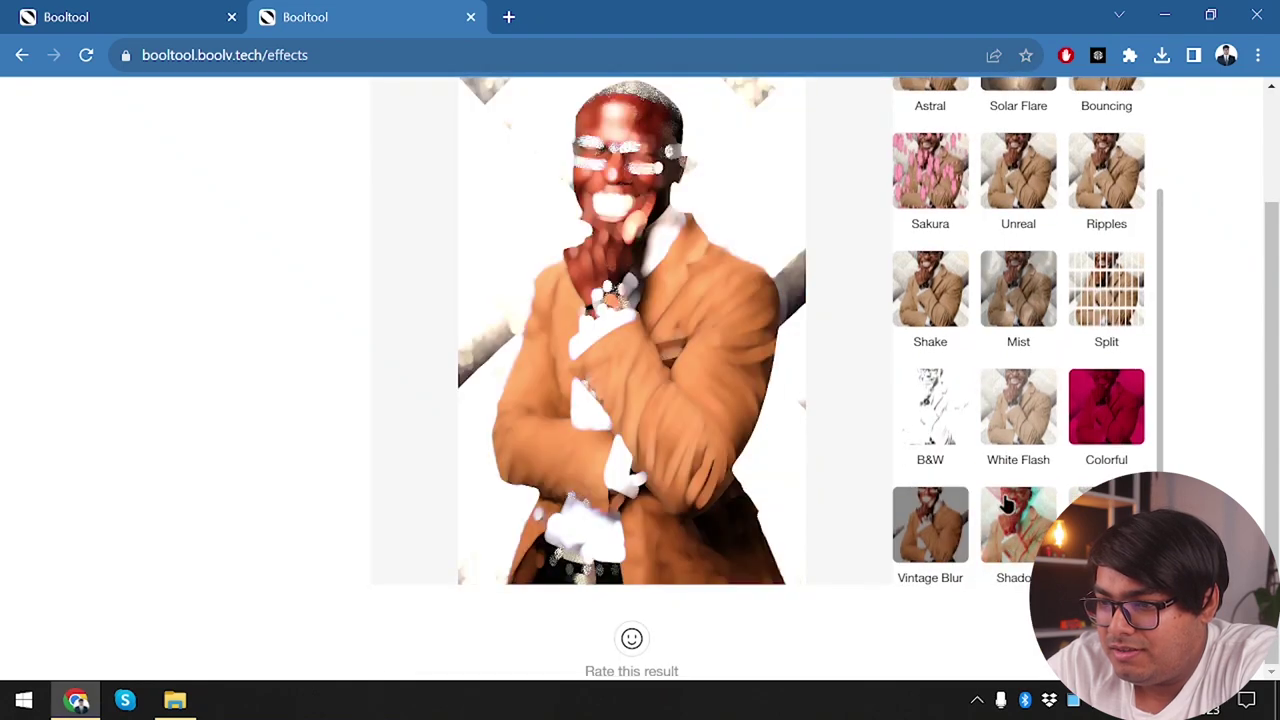
scroll(829, 491, "up", 2)
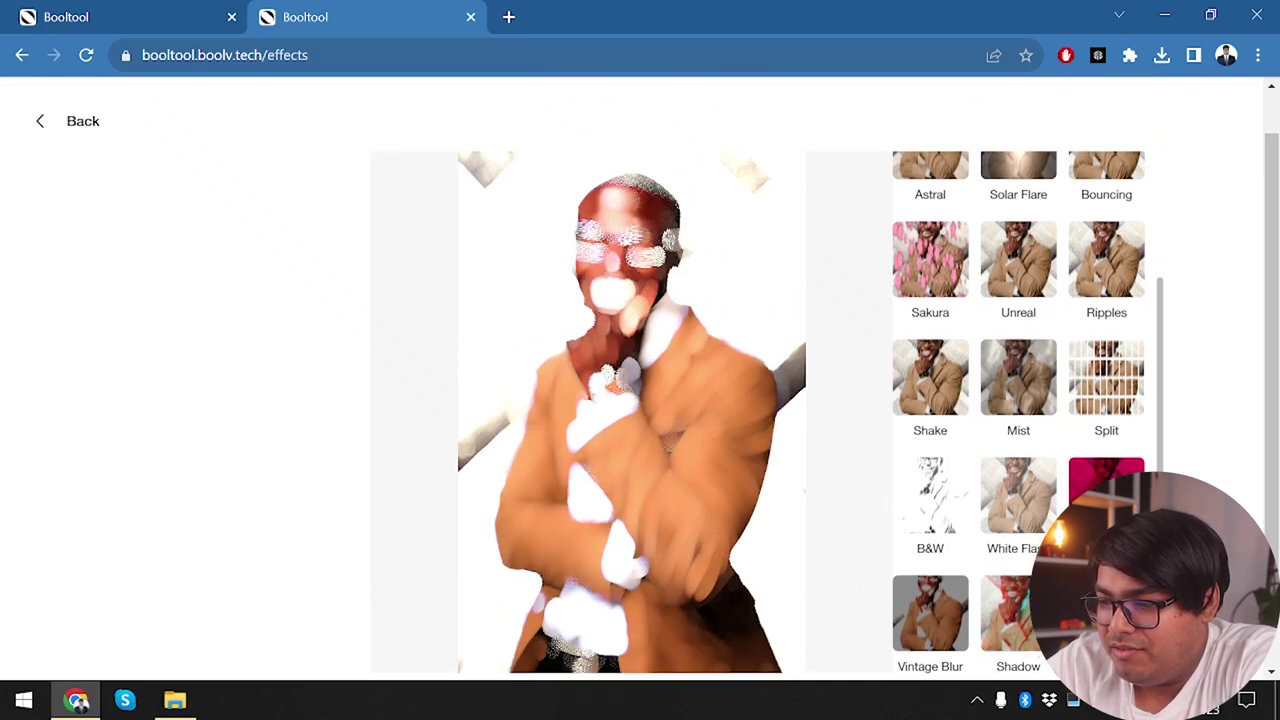
left_click(1007, 614)
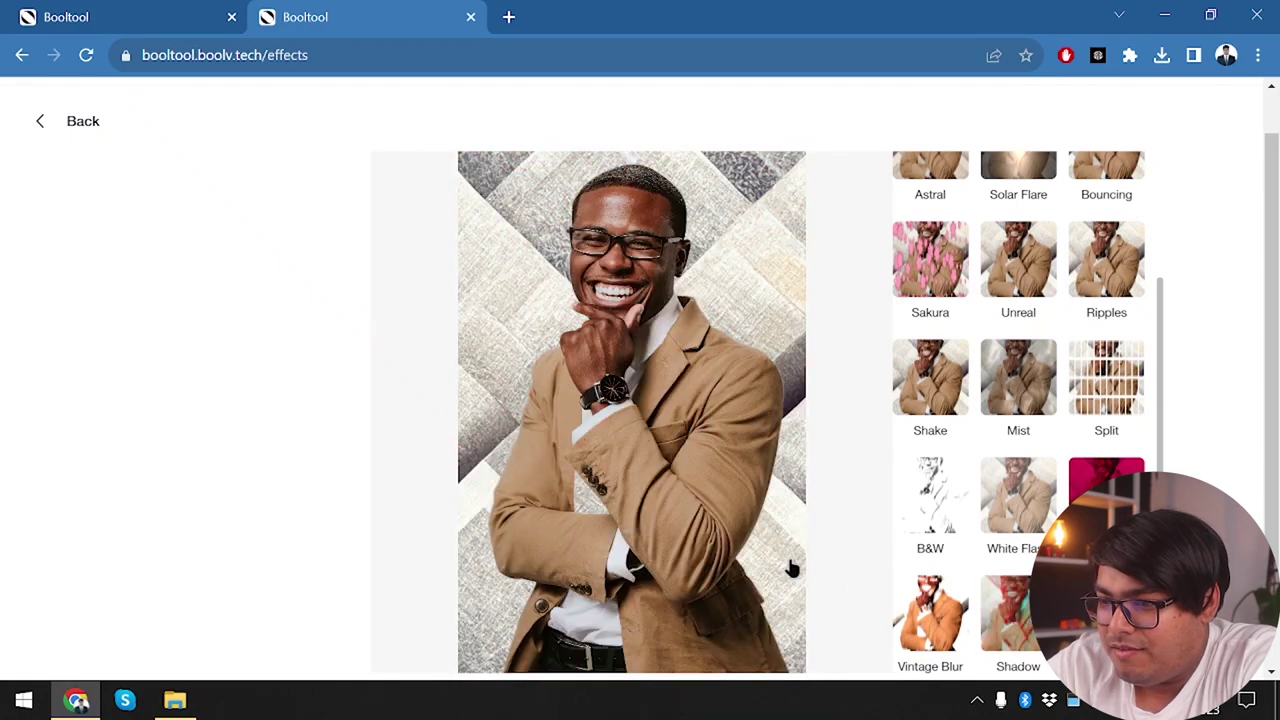
mouse_move(792, 567)
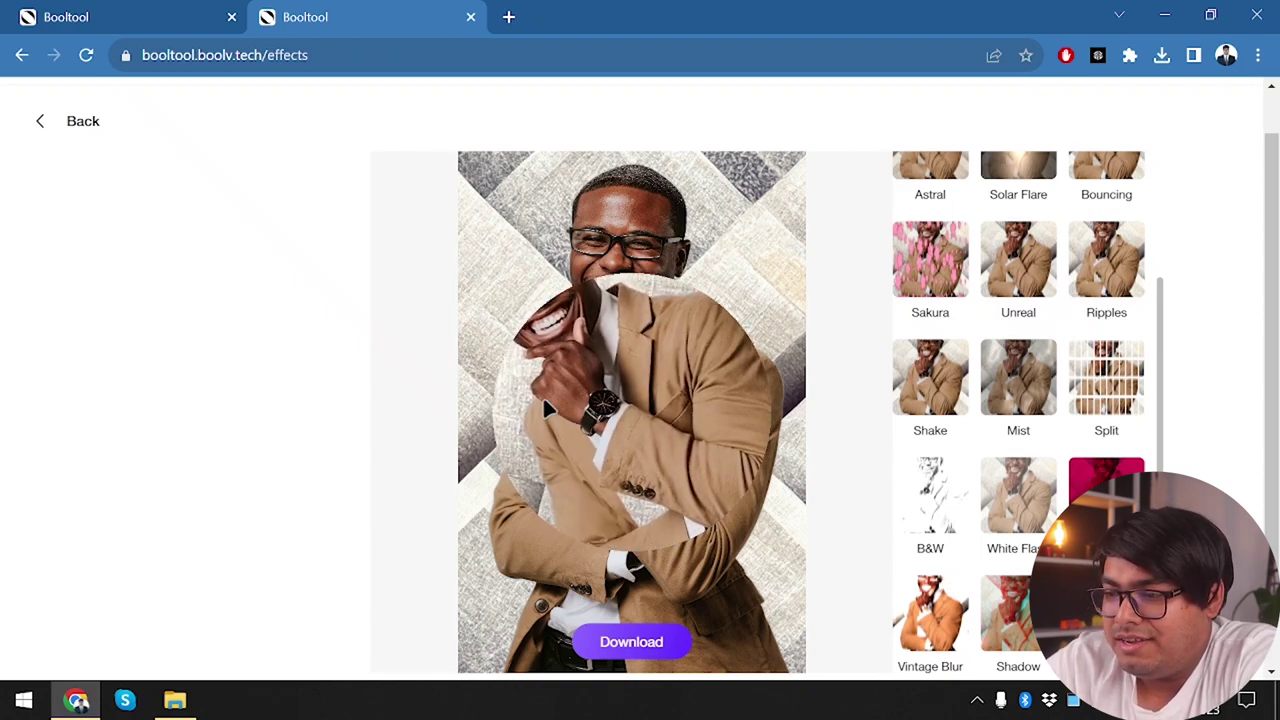
scroll(960, 455, "down", 1)
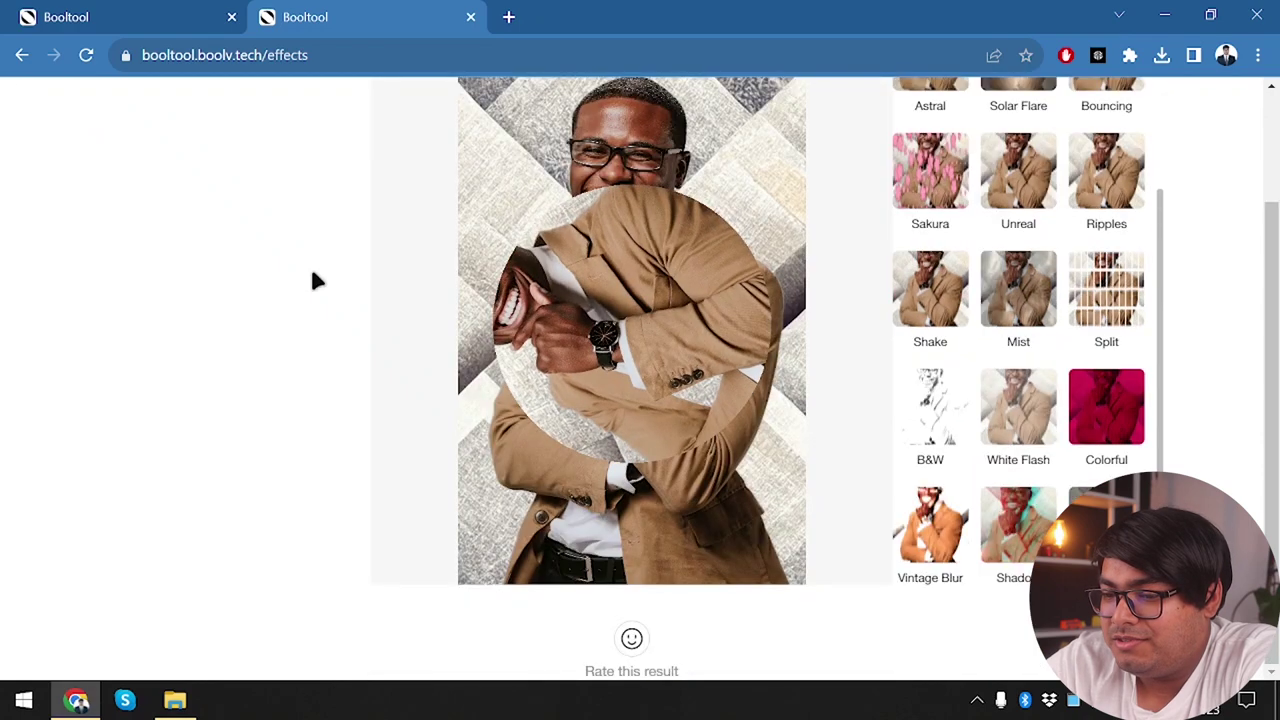
mouse_move(429, 551)
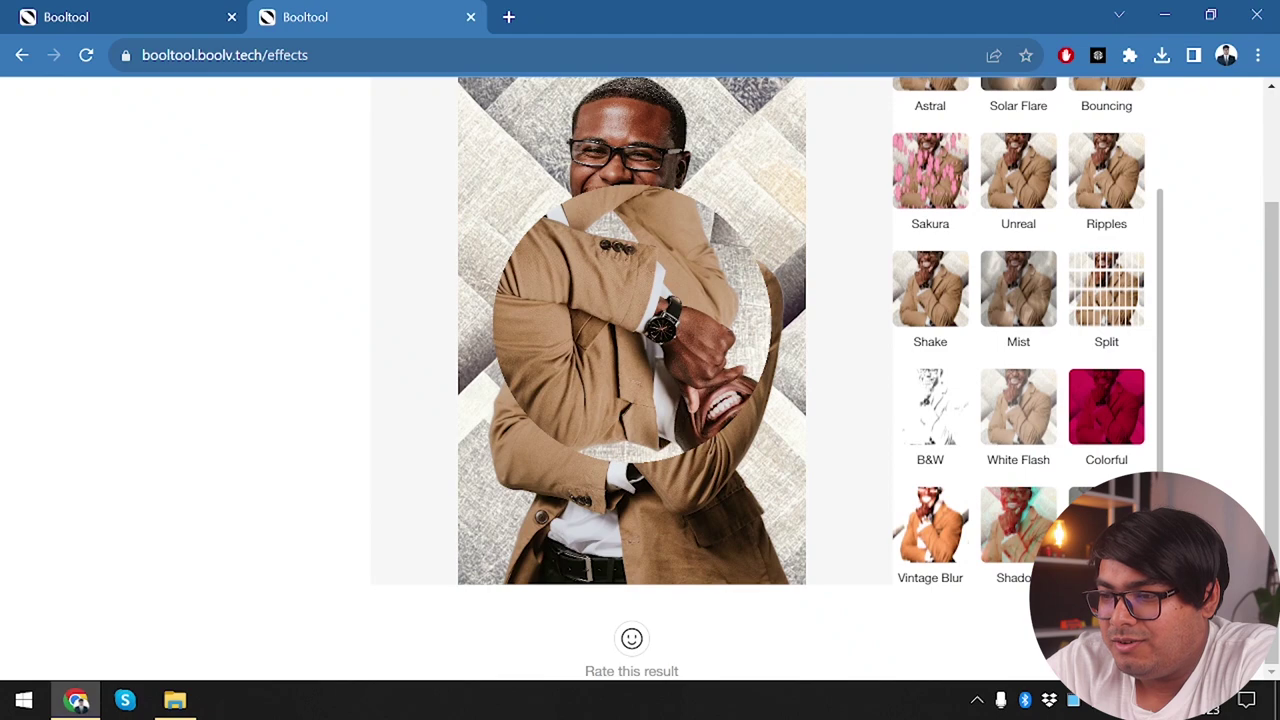
scroll(875, 312, "up", 1)
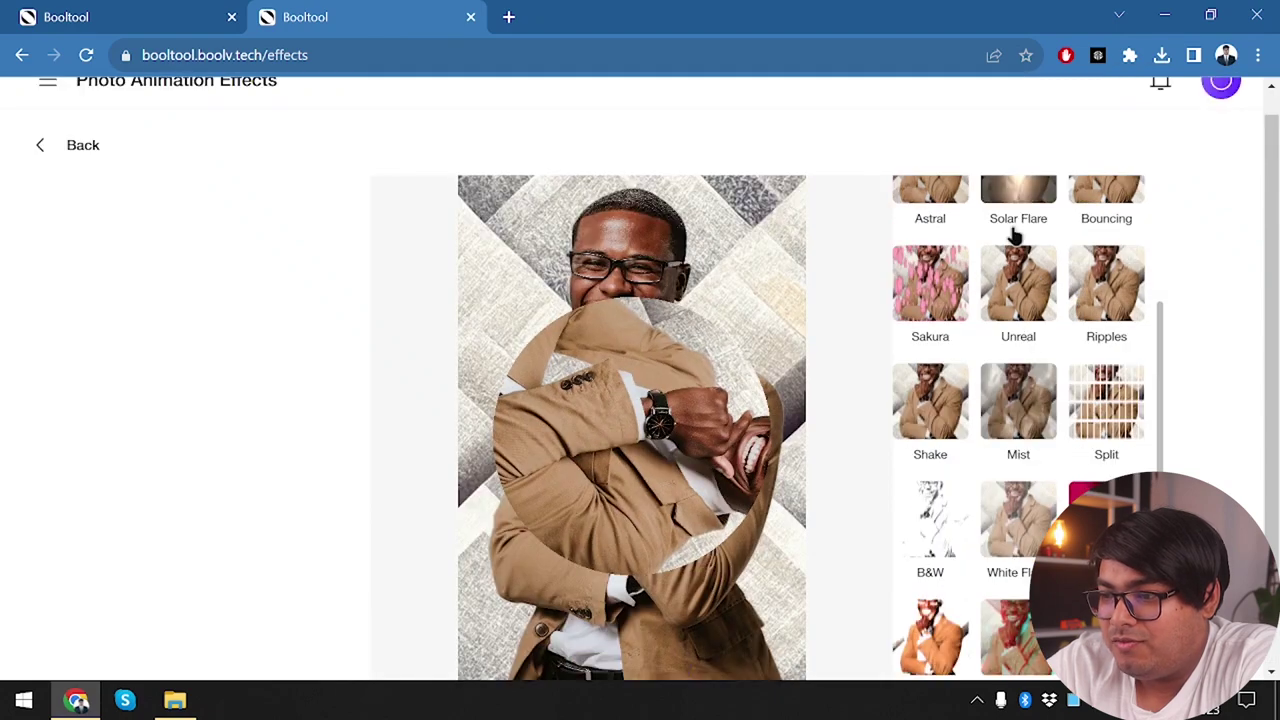
scroll(1015, 235, "up", 2)
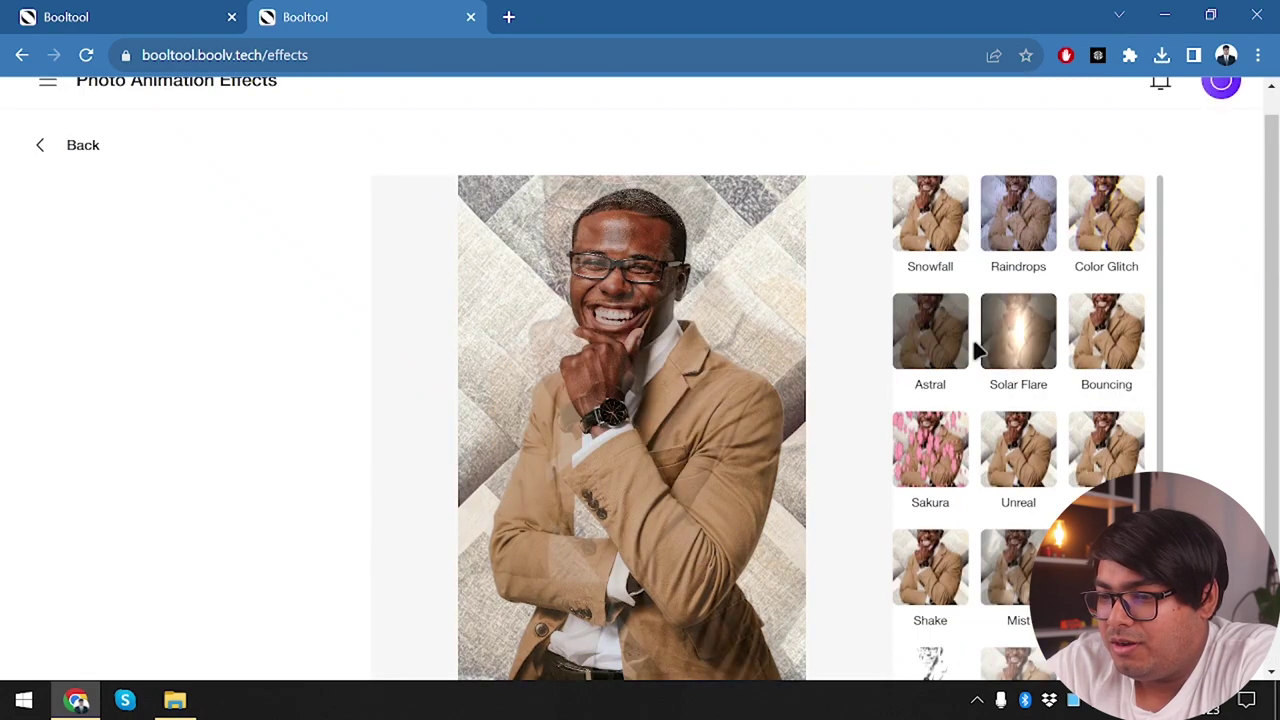
mouse_move(786, 429)
scroll(780, 425, "down", 1)
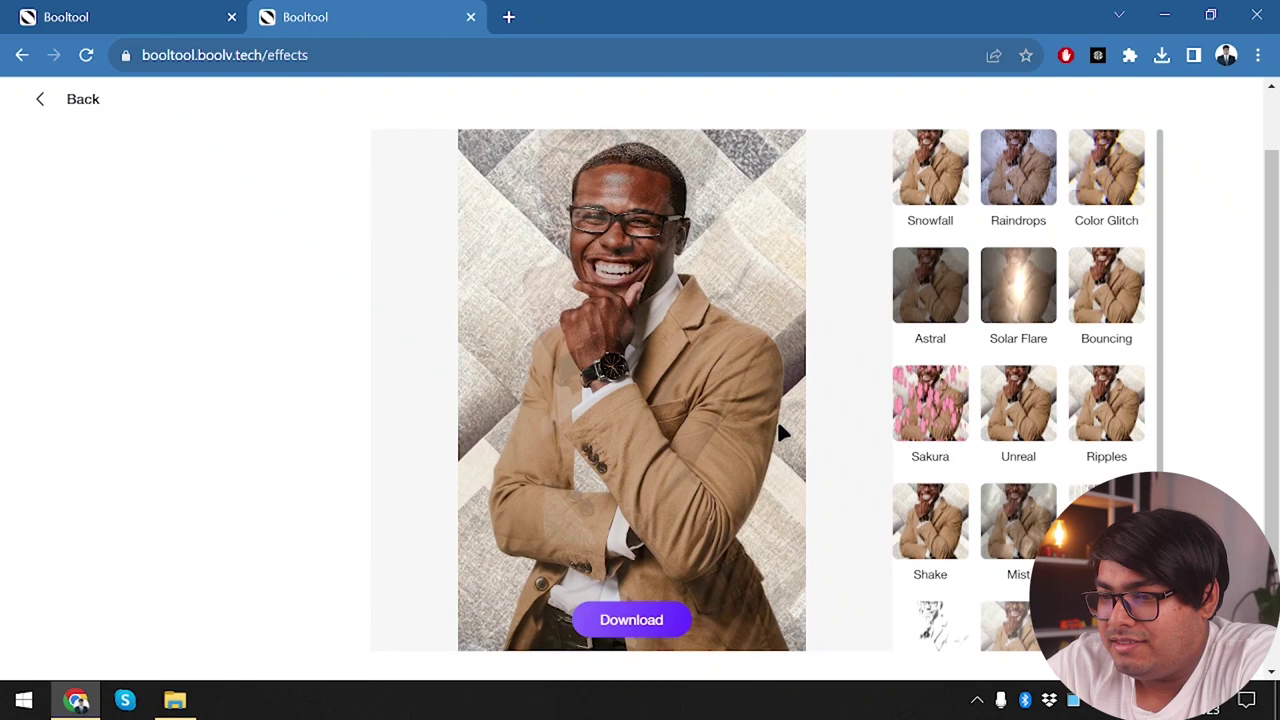
Download the animated portrait as an mp4 and confirm it finished in Chrome's downloads
left_click(637, 622)
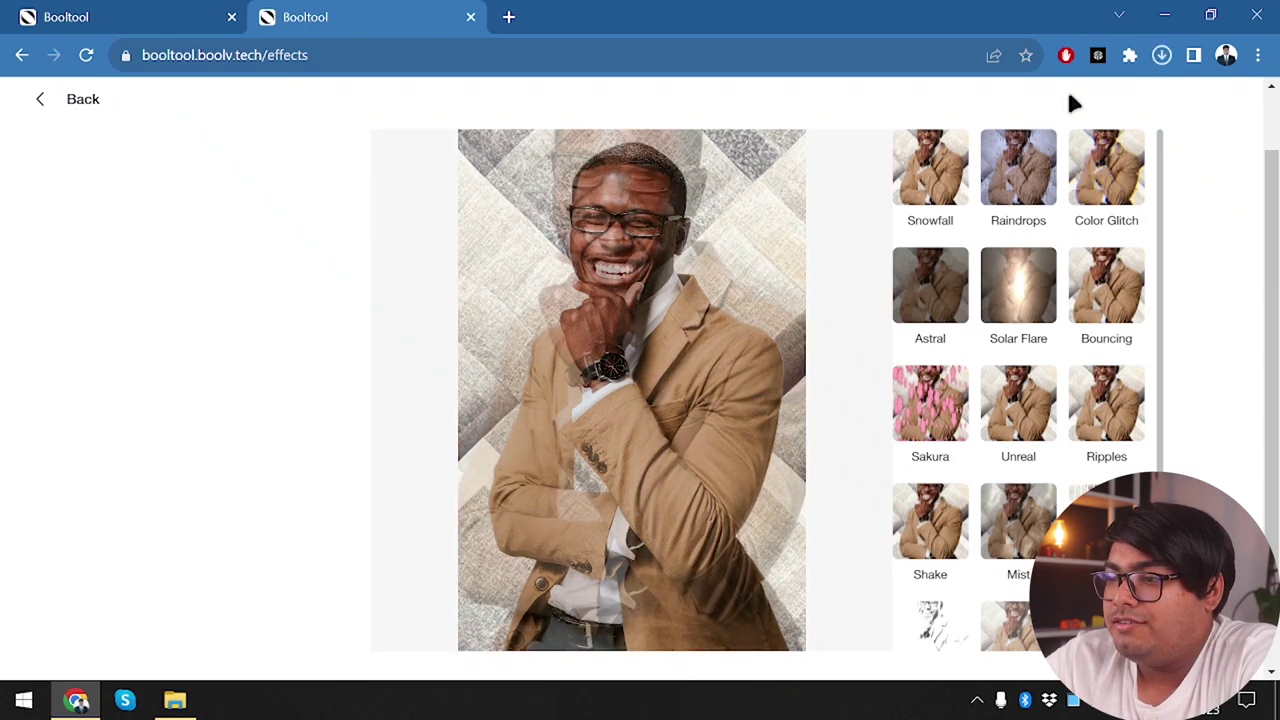
left_click(1158, 62)
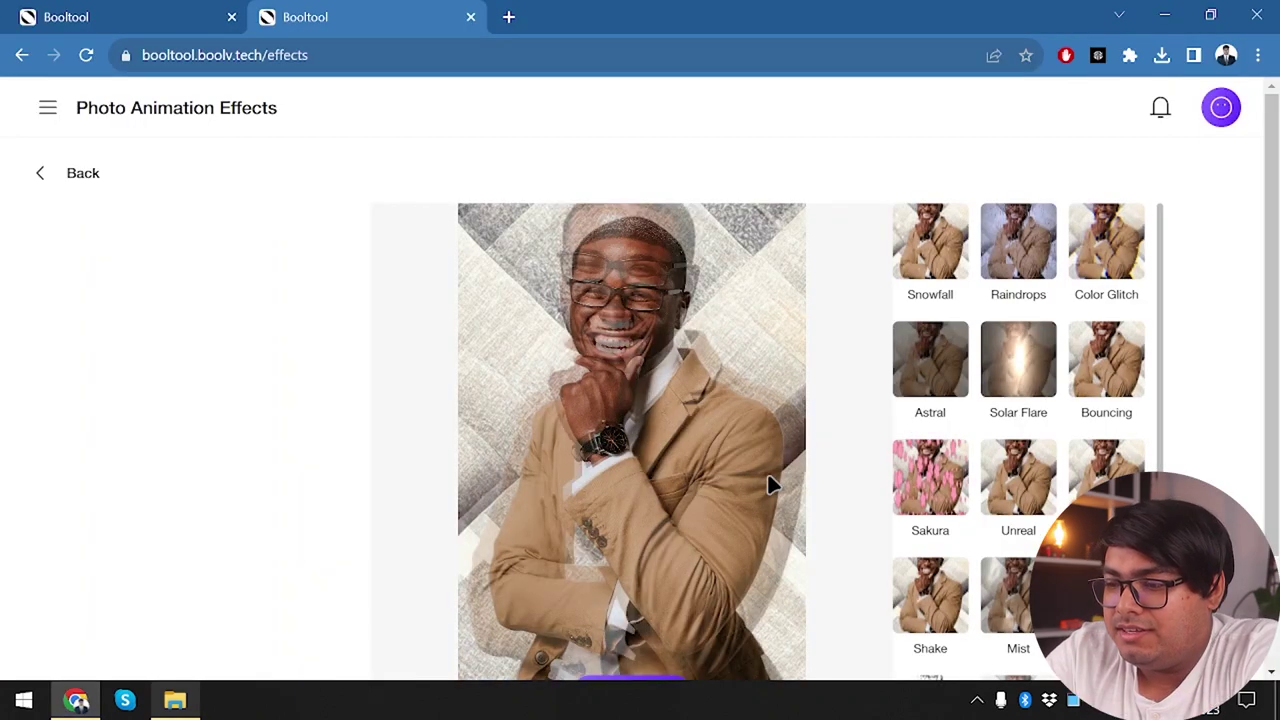
scroll(770, 484, "down", 2)
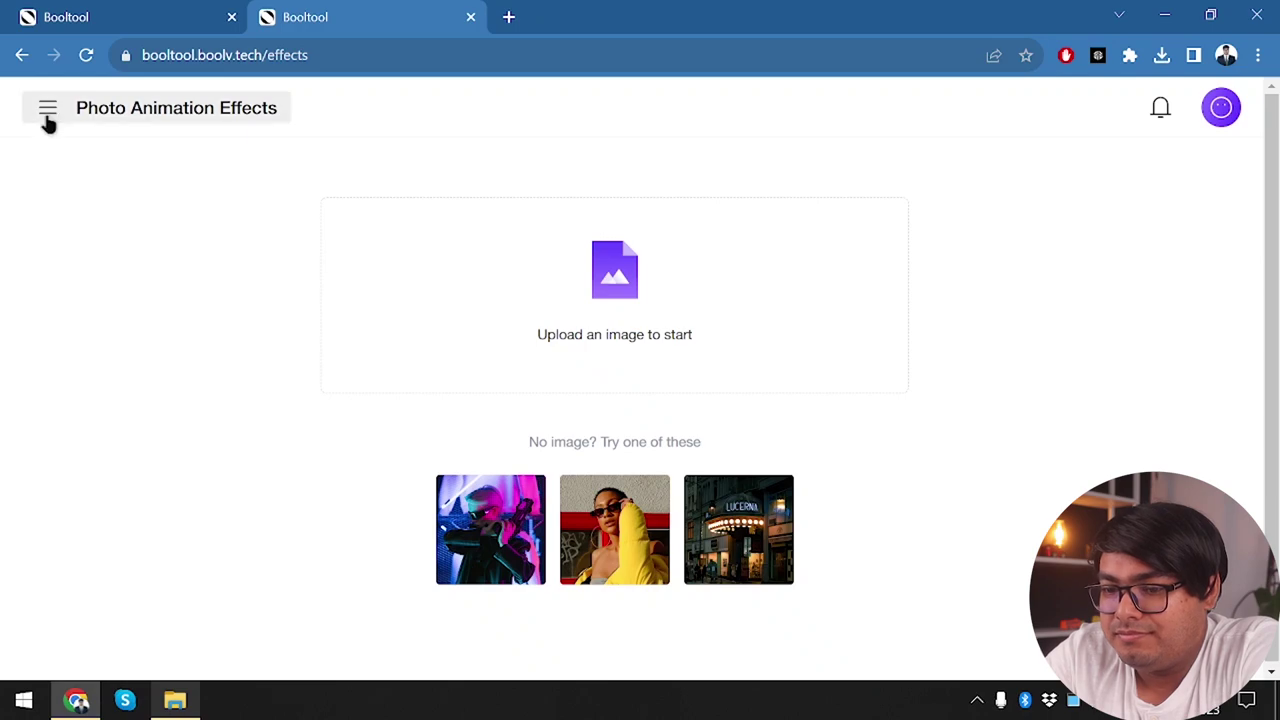
Switch to the Background Blur tool and upload the portrait png from Downloads
left_click(47, 112)
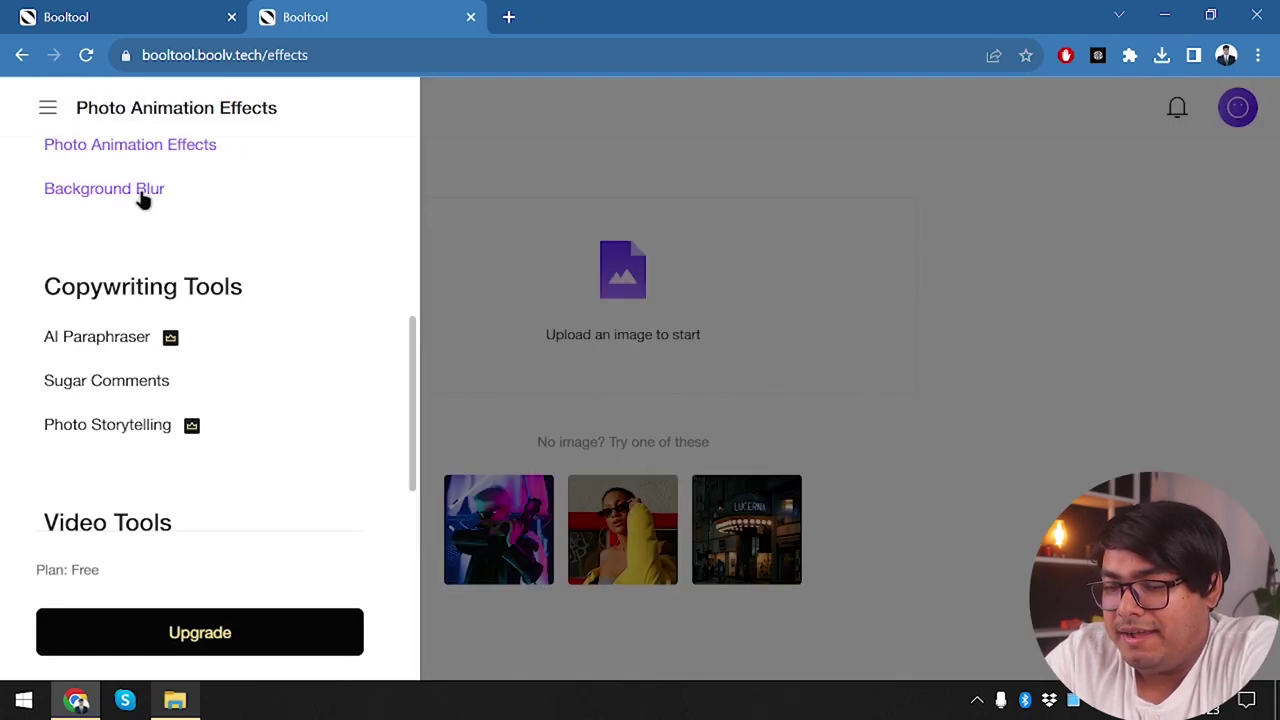
left_click(143, 193)
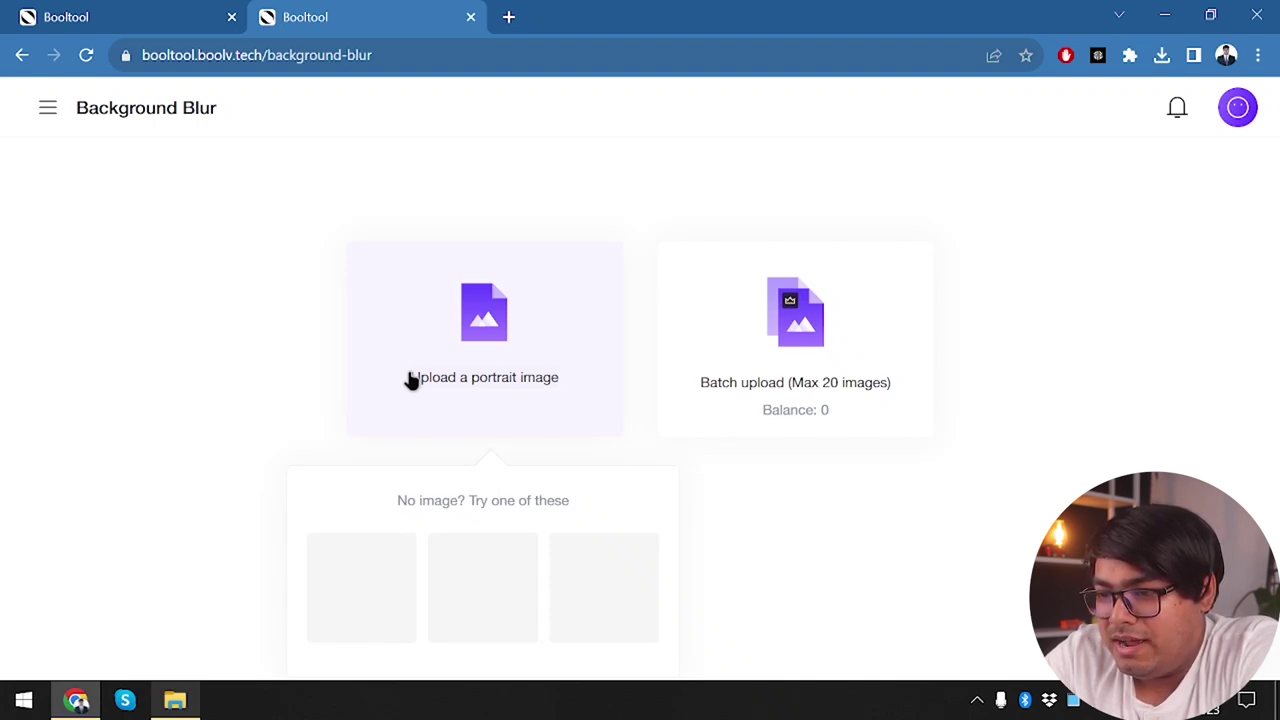
left_click(412, 380)
left_click(341, 187)
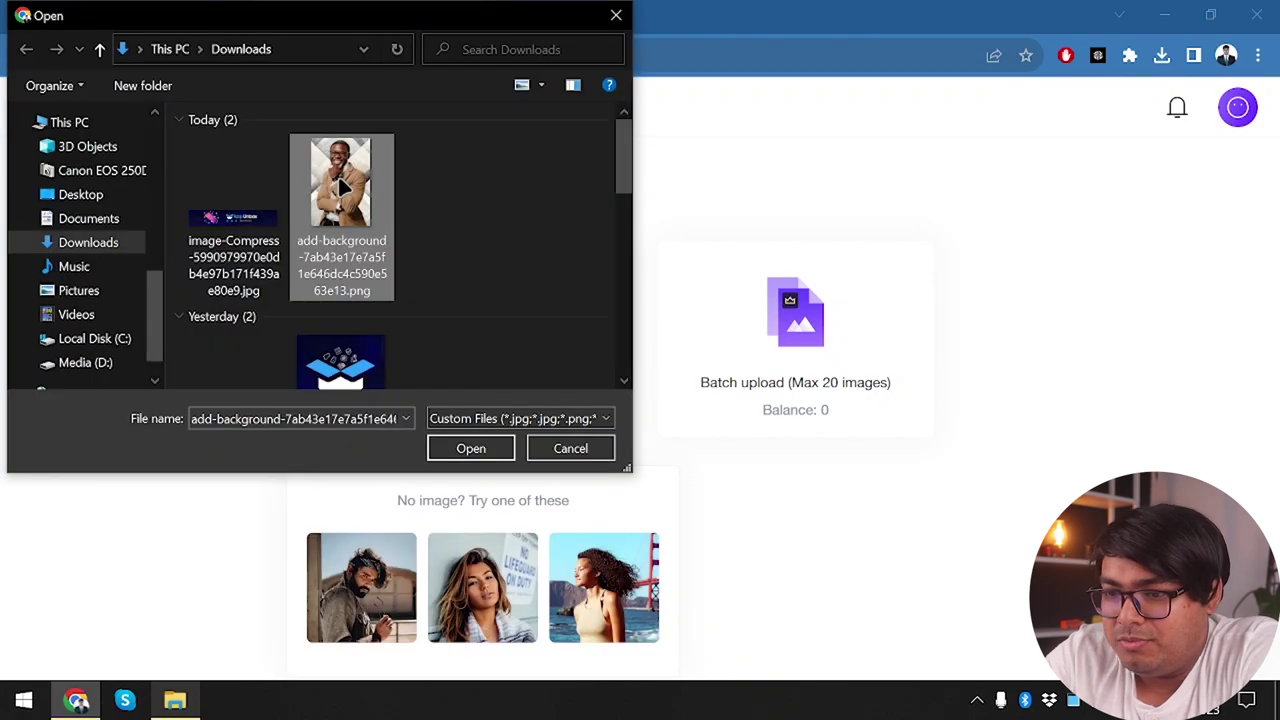
double_click(341, 187)
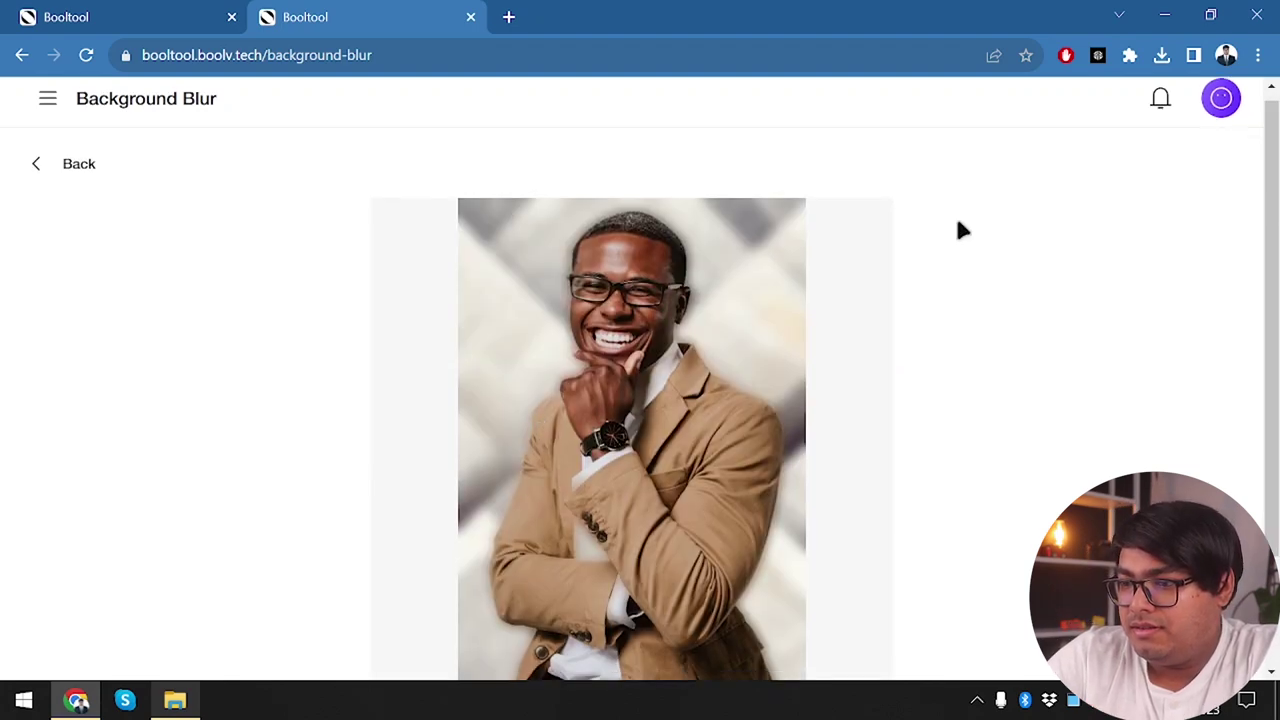
Try background blur levels of 73, 18 and 2 on the portrait
scroll(960, 230, "down", 2)
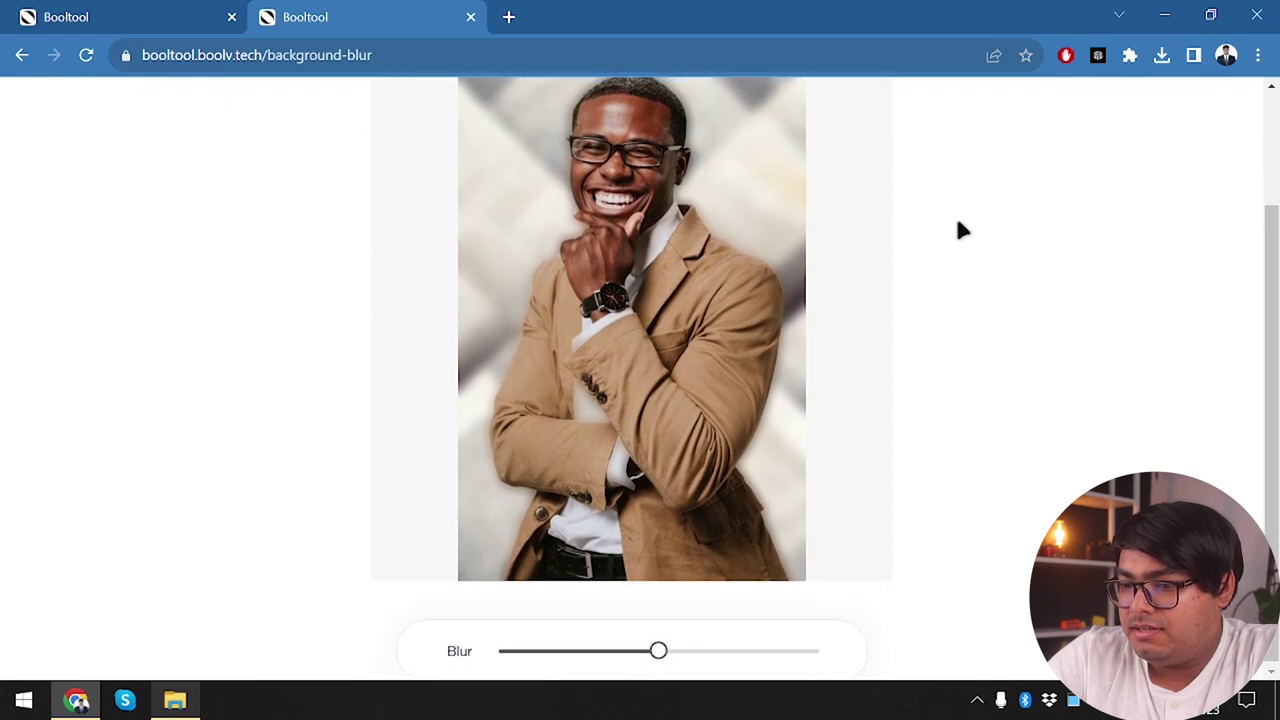
scroll(960, 229, "up", 1)
mouse_move(658, 659)
left_click_drag(658, 659, 731, 659)
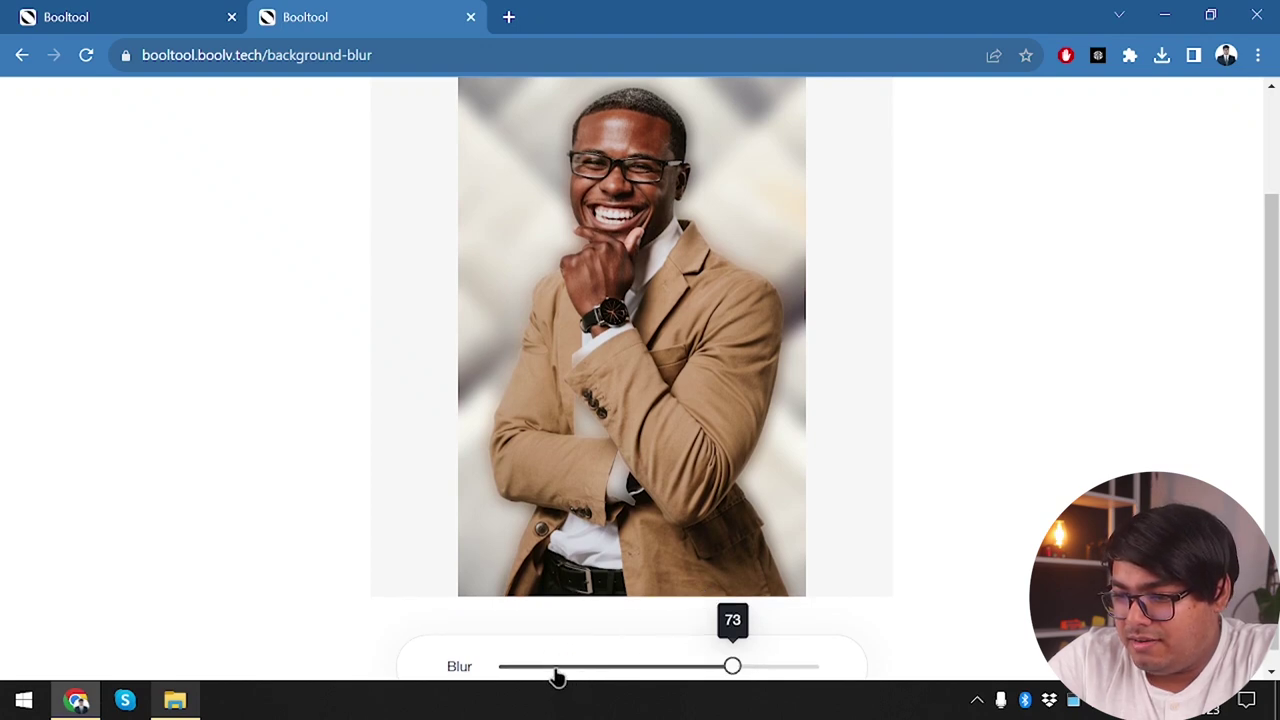
left_click(555, 667)
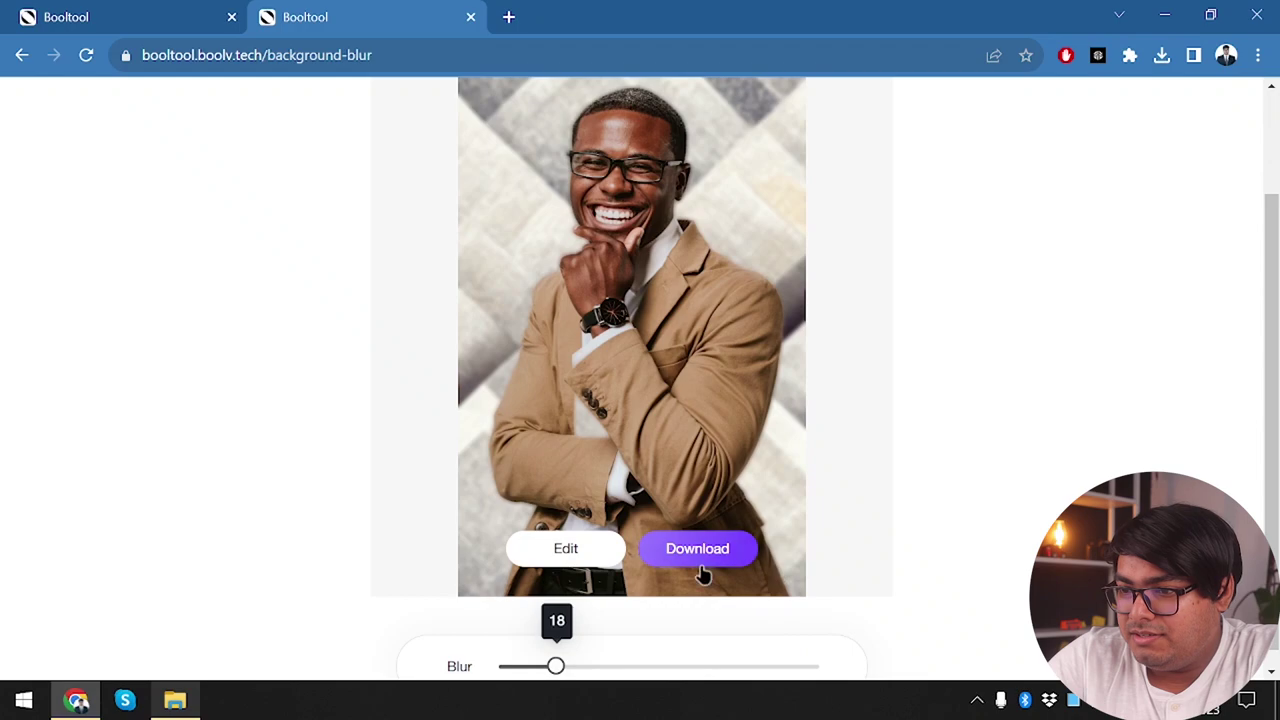
scroll(700, 374, "up", 1)
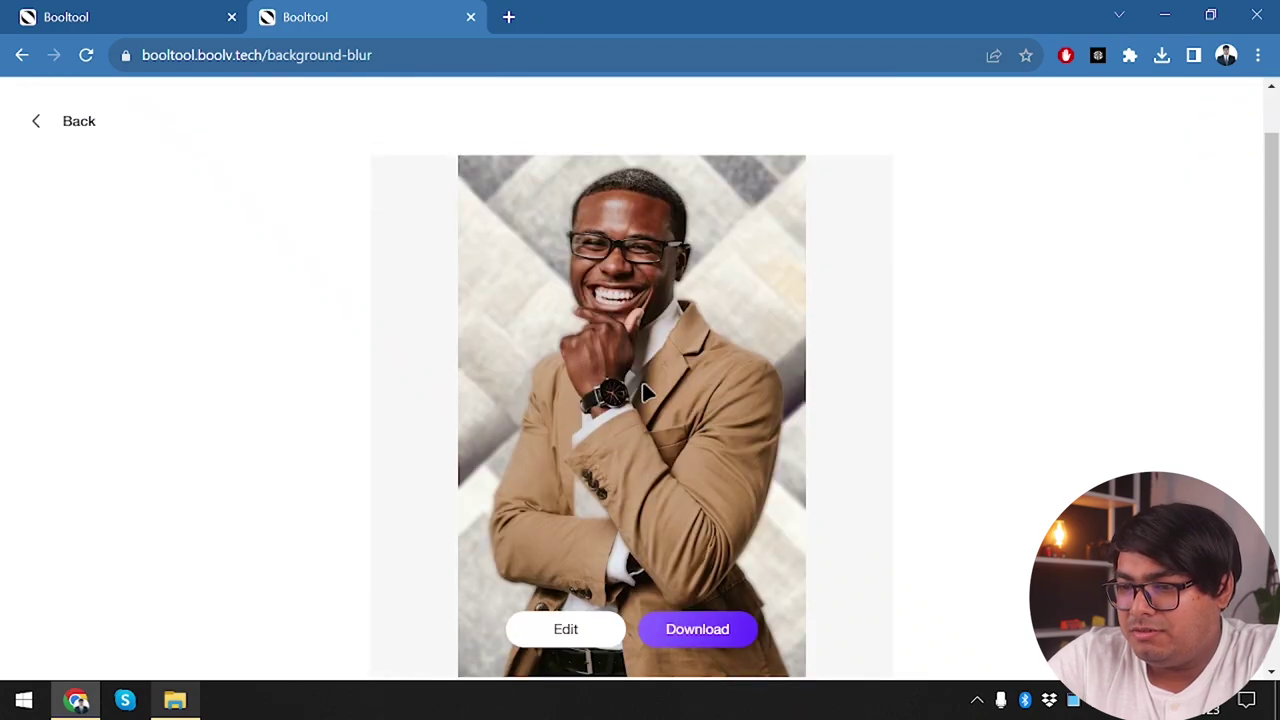
scroll(645, 385, "down", 1)
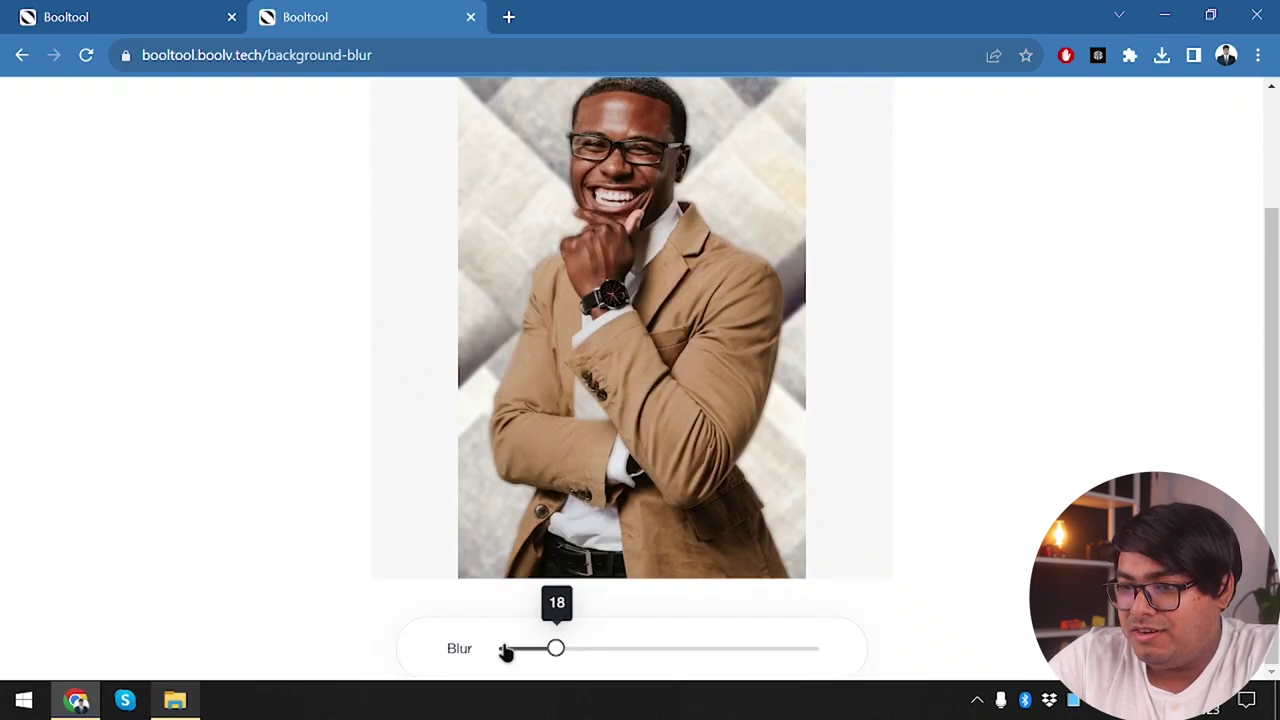
key("Left")
key("Left")
key("Left")
key("Left")
key("Left")
key("Left")
key("Left")
key("Left")
key("Left")
key("Left")
key("Left")
key("Left")
key("Left")
key("Left")
key("Left")
key("Left")
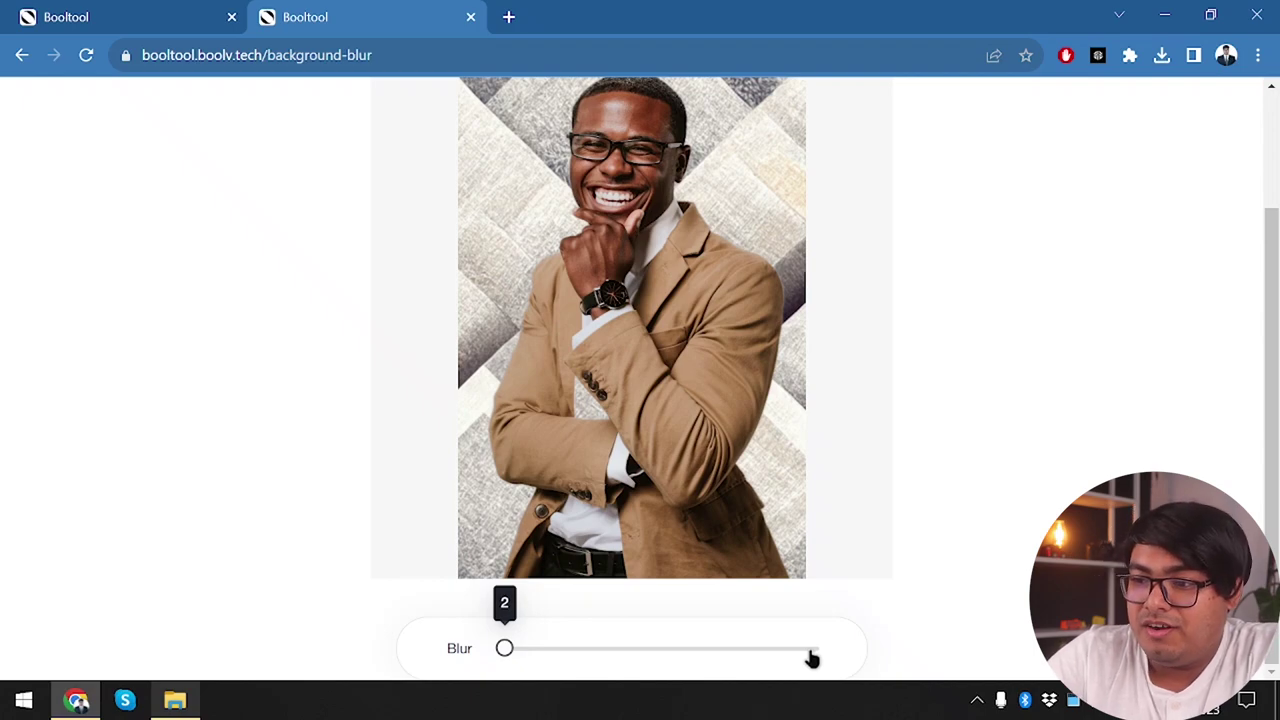
Push the blur up to 98, then settle it at about 42
left_click(812, 658)
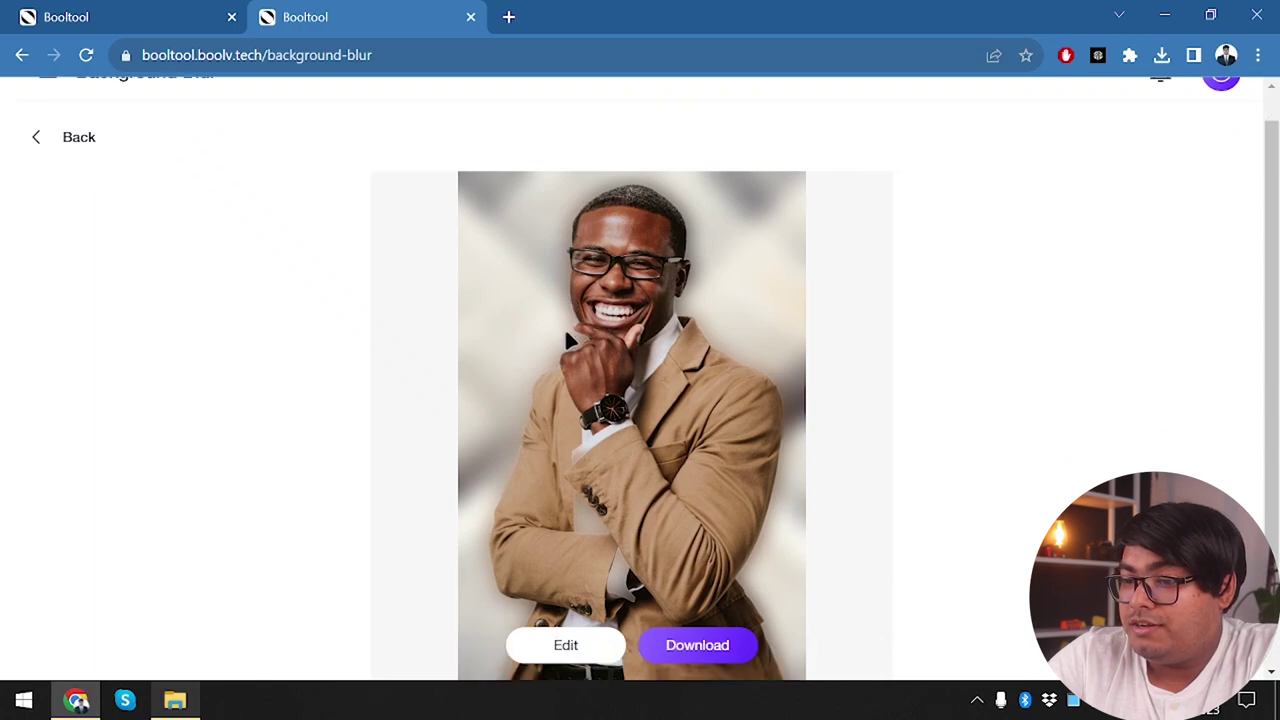
scroll(566, 335, "down", 1)
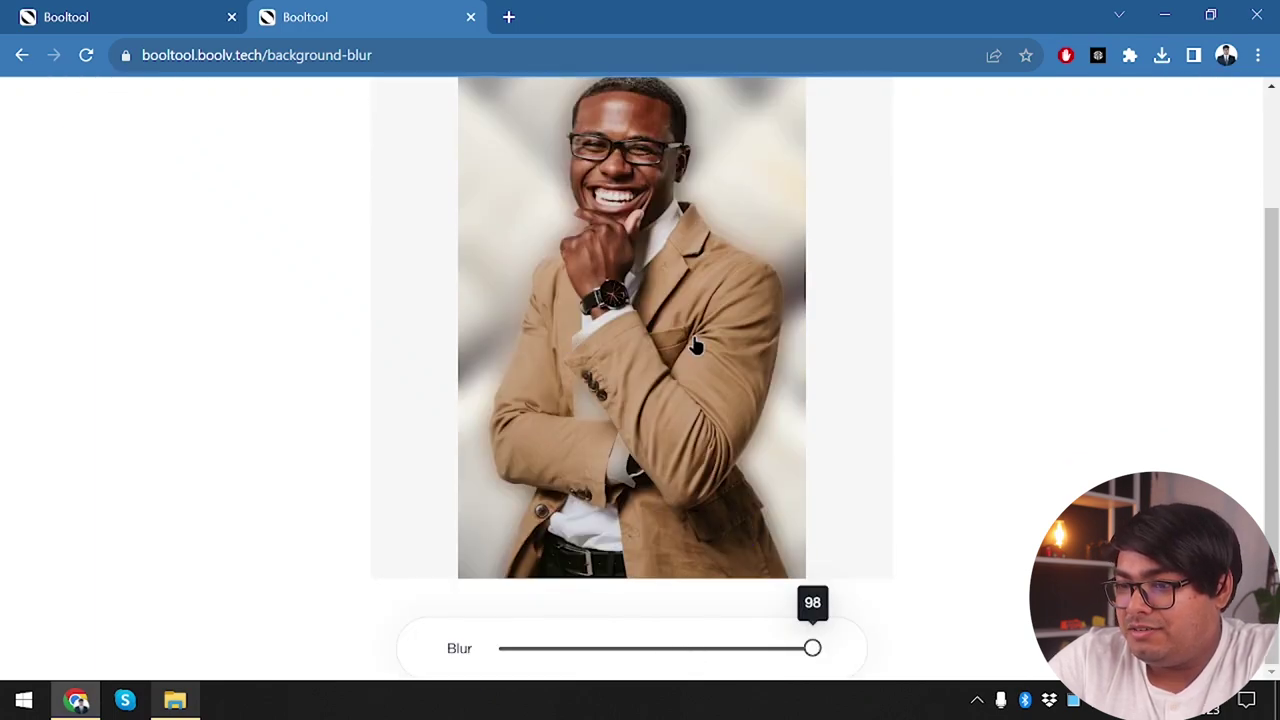
scroll(697, 343, "up", 1)
mouse_move(700, 345)
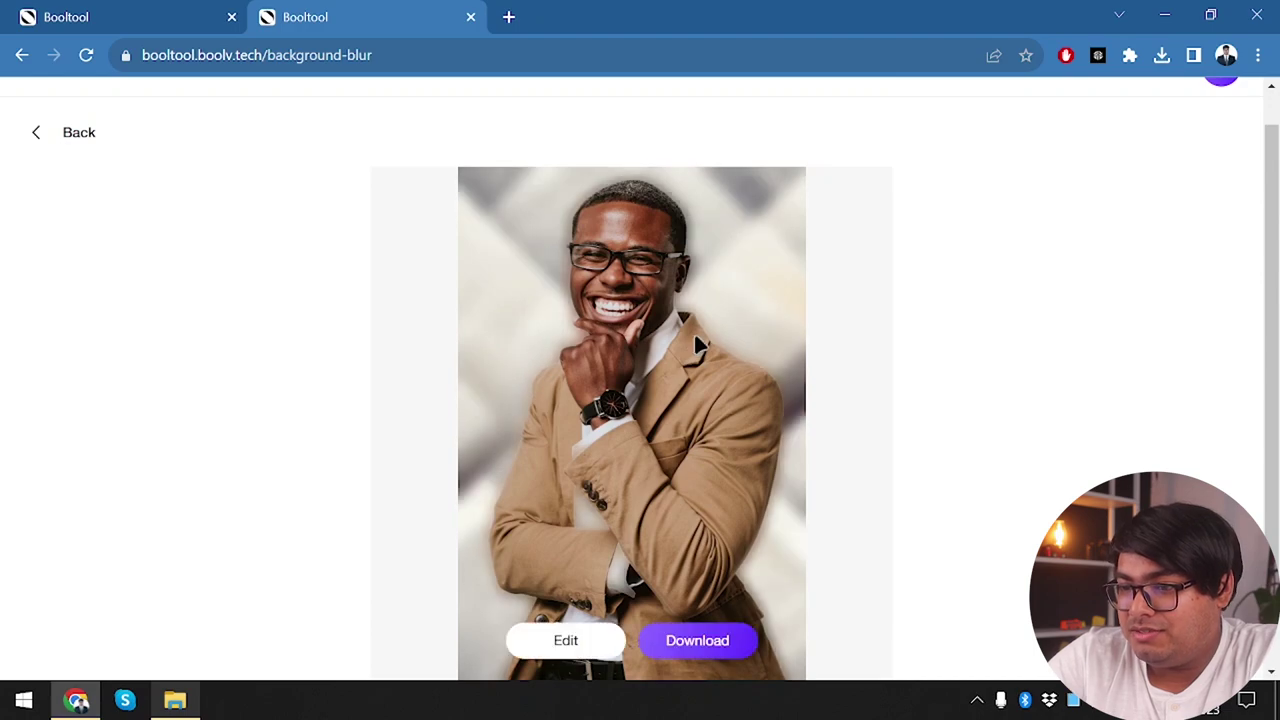
scroll(697, 343, "down", 1)
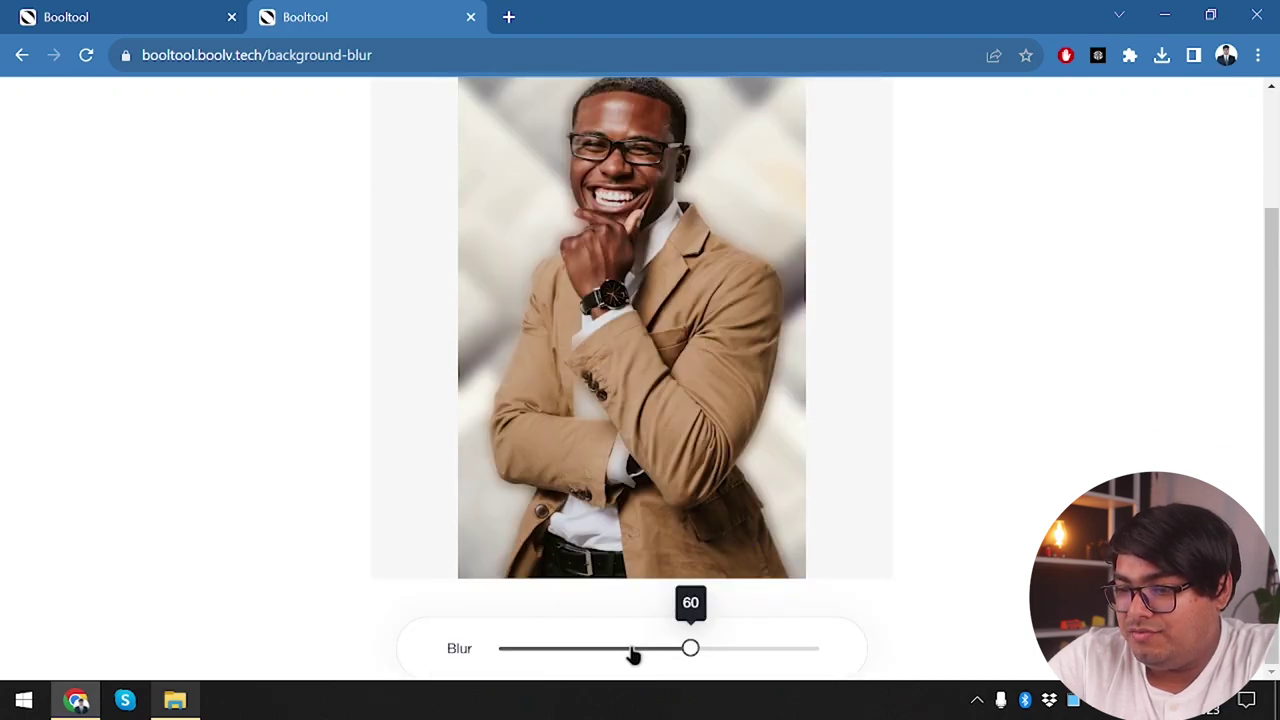
scroll(630, 355, "up", 1)
mouse_move(632, 352)
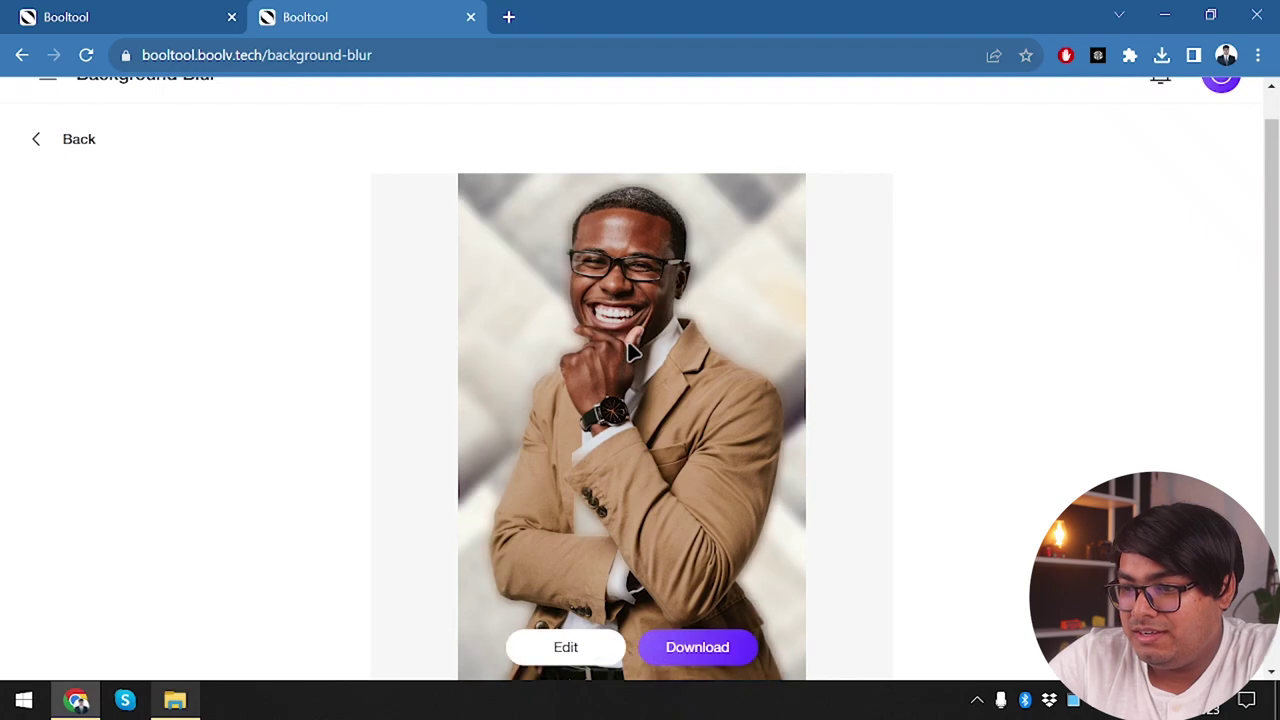
scroll(632, 352, "down", 1)
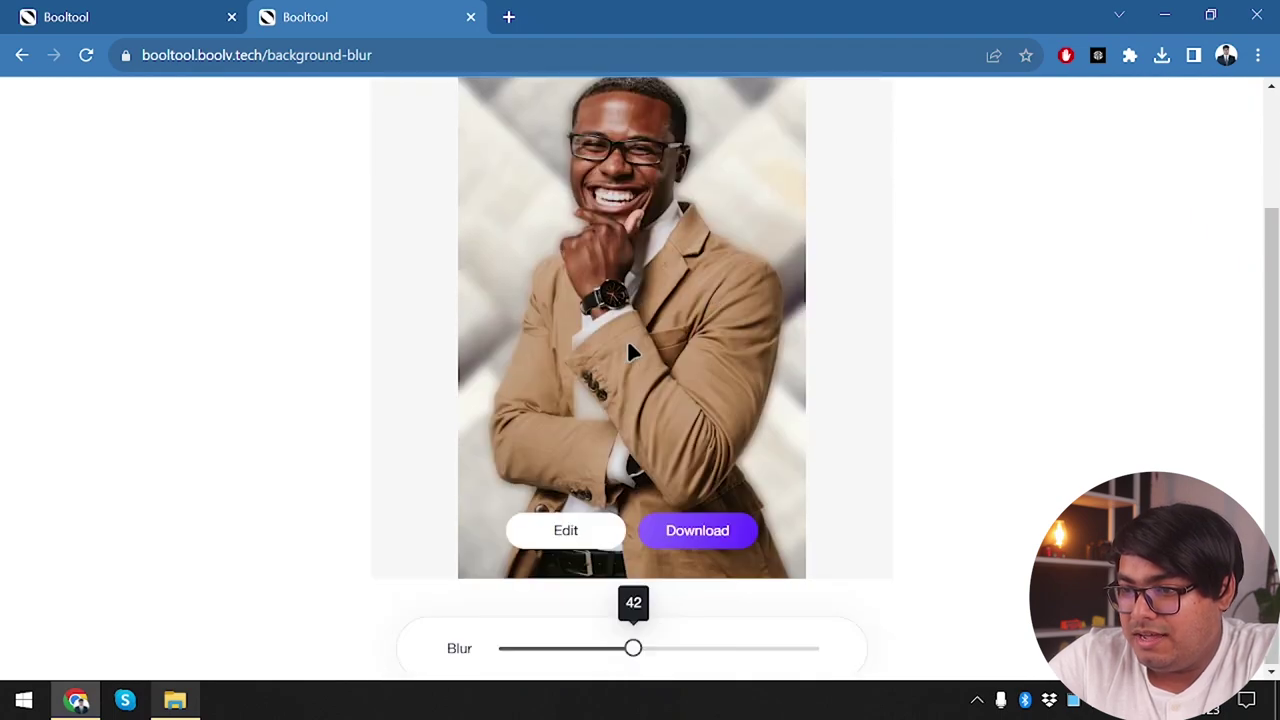
scroll(630, 352, "up", 2)
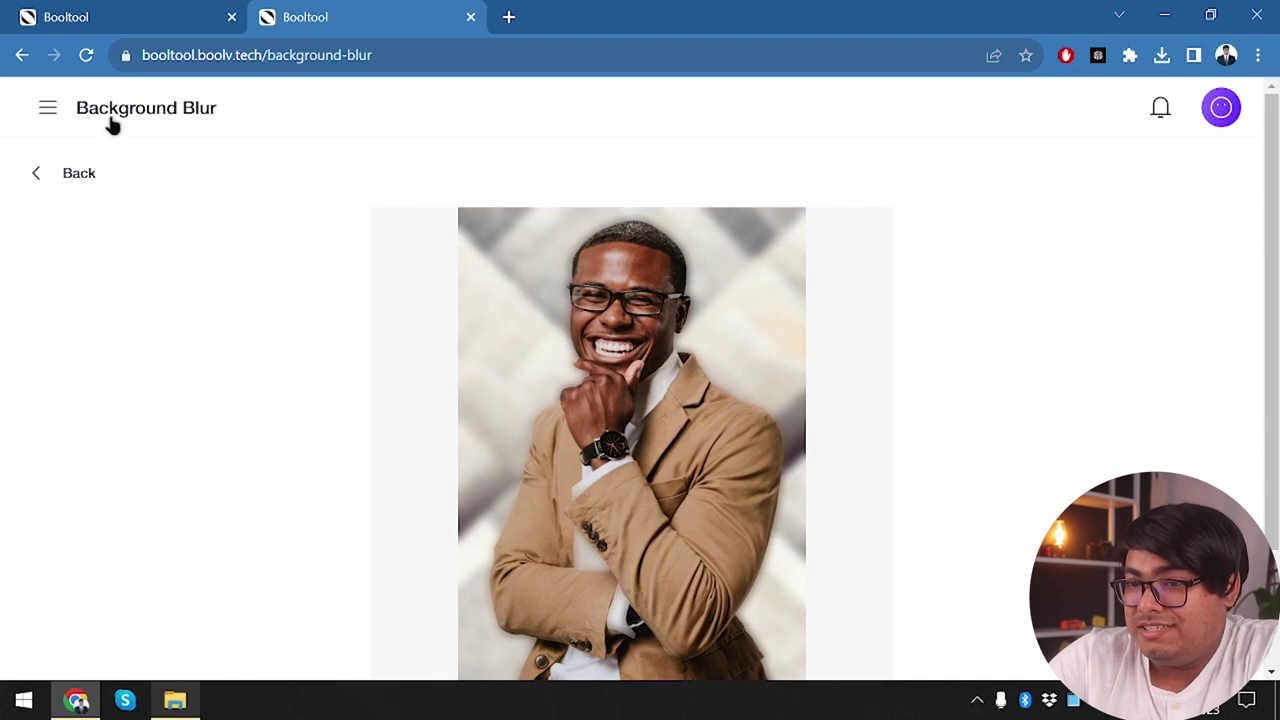
Go back, open Sugar Comments, and select the promotional banner sentence on the home page
left_click(431, 354)
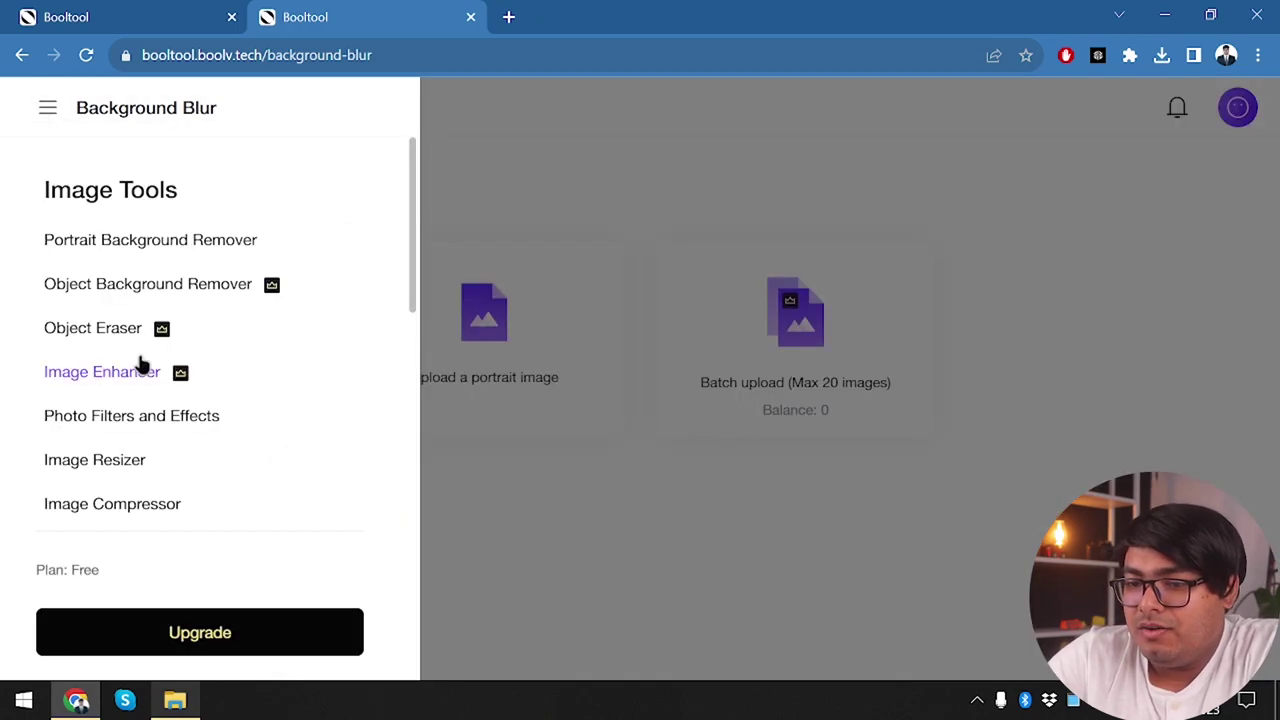
scroll(100, 420, "down", 2)
scroll(124, 428, "down", 4)
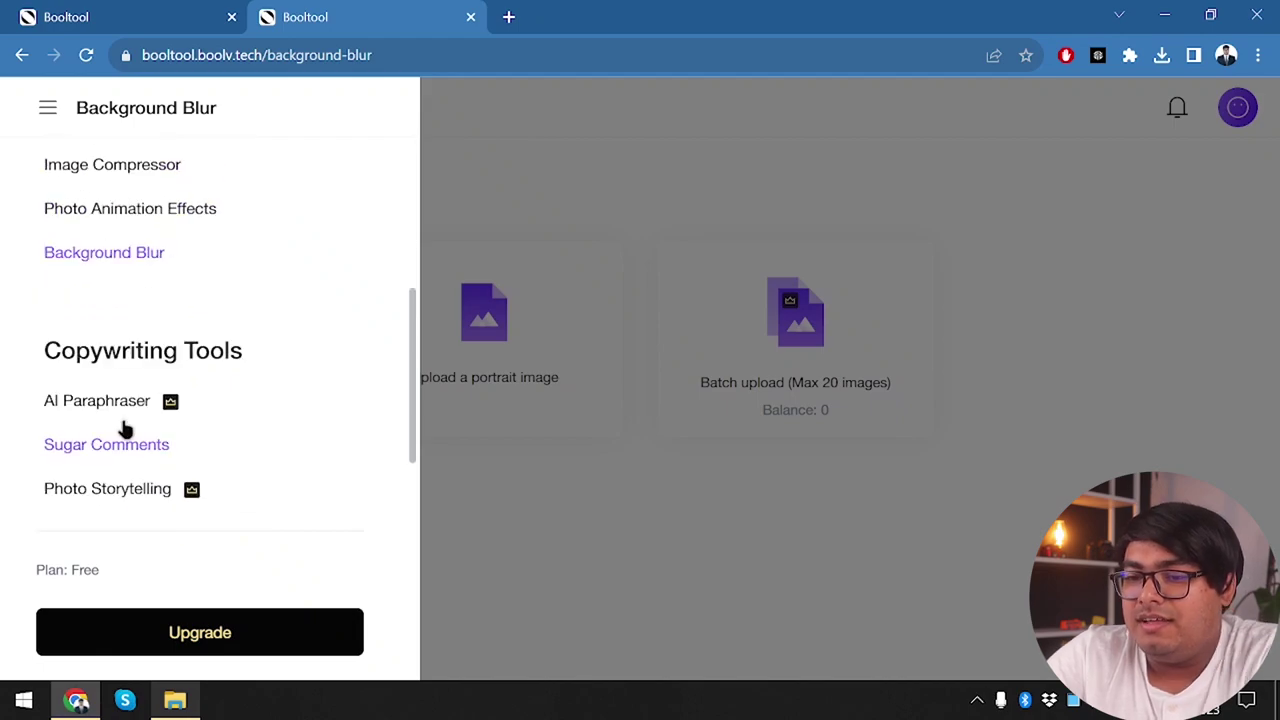
scroll(124, 428, "down", 3)
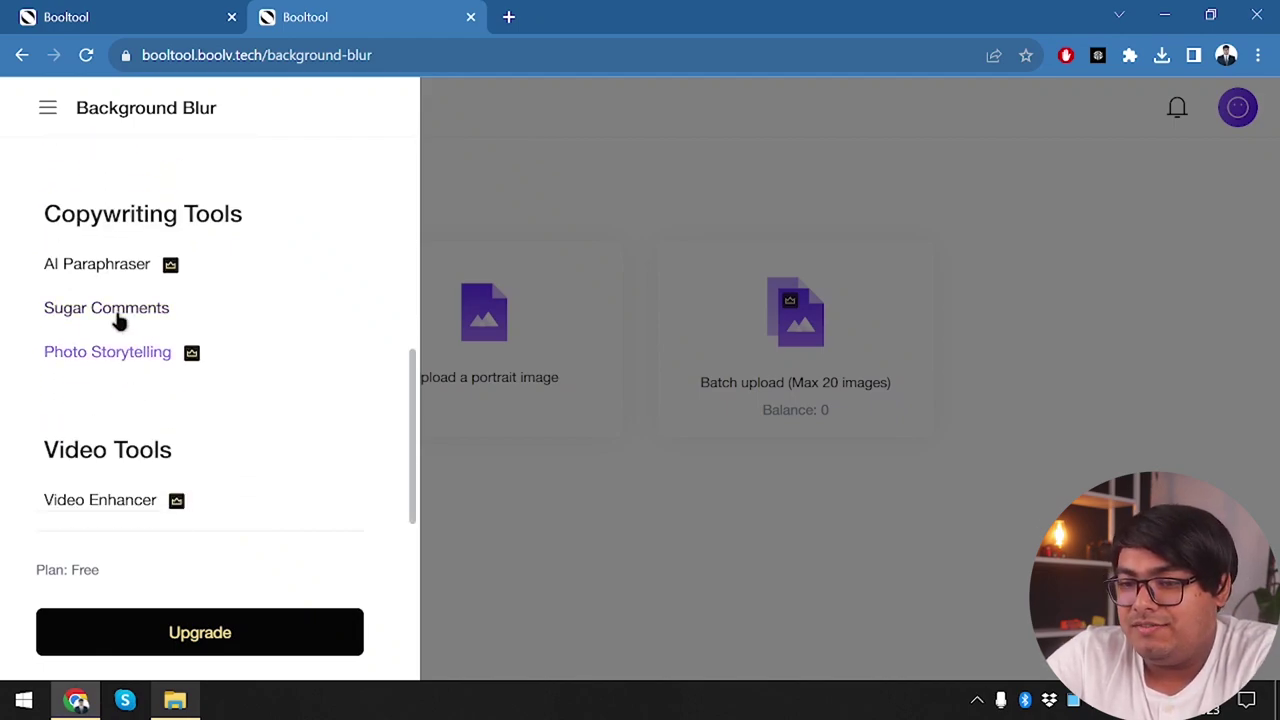
left_click(105, 310)
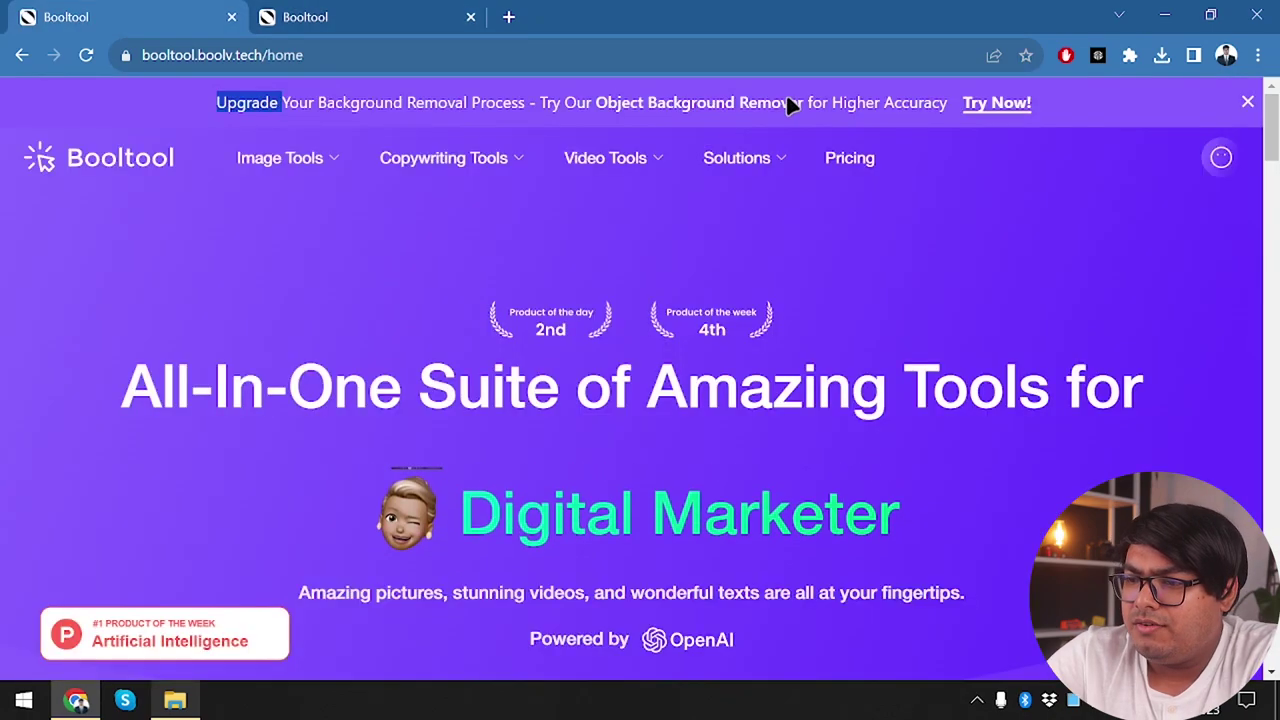
left_click(933, 108, "shift")
key("ctrl+c")
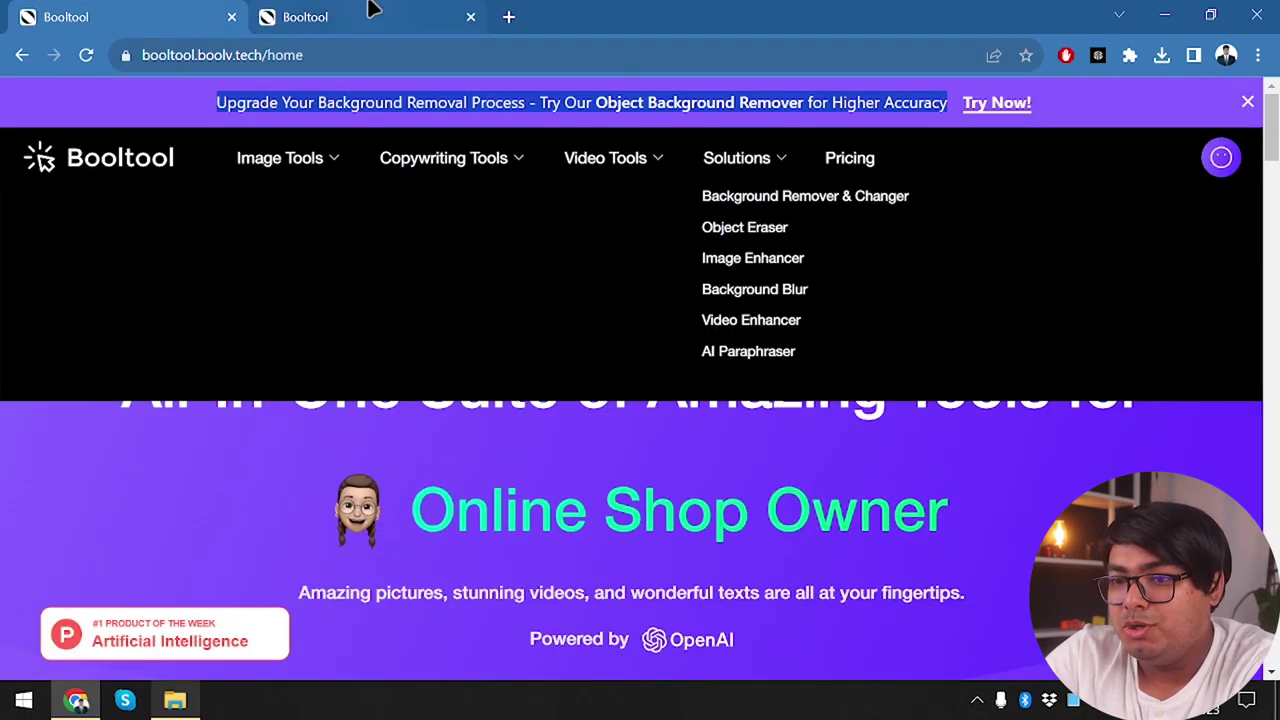
Paste the Object Background Remover banner sentence into Sugar Comments and run AI Generate
left_click(373, 9)
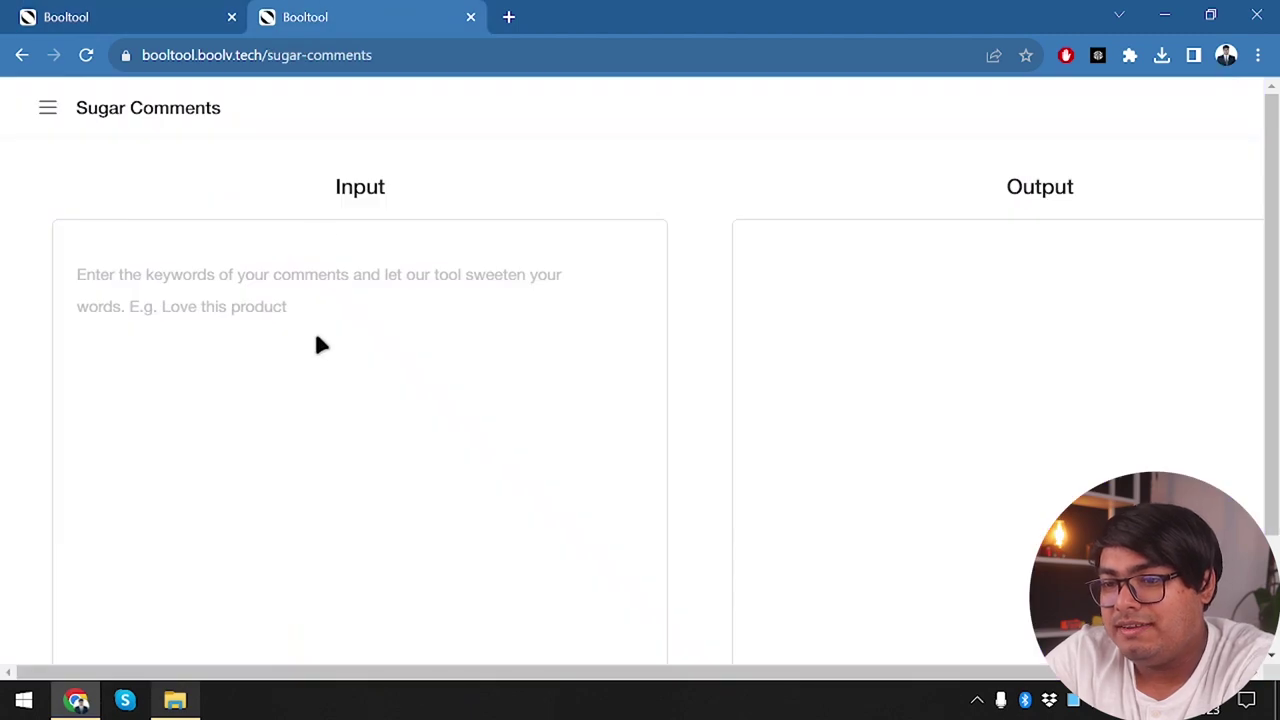
key("ctrl+v")
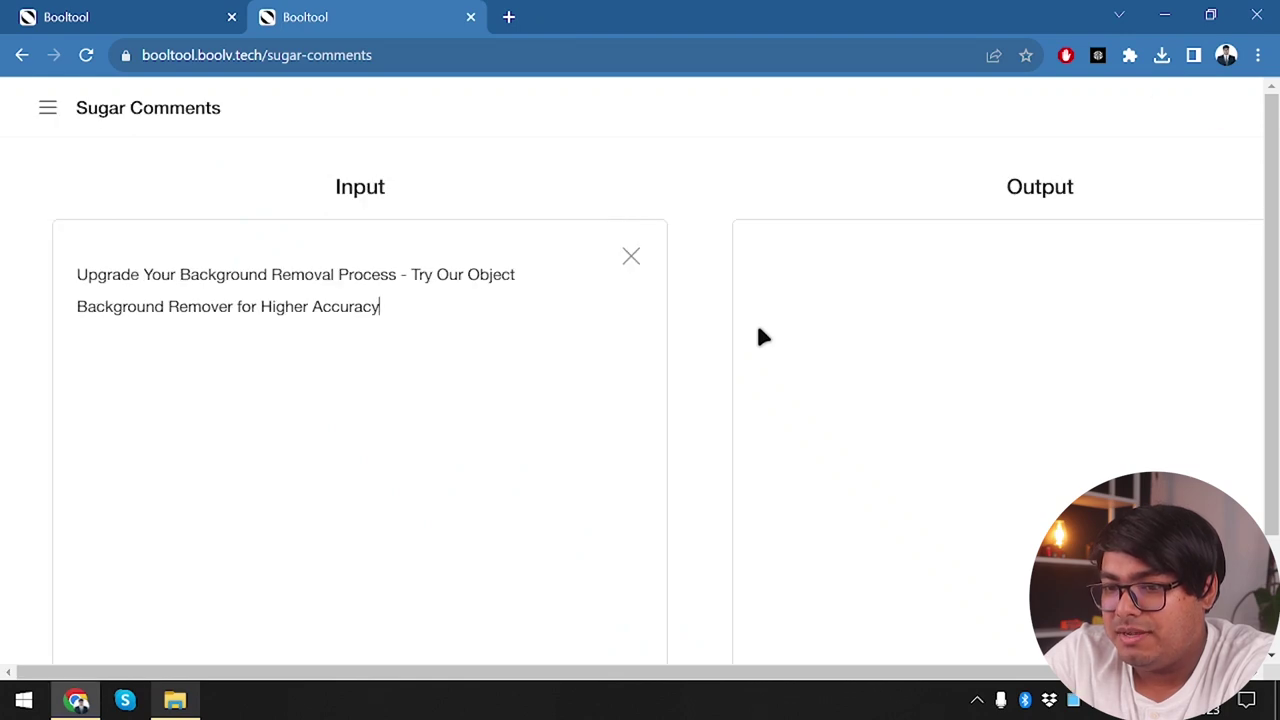
scroll(759, 330, "down", 2)
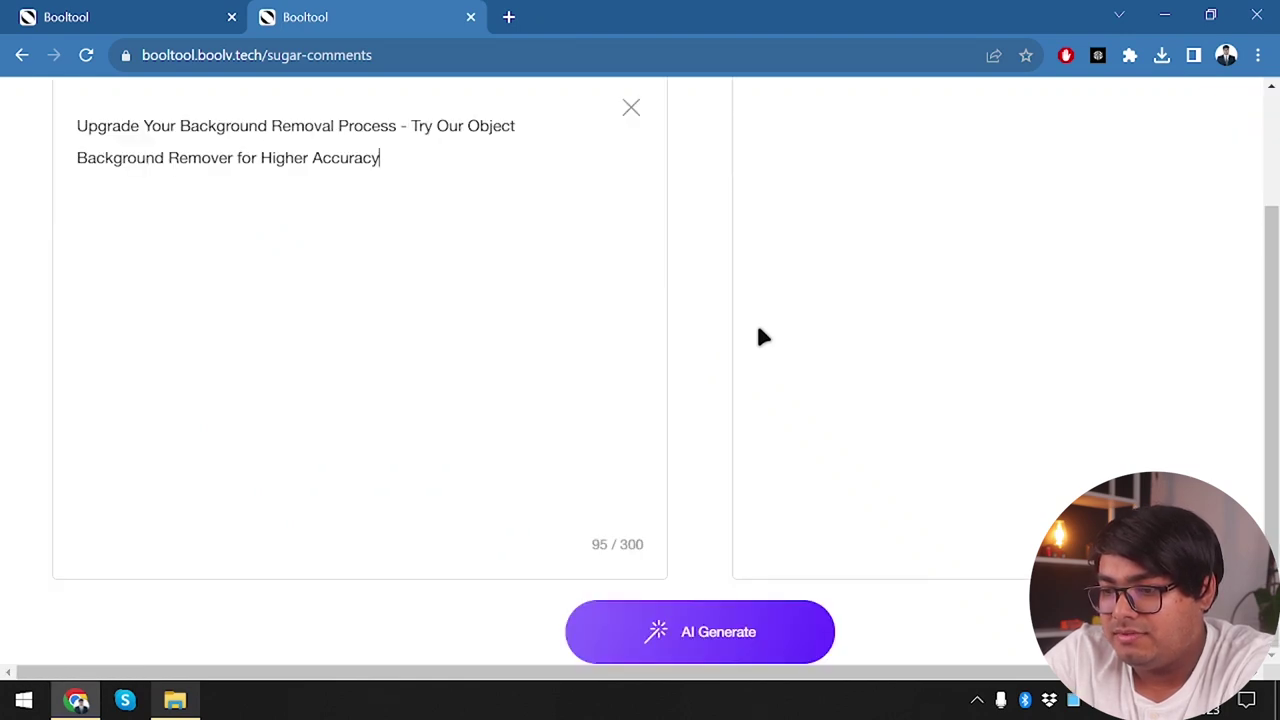
left_click(723, 629)
scroll(698, 405, "up", 2)
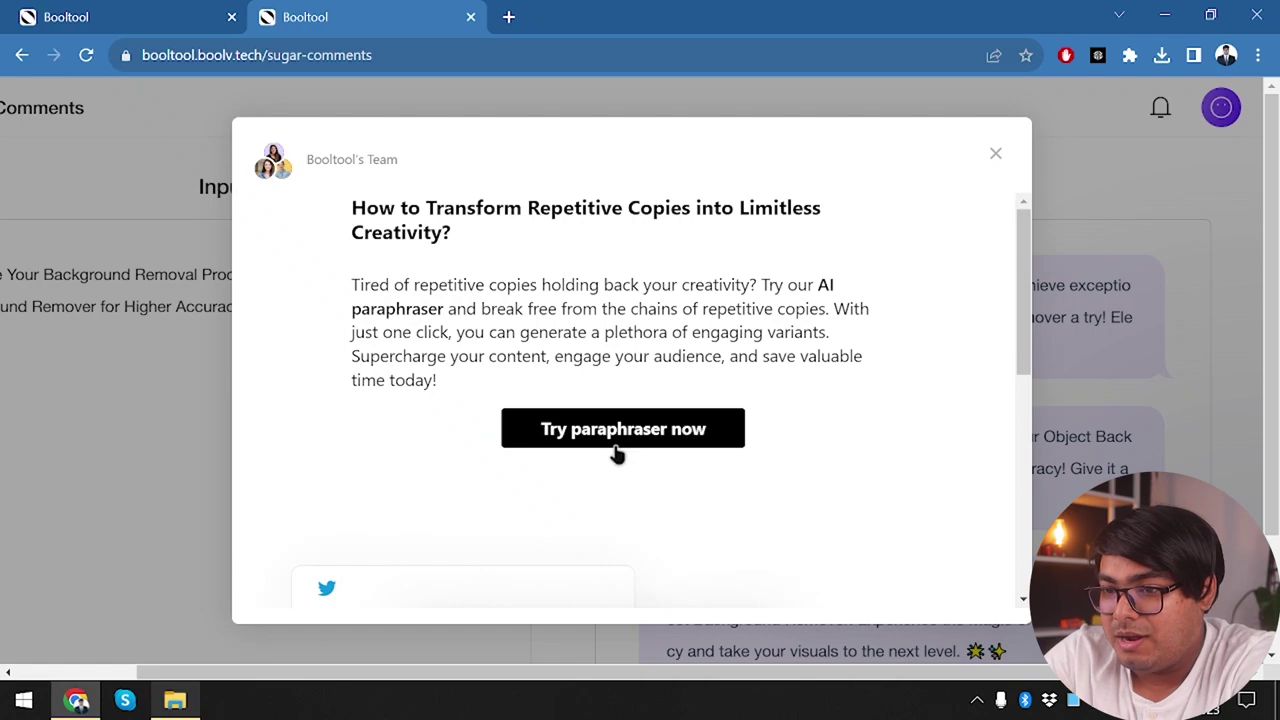
Close the Booltool's Team promo pop-up and read through the emoji-filled comment rewrites
left_click(995, 160)
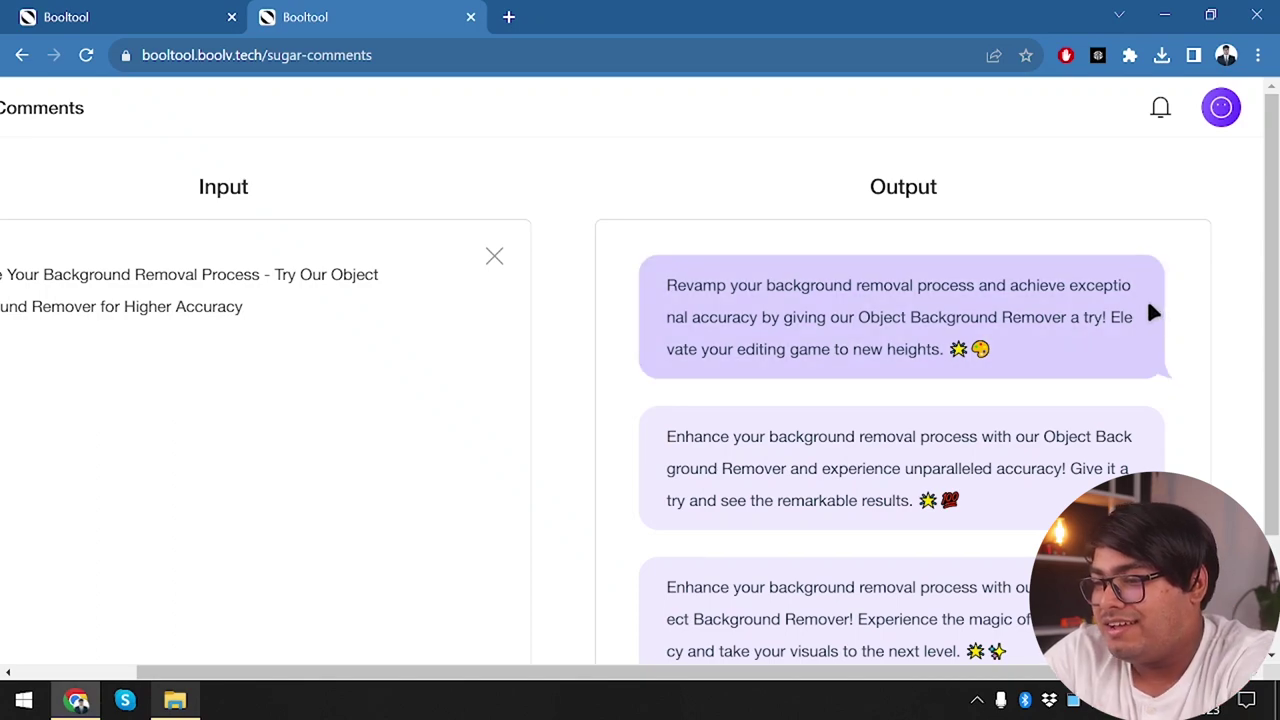
double_click(1123, 312)
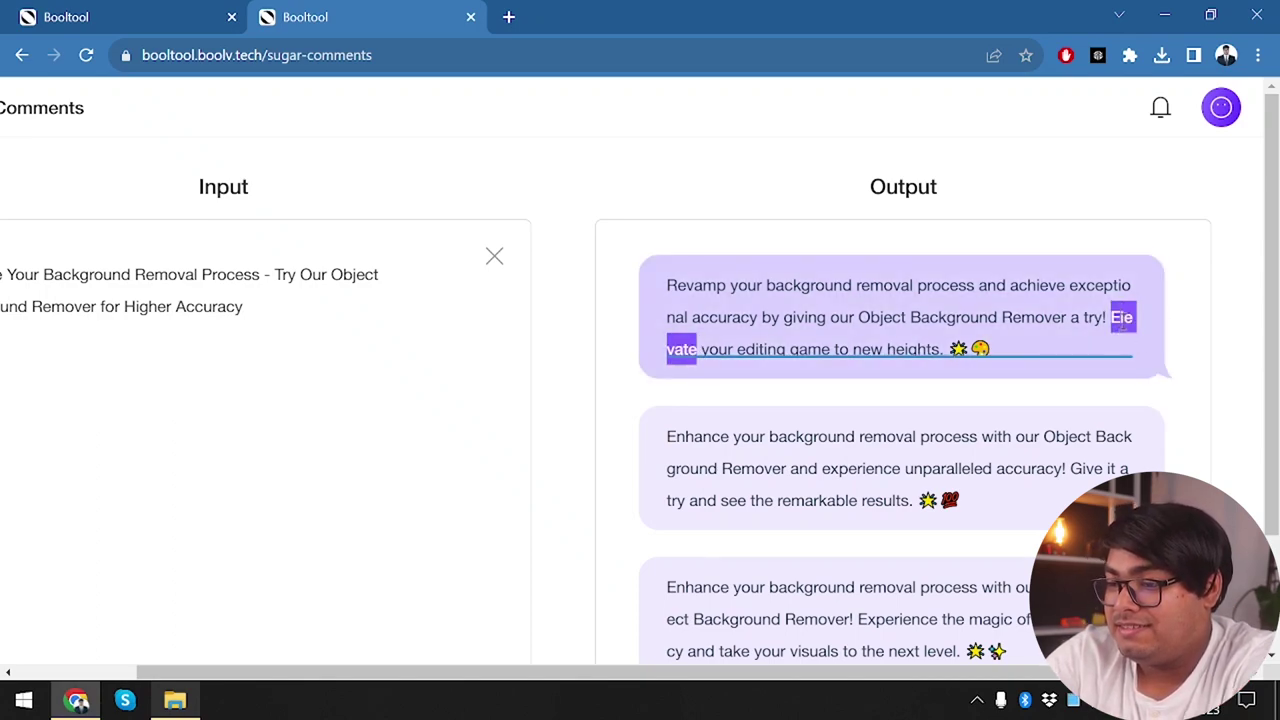
left_click(1122, 322)
scroll(350, 280, "left", 4)
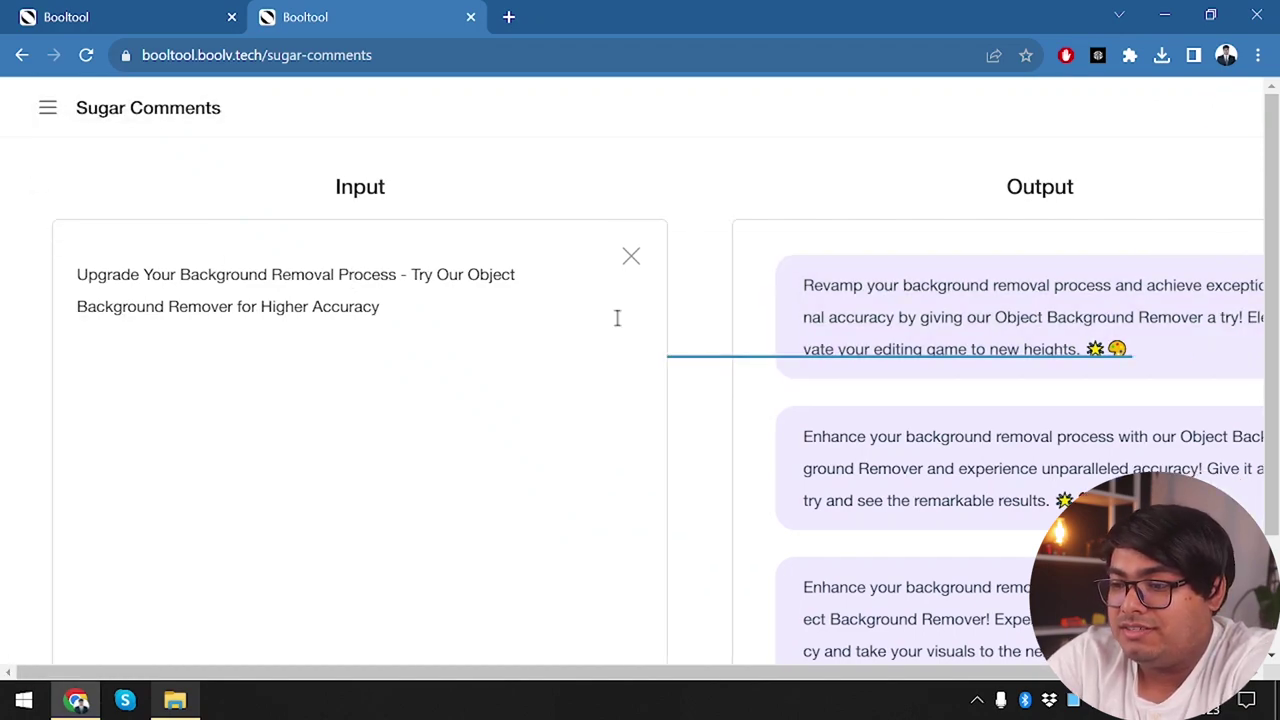
Open the tools menu and scroll down to the Copywriting Tools and Video Tools sections
left_click(44, 127)
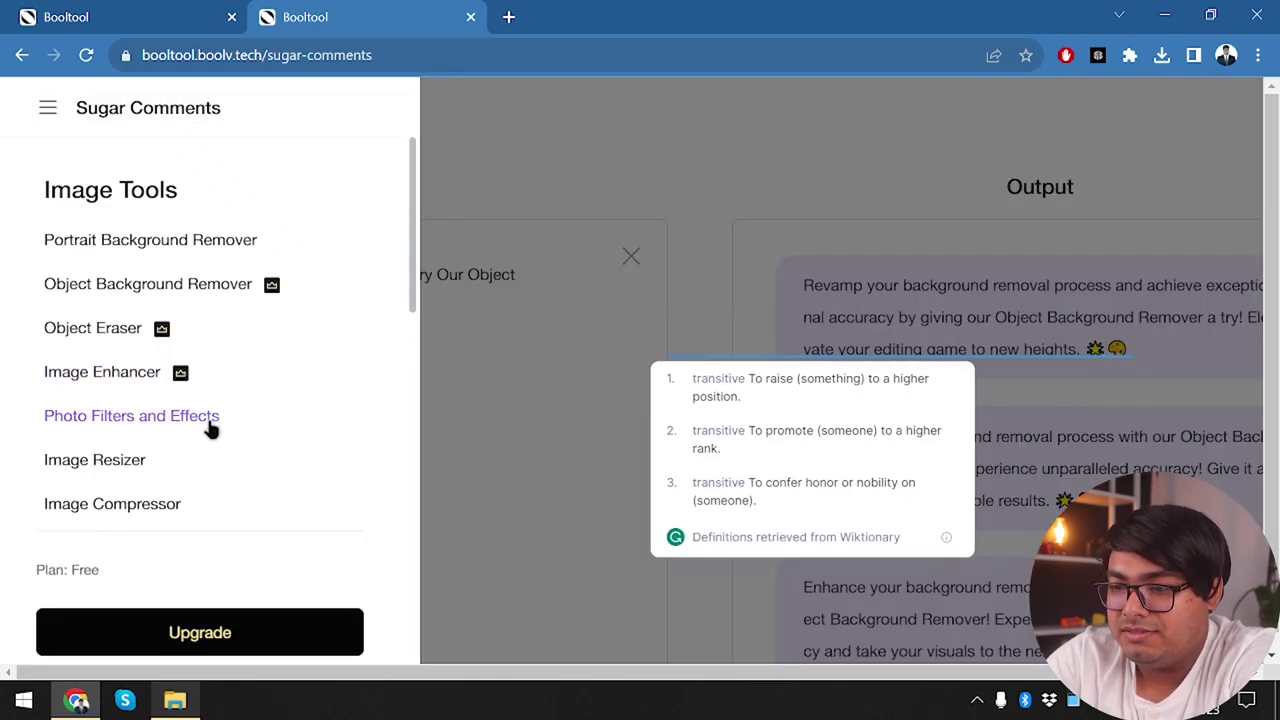
scroll(209, 424, "down", 3)
scroll(209, 424, "down", 1)
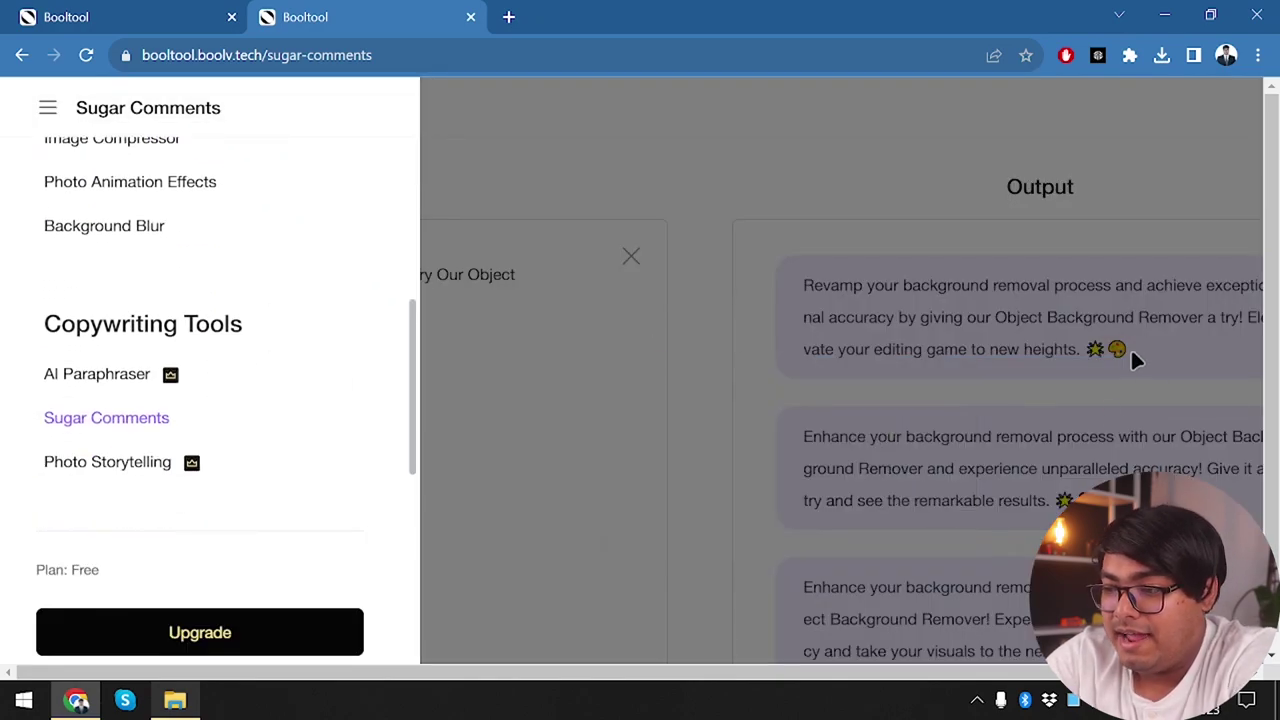
scroll(117, 420, "down", 1)
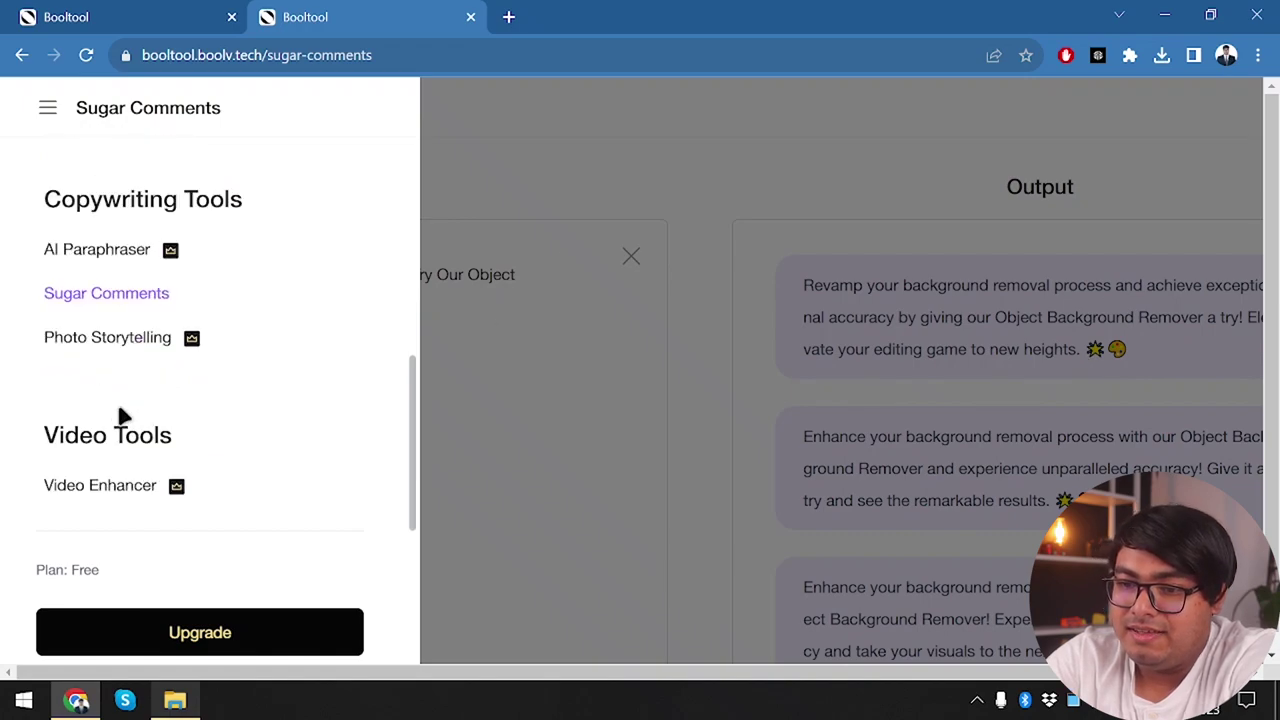